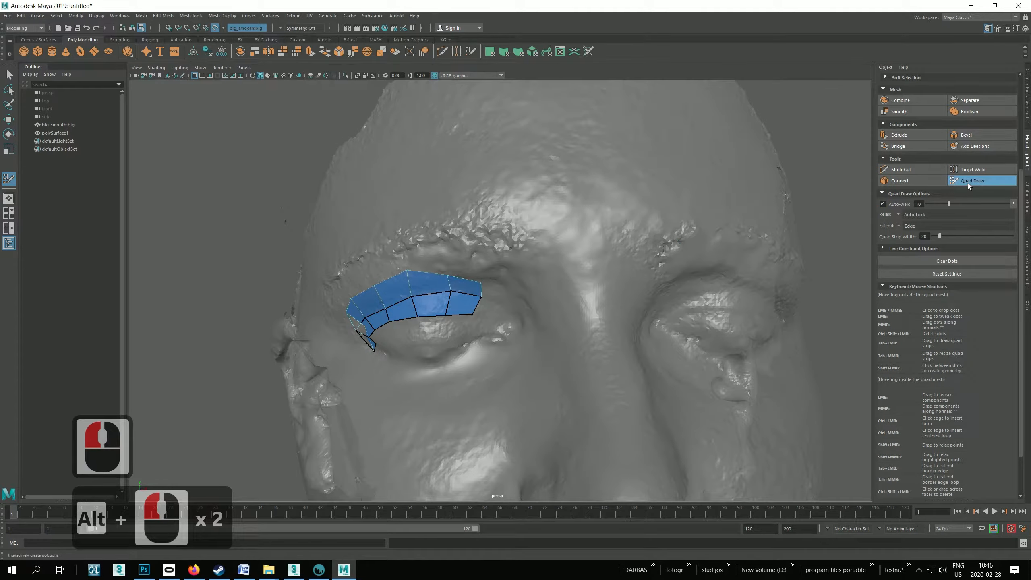
# Step: Switch to 3D-Coat and set up the Smooth sculpting brush with a radius of 12.135 for the face scan
pyautogui.moveTo(482, 315)
pyautogui.keyDown('alt'); pyautogui.mouseDown()
pyautogui.moveTo(531, 308)
pyautogui.moveTo(473, 329)
pyautogui.mouseUp(); pyautogui.keyUp('alt')
pyautogui.click(319, 569)
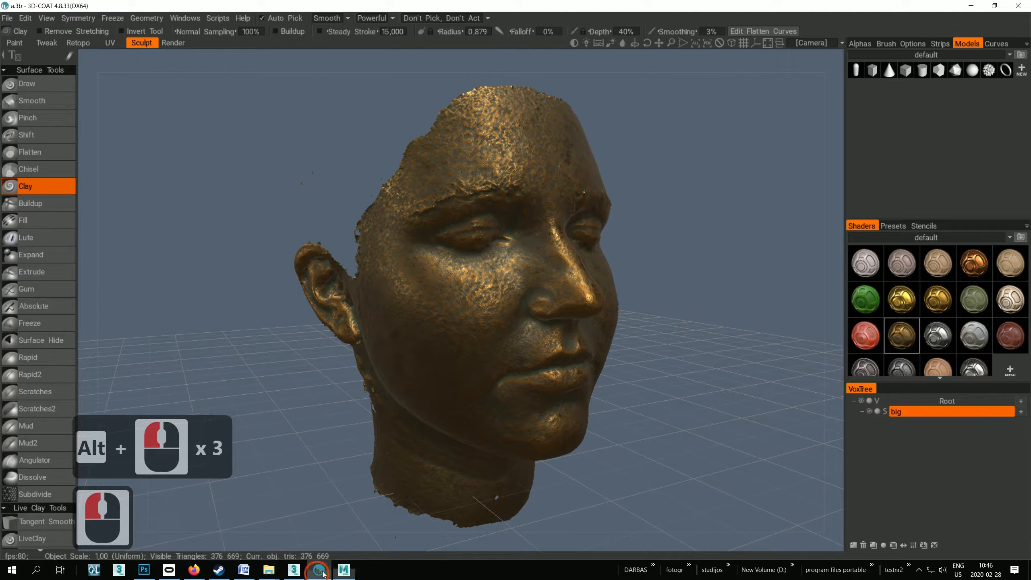
pyautogui.keyDown('alt'); pyautogui.moveTo(445, 255); pyautogui.dragTo(390, 289); pyautogui.keyUp('alt')
pyautogui.keyDown('alt'); pyautogui.moveTo(390, 289); pyautogui.dragTo(456, 324, button='middle'); pyautogui.keyUp('alt')
pyautogui.keyDown('alt'); pyautogui.moveTo(456, 324); pyautogui.dragTo(368, 277, button='right'); pyautogui.keyUp('alt')
pyautogui.keyDown('alt'); pyautogui.moveTo(368, 277); pyautogui.dragTo(391, 271); pyautogui.keyUp('alt')
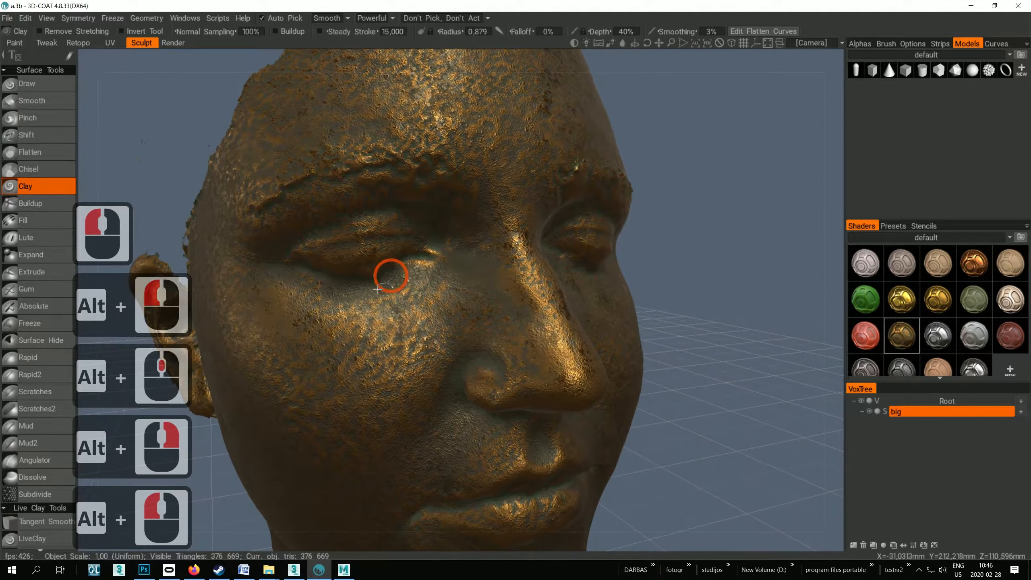
pyautogui.click(32, 101)
pyautogui.scroll(20, 447, 292)
pyautogui.scroll(-1, 447, 292)
pyautogui.scroll(15, 447, 293)
# Step: Apply the red shader to the head scan and smooth the rough surface of both cheeks and the neck
pyautogui.moveTo(507, 300)
pyautogui.keyDown('alt'); pyautogui.mouseDown()
pyautogui.moveTo(426, 299)
pyautogui.moveTo(621, 294)
pyautogui.mouseUp(); pyautogui.keyUp('alt')
pyautogui.click(859, 330)
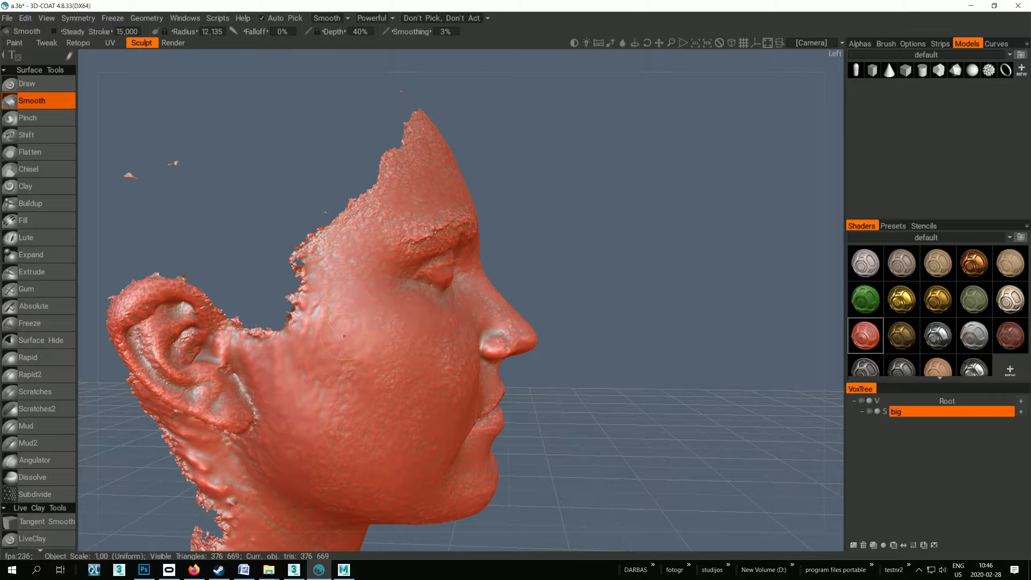
pyautogui.keyDown('alt'); pyautogui.moveTo(307, 460); pyautogui.dragTo(404, 408); pyautogui.keyUp('alt')
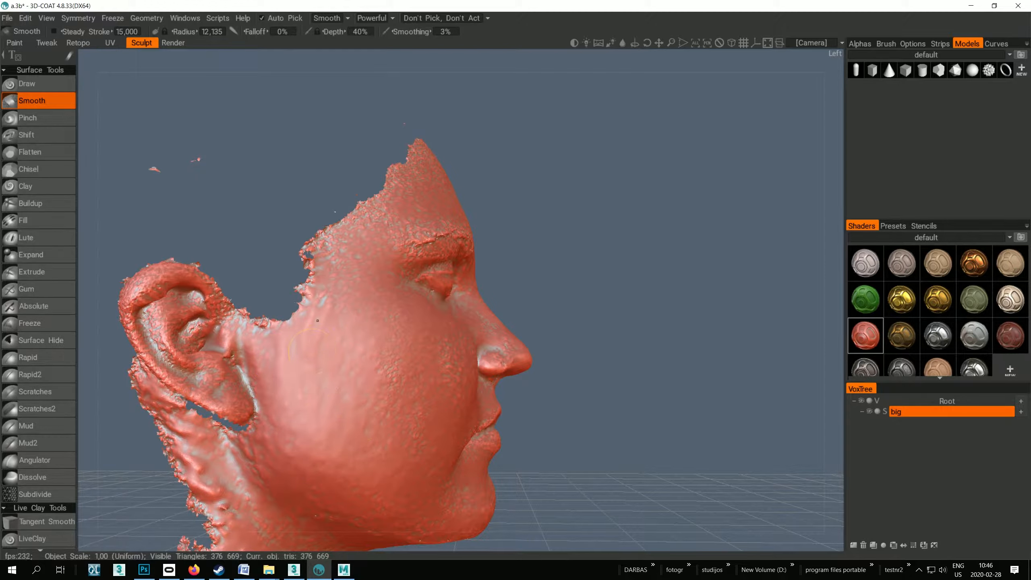
pyautogui.keyDown('alt'); pyautogui.moveTo(461, 423); pyautogui.dragTo(239, 426); pyautogui.keyUp('alt')
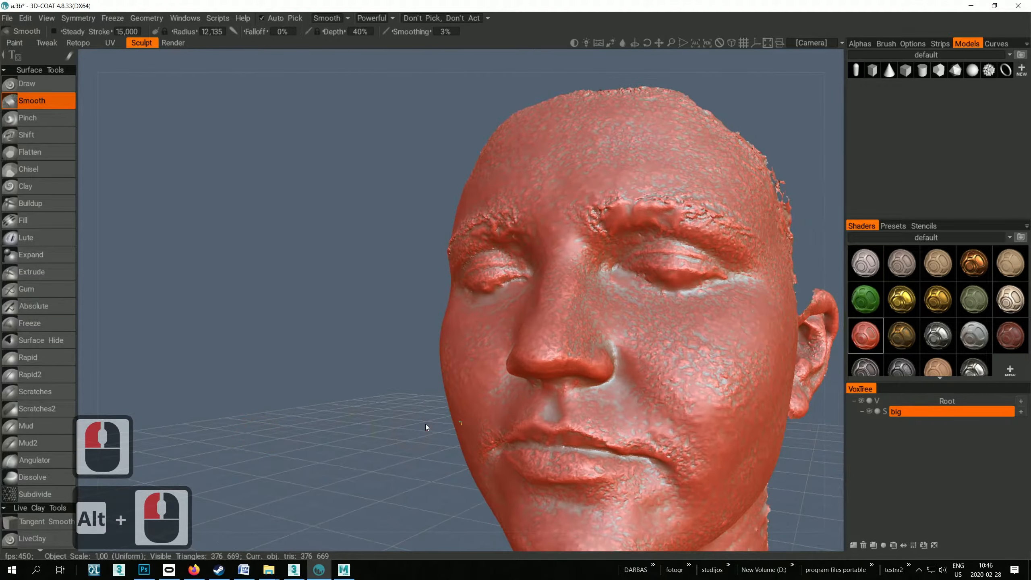
pyautogui.keyDown('alt'); pyautogui.moveTo(425, 425); pyautogui.dragTo(229, 356); pyautogui.keyUp('alt')
pyautogui.keyDown('alt'); pyautogui.moveTo(229, 358); pyautogui.dragTo(205, 353, button='middle'); pyautogui.keyUp('alt')
pyautogui.keyDown('alt'); pyautogui.moveTo(540, 325); pyautogui.dragTo(438, 300); pyautogui.keyUp('alt')
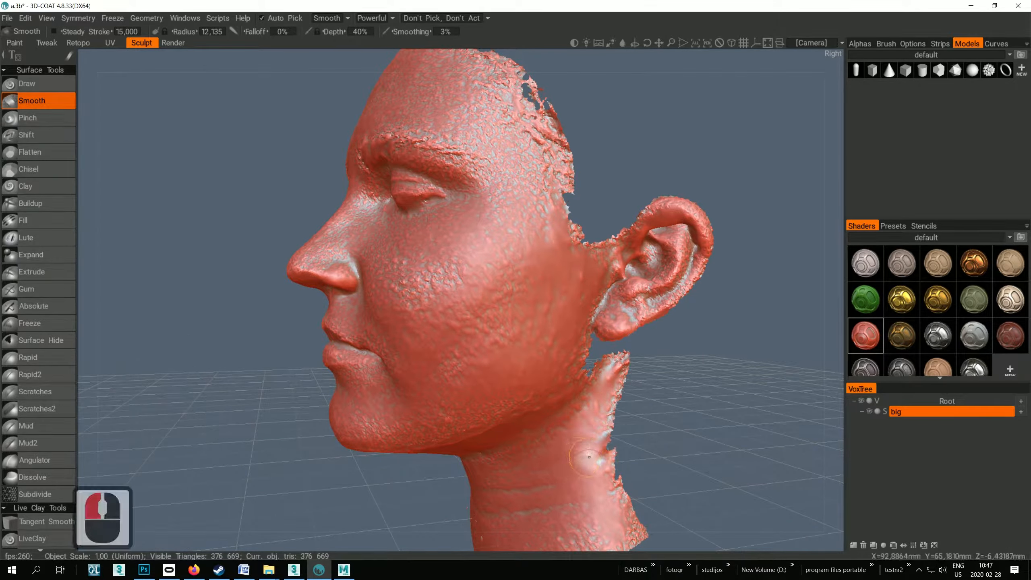
pyautogui.moveTo(426, 479); pyautogui.dragTo(632, 345)
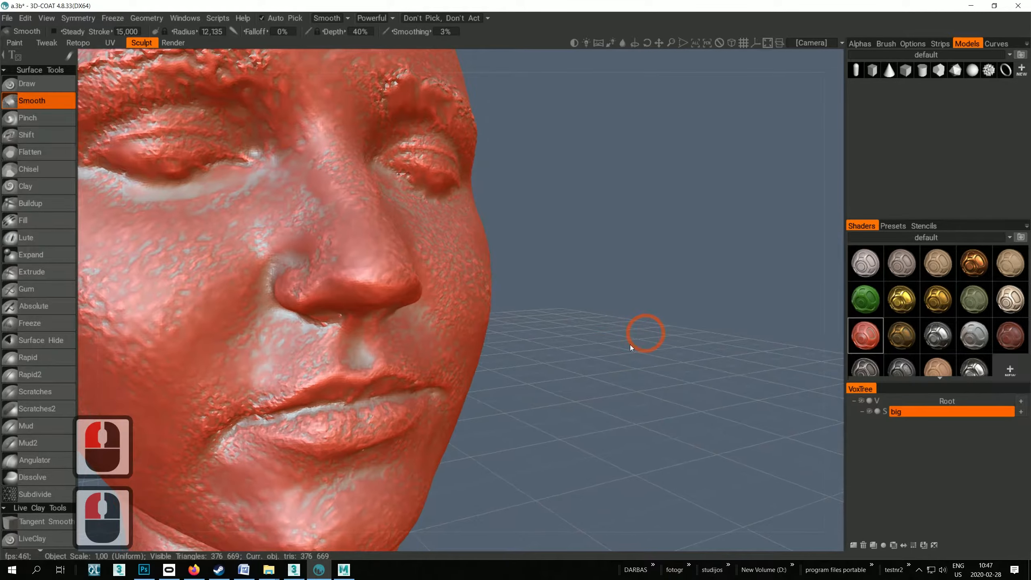
# Step: Switch the head scan to the Retopo workspace and activate the Strokes tool
pyautogui.keyDown('alt'); pyautogui.moveTo(345, 331); pyautogui.dragTo(476, 331); pyautogui.keyUp('alt')
pyautogui.keyDown('alt'); pyautogui.moveTo(477, 331); pyautogui.dragTo(478, 371, button='middle'); pyautogui.keyUp('alt')
pyautogui.keyDown('alt'); pyautogui.moveTo(478, 372); pyautogui.dragTo(400, 276, button='right'); pyautogui.keyUp('alt')
pyautogui.keyDown('alt'); pyautogui.moveTo(399, 276); pyautogui.dragTo(426, 260); pyautogui.keyUp('alt')
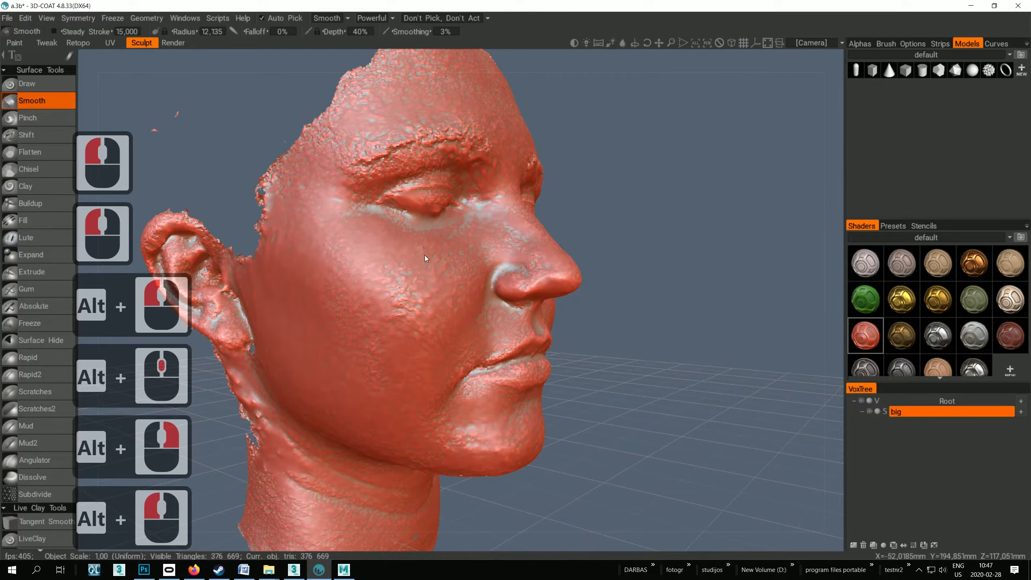
pyautogui.keyDown('alt'); pyautogui.moveTo(425, 260); pyautogui.dragTo(412, 306, button='middle'); pyautogui.keyUp('alt')
pyautogui.keyDown('alt'); pyautogui.moveTo(412, 306); pyautogui.dragTo(385, 324); pyautogui.keyUp('alt')
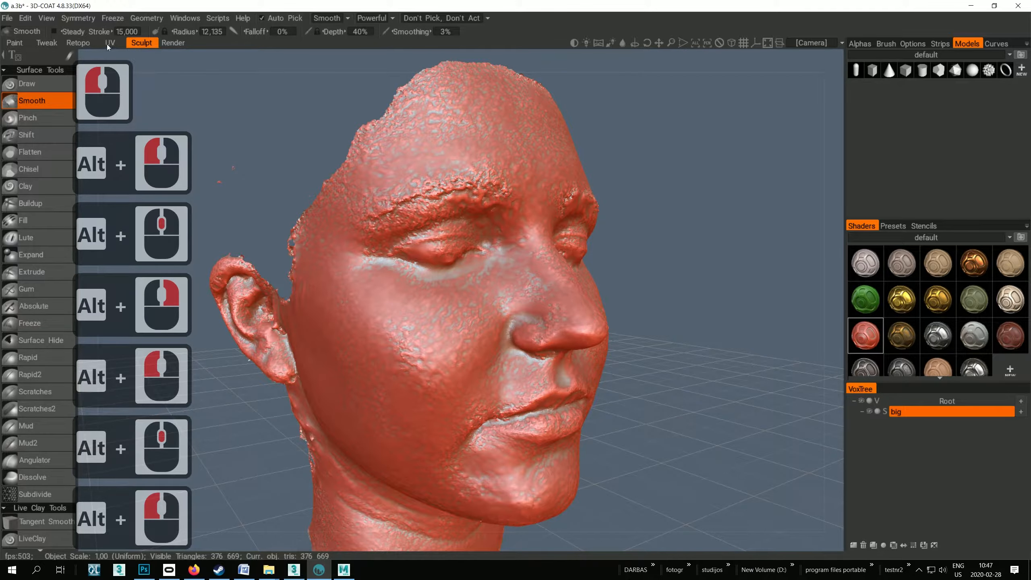
pyautogui.click(76, 43)
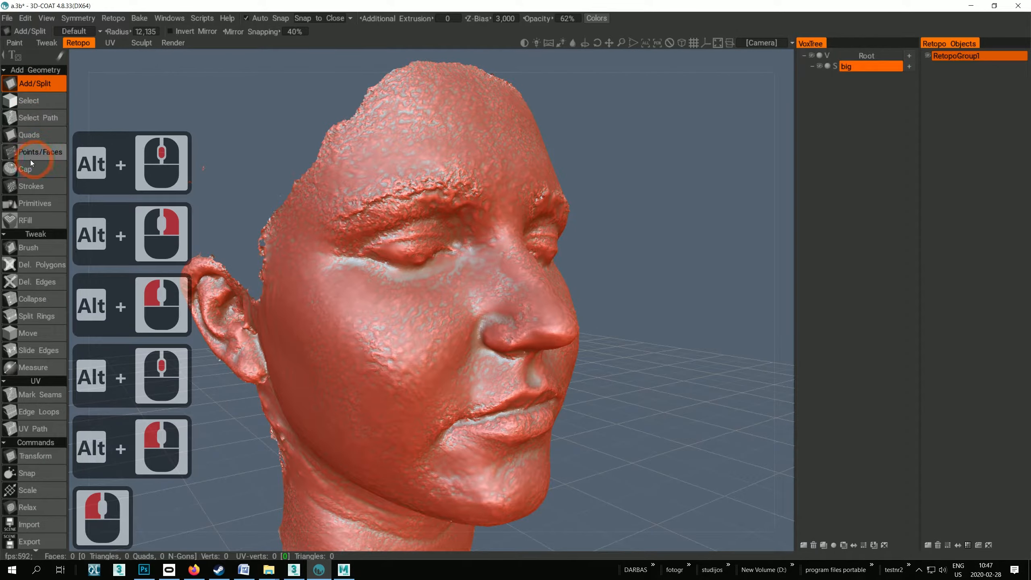
pyautogui.click(28, 185)
# Step: Draw a closed stroke loop along the upper and lower eyelid edges of the head's right eye
pyautogui.scroll(-2, 472, 277)
pyautogui.scroll(5, 441, 264)
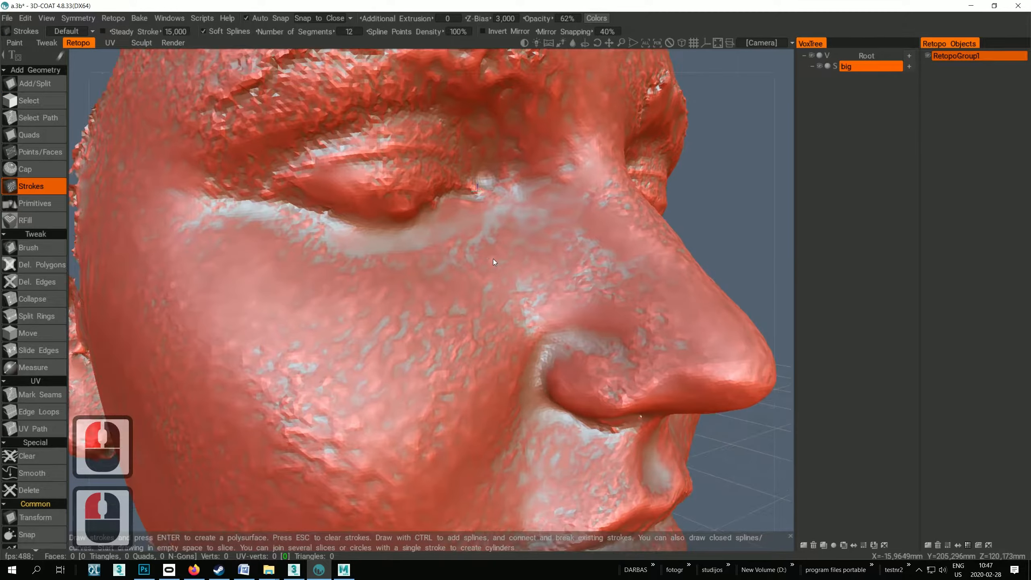
pyautogui.keyDown('alt'); pyautogui.moveTo(493, 259); pyautogui.dragTo(450, 272, button='right'); pyautogui.keyUp('alt')
pyautogui.keyDown('alt'); pyautogui.moveTo(450, 272); pyautogui.dragTo(464, 297, button='middle'); pyautogui.keyUp('alt')
pyautogui.moveTo(465, 297)
pyautogui.keyDown('alt'); pyautogui.mouseDown()
pyautogui.moveTo(463, 248)
pyautogui.moveTo(412, 253)
pyautogui.mouseUp(); pyautogui.keyUp('alt')
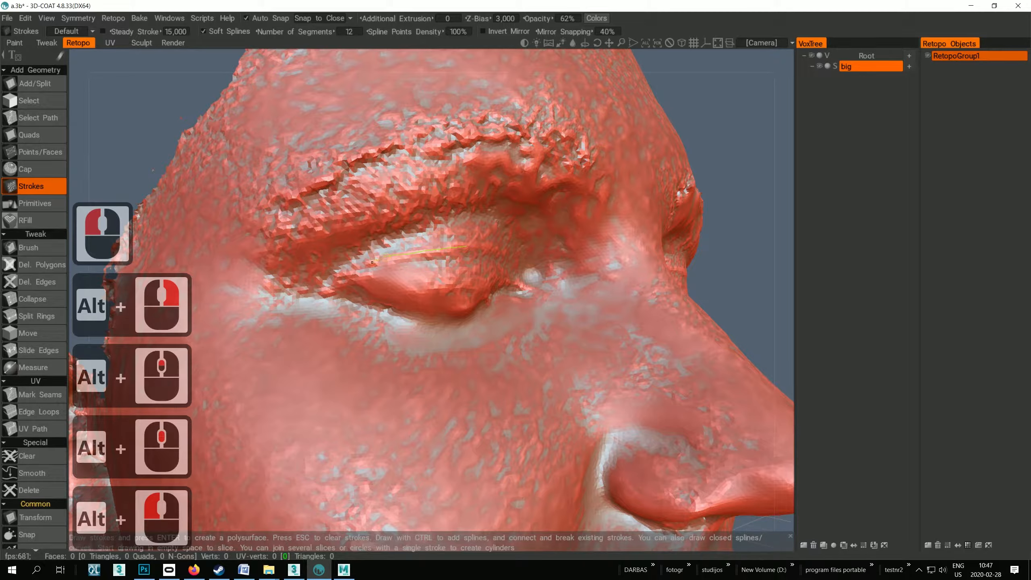
pyautogui.moveTo(336, 287)
pyautogui.mouseDown()
pyautogui.moveTo(443, 322)
pyautogui.moveTo(479, 318)
pyautogui.mouseUp()
pyautogui.moveTo(524, 307)
pyautogui.keyDown('alt'); pyautogui.mouseDown()
pyautogui.moveTo(469, 301)
pyautogui.moveTo(477, 305)
pyautogui.moveTo(436, 320)
pyautogui.moveTo(409, 317)
pyautogui.moveTo(461, 319)
pyautogui.moveTo(486, 285)
pyautogui.moveTo(462, 284)
pyautogui.moveTo(485, 296)
pyautogui.moveTo(459, 308)
pyautogui.mouseUp(); pyautogui.keyUp('alt')
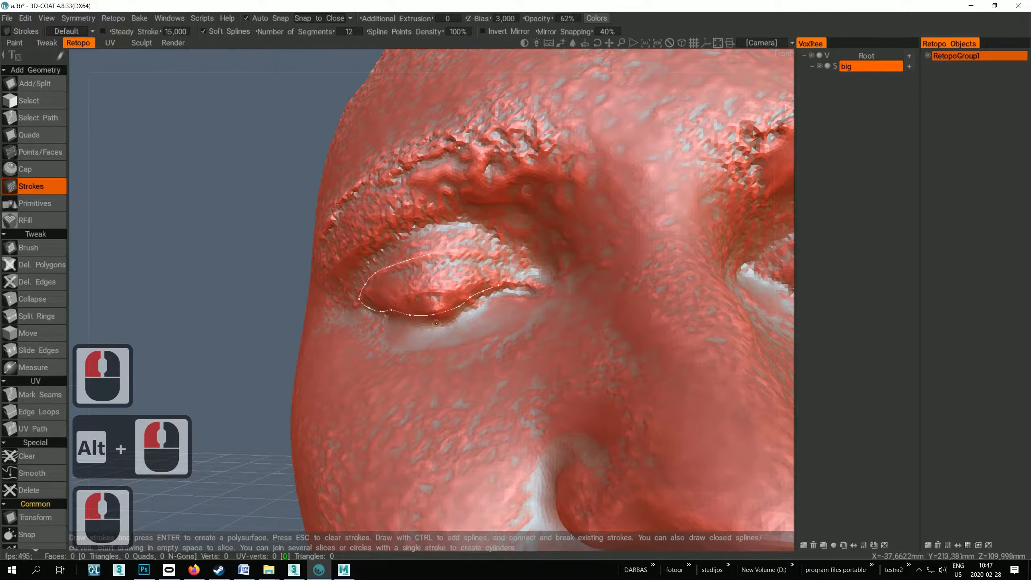
pyautogui.moveTo(492, 265)
pyautogui.mouseDown()
pyautogui.moveTo(429, 255)
pyautogui.moveTo(468, 279)
pyautogui.moveTo(427, 271)
pyautogui.moveTo(417, 296)
pyautogui.mouseUp()
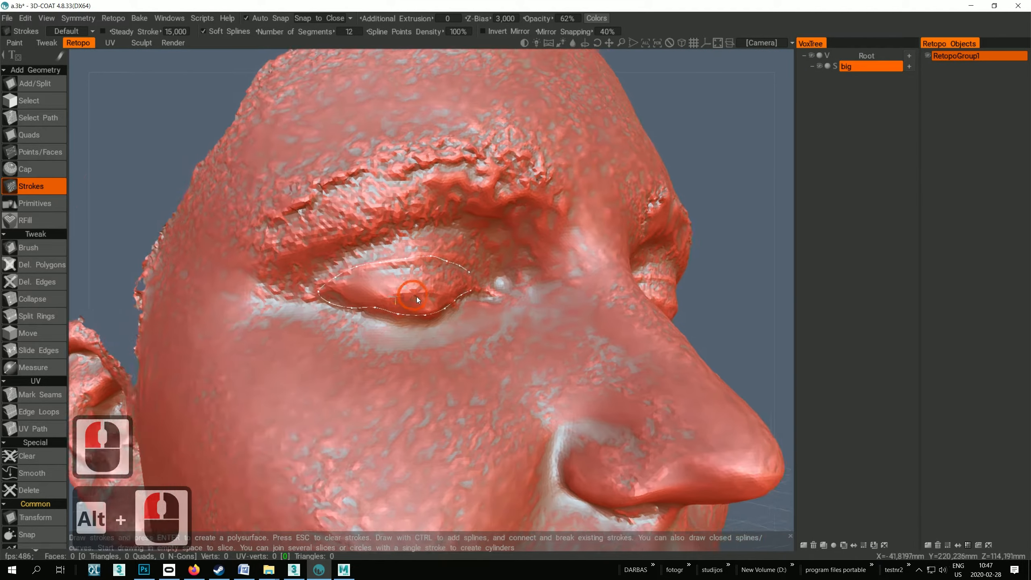
# Step: Draw a second, wider stroke loop around the right eye, following below the lower lid and above the upper lid crease
pyautogui.moveTo(352, 308)
pyautogui.mouseDown()
pyautogui.moveTo(329, 301)
pyautogui.moveTo(352, 321)
pyautogui.mouseUp()
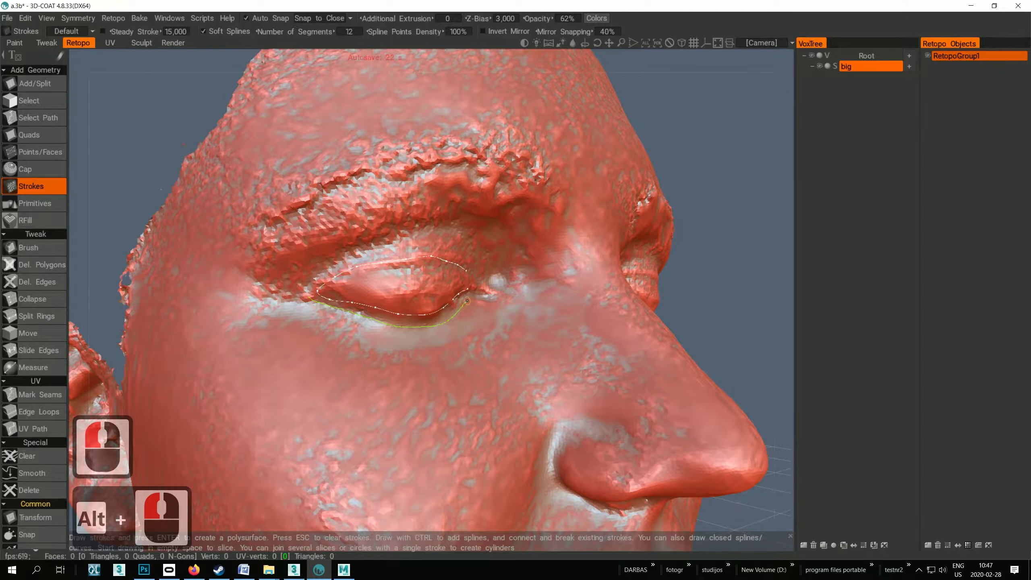
pyautogui.moveTo(467, 300)
pyautogui.keyDown('alt'); pyautogui.mouseDown()
pyautogui.moveTo(411, 351)
pyautogui.moveTo(354, 346)
pyautogui.moveTo(467, 347)
pyautogui.moveTo(392, 351)
pyautogui.moveTo(422, 348)
pyautogui.mouseUp(); pyautogui.keyUp('alt')
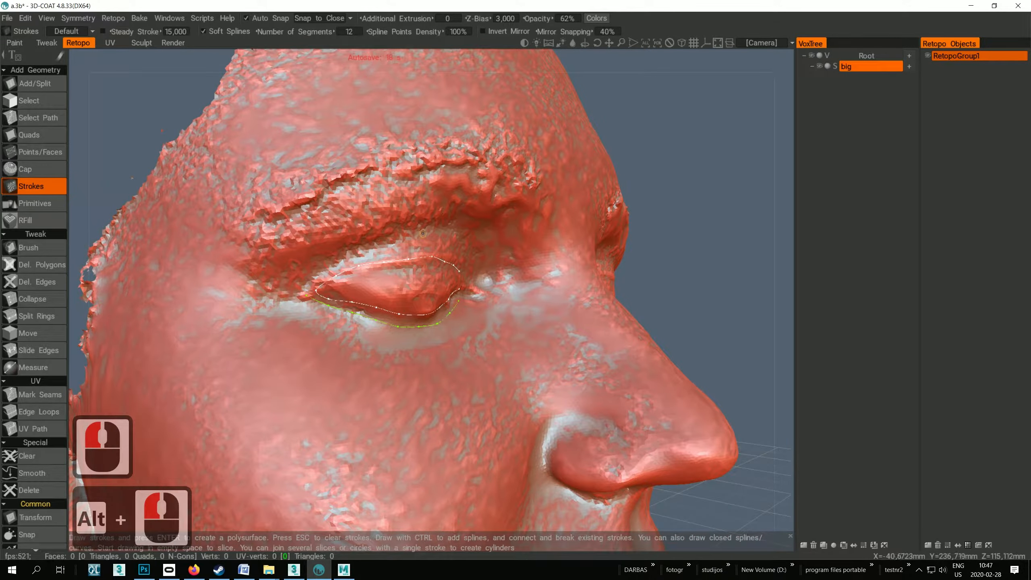
pyautogui.moveTo(423, 233); pyautogui.dragTo(369, 242)
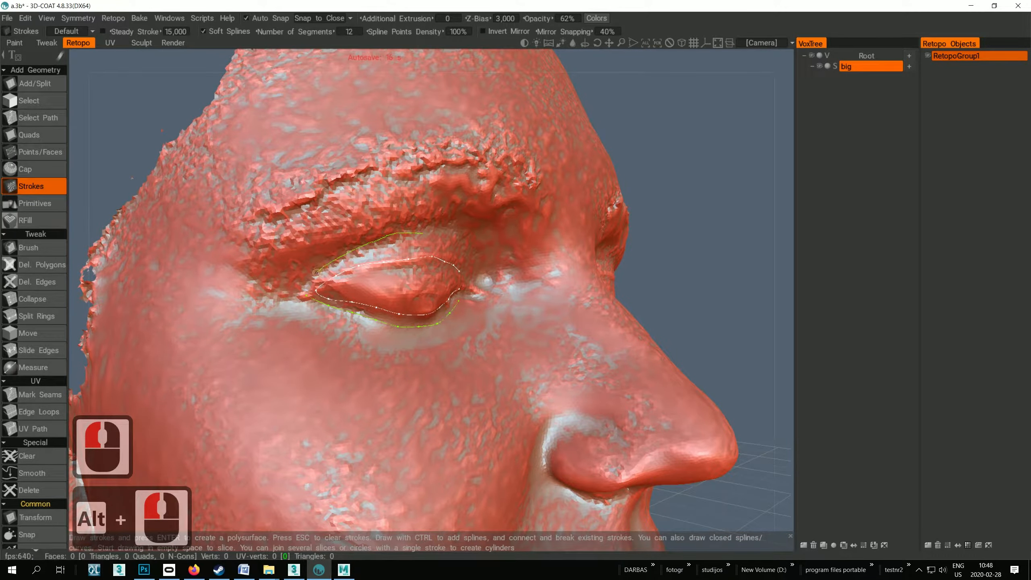
pyautogui.moveTo(308, 287)
pyautogui.keyDown('alt'); pyautogui.mouseDown()
pyautogui.moveTo(476, 256)
pyautogui.moveTo(435, 240)
pyautogui.mouseUp(); pyautogui.keyUp('alt')
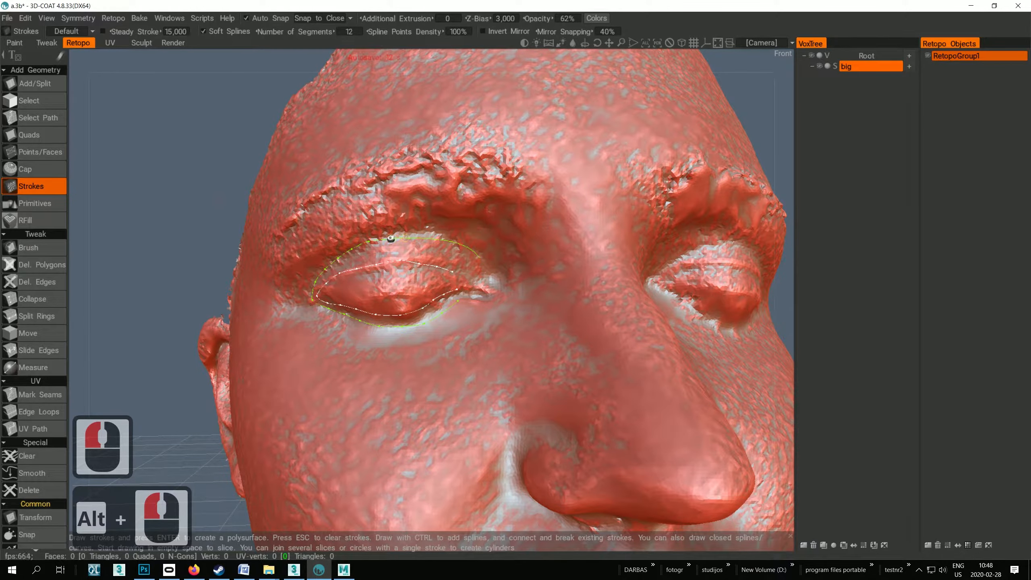
pyautogui.moveTo(455, 277)
pyautogui.keyDown('alt'); pyautogui.mouseDown()
pyautogui.moveTo(489, 302)
pyautogui.moveTo(469, 295)
pyautogui.mouseUp(); pyautogui.keyUp('alt')
pyautogui.keyDown('alt'); pyautogui.moveTo(470, 295); pyautogui.dragTo(528, 329, button='right'); pyautogui.keyUp('alt')
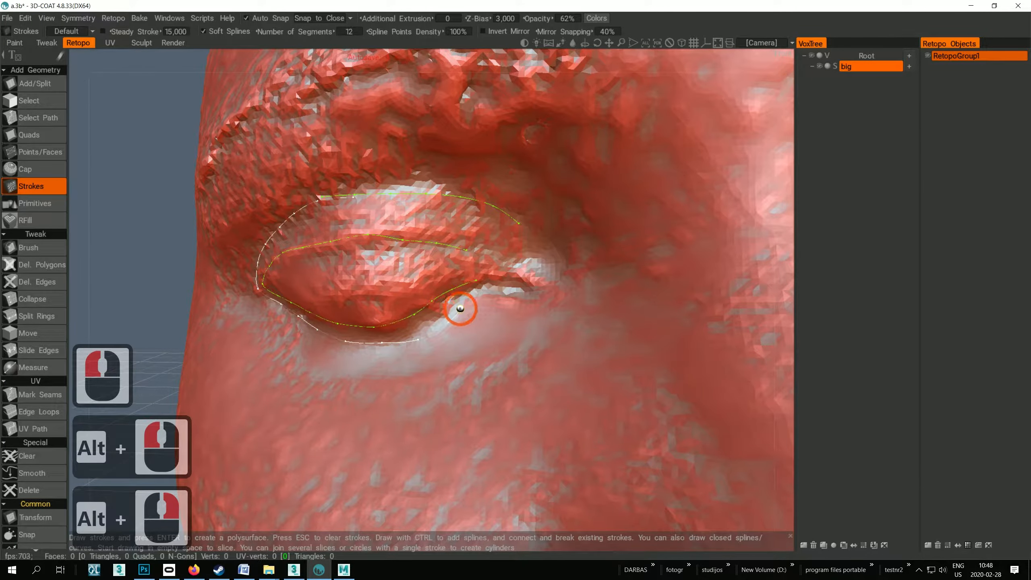
# Step: Extend the two eye loops around the inner eye corner and close the gaps in their curves
pyautogui.click(469, 287)
pyautogui.click(472, 284)
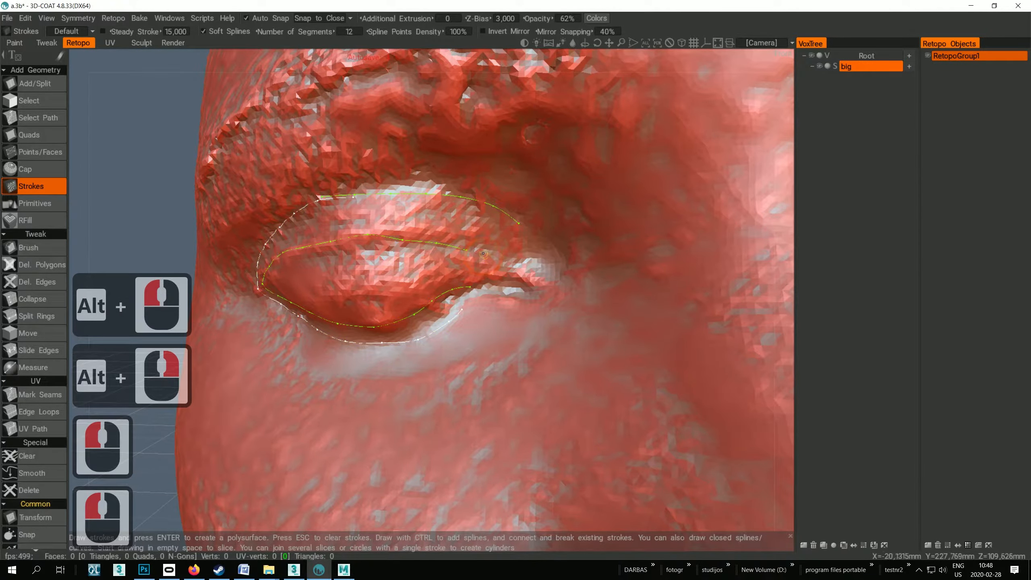
pyautogui.moveTo(506, 259)
pyautogui.mouseDown()
pyautogui.moveTo(582, 306)
pyautogui.moveTo(518, 298)
pyautogui.moveTo(513, 324)
pyautogui.moveTo(484, 311)
pyautogui.moveTo(483, 294)
pyautogui.moveTo(527, 292)
pyautogui.mouseUp()
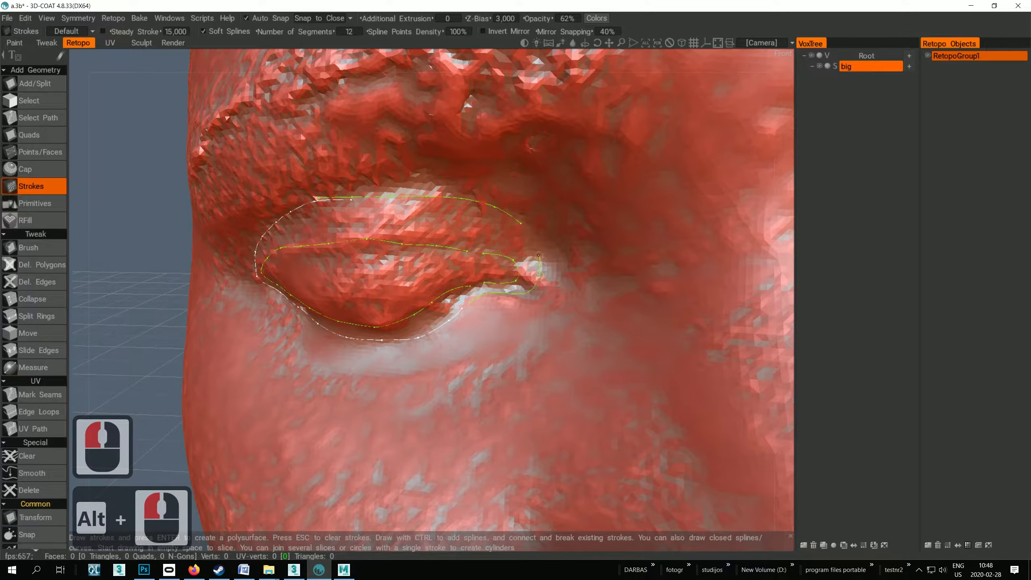
pyautogui.moveTo(542, 344)
pyautogui.keyDown('alt'); pyautogui.mouseDown()
pyautogui.moveTo(594, 339)
pyautogui.moveTo(572, 321)
pyautogui.moveTo(562, 347)
pyautogui.moveTo(481, 286)
pyautogui.mouseUp(); pyautogui.keyUp('alt')
pyautogui.doubleClick(479, 289)
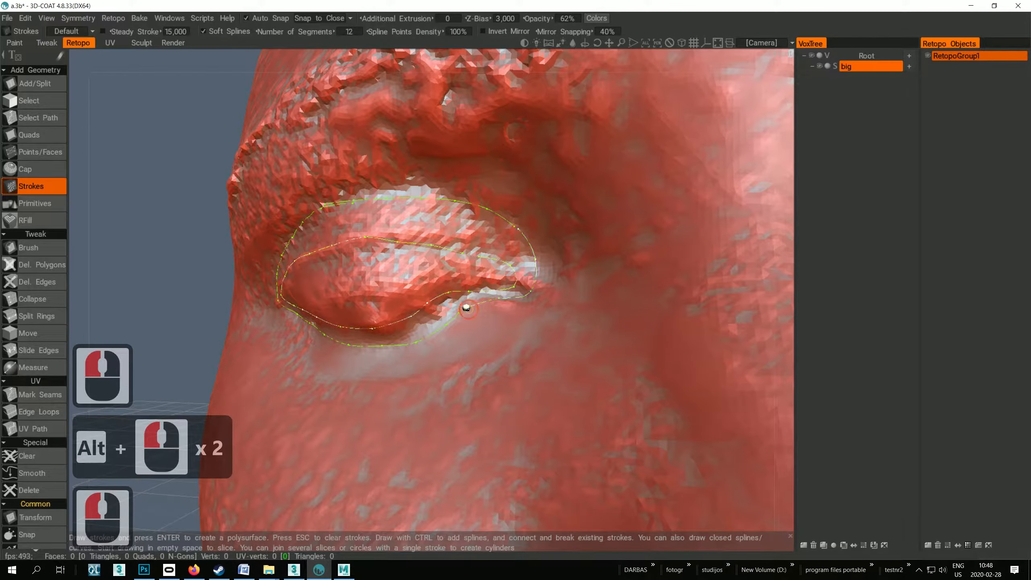
# Step: Draw a third stroke loop around the right eye socket, passing under the brow, around the outer corner and across the upper cheek
pyautogui.moveTo(431, 366)
pyautogui.keyDown('alt'); pyautogui.mouseDown()
pyautogui.moveTo(512, 369)
pyautogui.moveTo(361, 356)
pyautogui.moveTo(316, 328)
pyautogui.moveTo(344, 312)
pyautogui.mouseUp(); pyautogui.keyUp('alt')
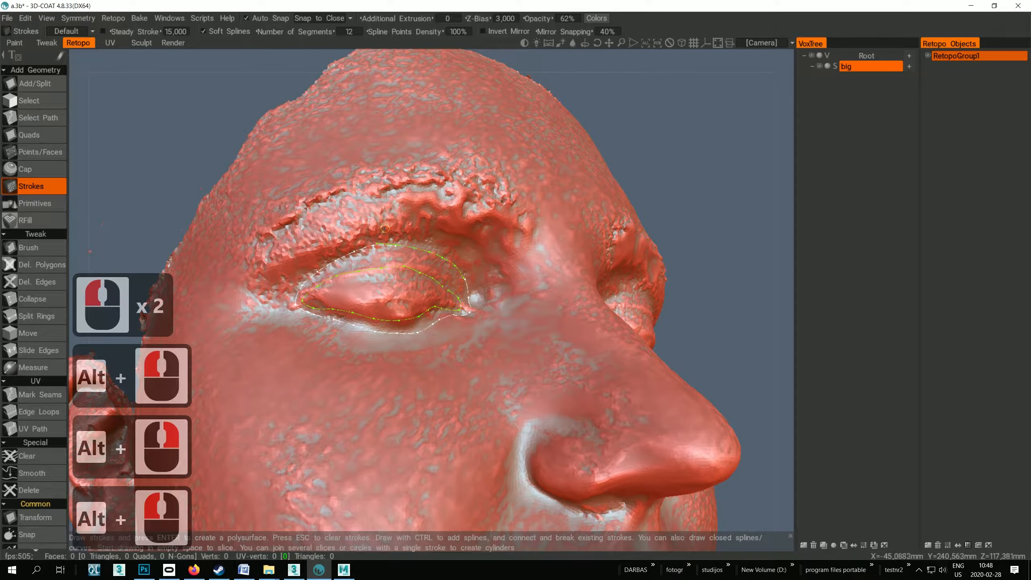
pyautogui.moveTo(408, 232); pyautogui.dragTo(321, 247)
pyautogui.moveTo(266, 273)
pyautogui.mouseDown()
pyautogui.moveTo(257, 285)
pyautogui.moveTo(267, 319)
pyautogui.mouseUp()
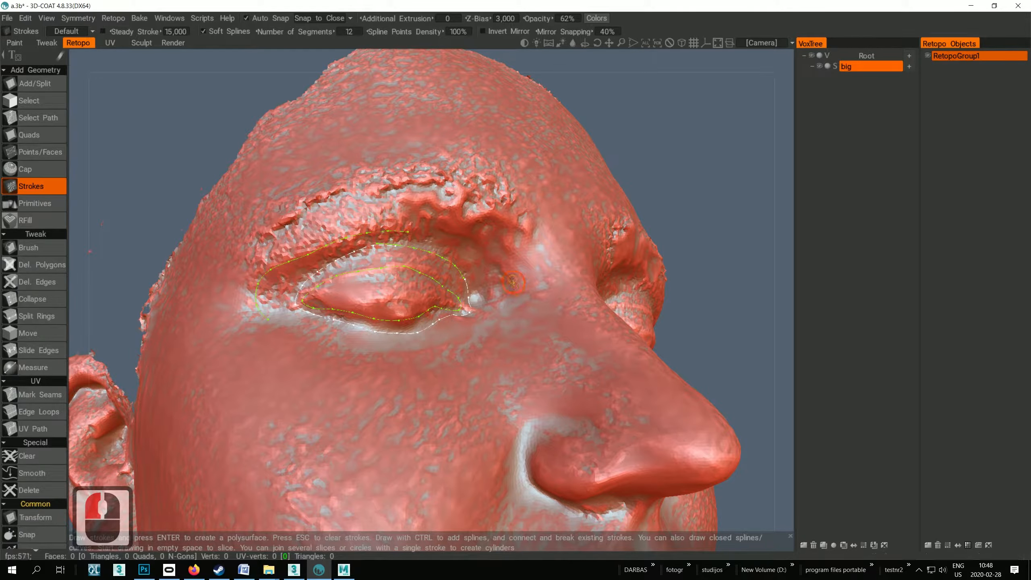
pyautogui.moveTo(513, 281)
pyautogui.mouseDown()
pyautogui.moveTo(469, 242)
pyautogui.moveTo(406, 232)
pyautogui.mouseUp()
pyautogui.moveTo(323, 322)
pyautogui.keyDown('alt'); pyautogui.mouseDown()
pyautogui.moveTo(310, 382)
pyautogui.moveTo(276, 334)
pyautogui.moveTo(338, 376)
pyautogui.mouseUp(); pyautogui.keyUp('alt')
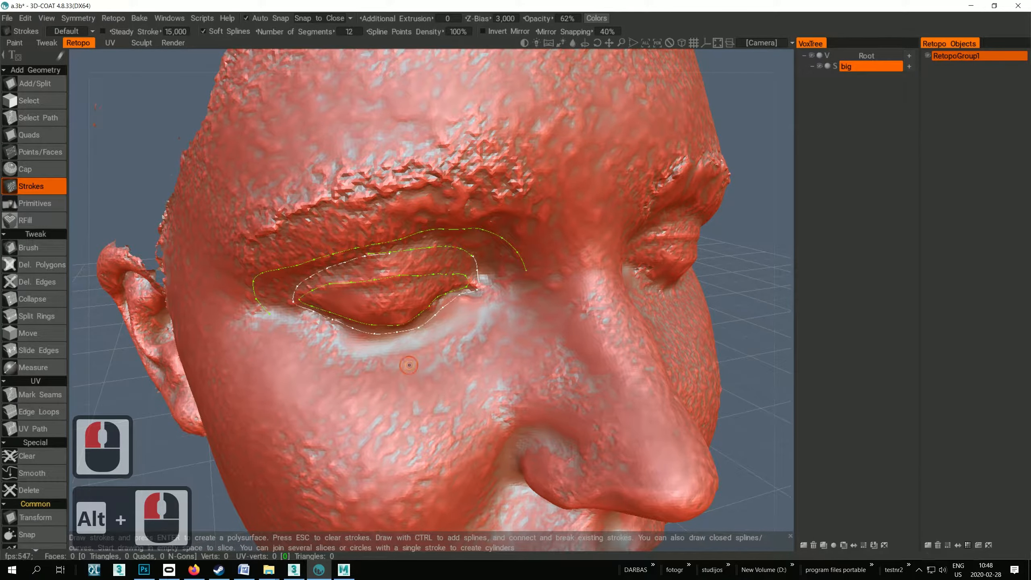
pyautogui.moveTo(409, 364)
pyautogui.mouseDown()
pyautogui.moveTo(315, 350)
pyautogui.moveTo(258, 302)
pyautogui.mouseUp()
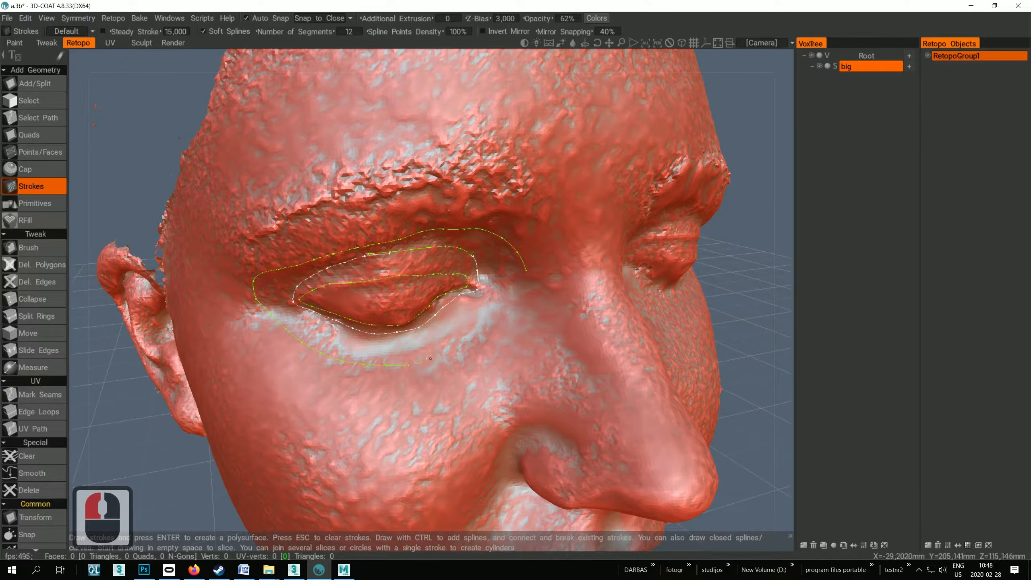
pyautogui.moveTo(510, 294)
pyautogui.mouseDown()
pyautogui.moveTo(472, 334)
pyautogui.moveTo(426, 357)
pyautogui.moveTo(412, 353)
pyautogui.moveTo(432, 330)
pyautogui.moveTo(445, 331)
pyautogui.moveTo(421, 322)
pyautogui.moveTo(425, 331)
pyautogui.moveTo(437, 323)
pyautogui.mouseUp()
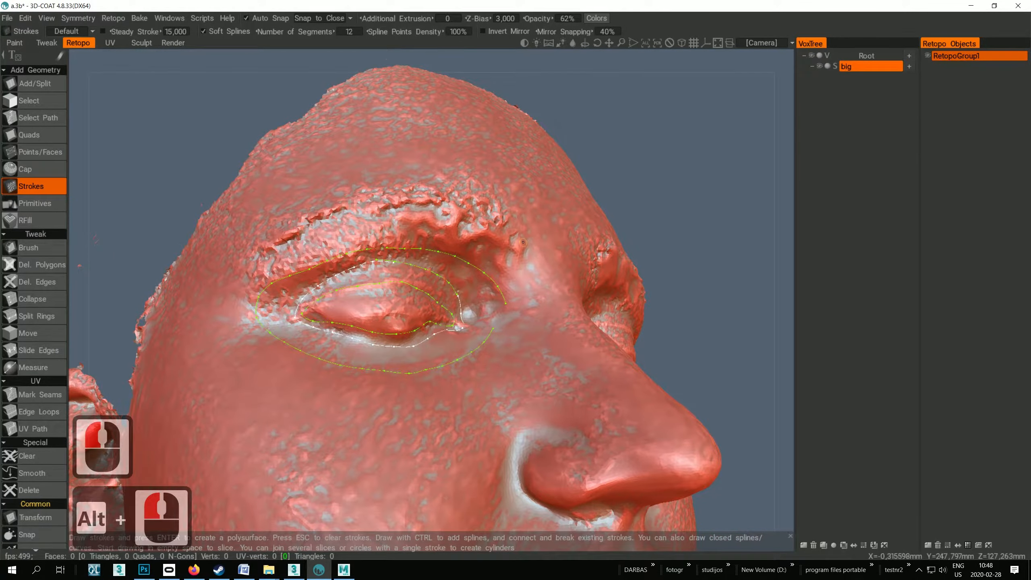
# Step: Draw an arched stroke along the right eyebrow down to the temple and even out its uneven outer section
pyautogui.moveTo(521, 254); pyautogui.dragTo(441, 222)
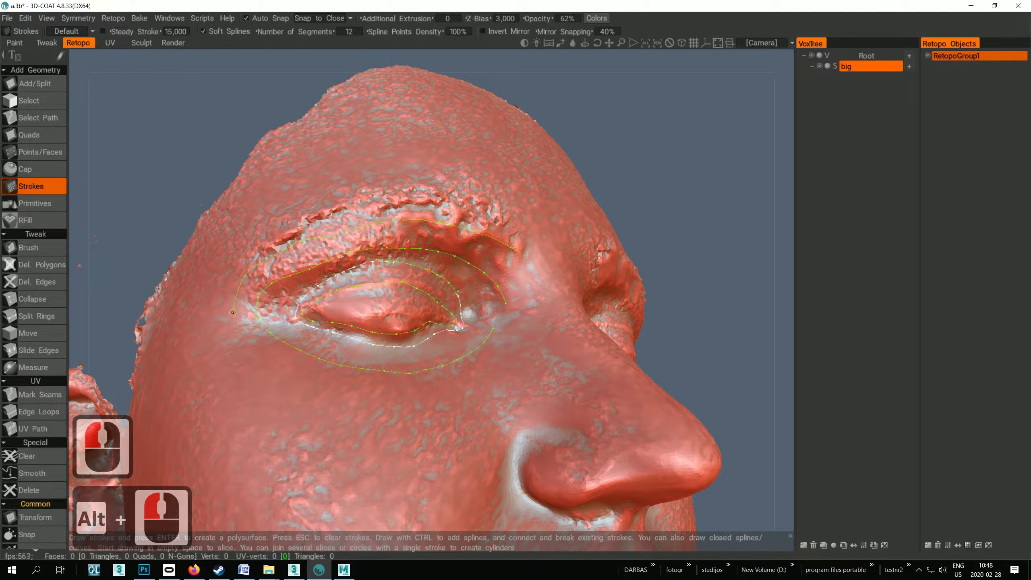
pyautogui.moveTo(233, 313); pyautogui.dragTo(233, 313)
pyautogui.moveTo(274, 255)
pyautogui.mouseDown()
pyautogui.moveTo(307, 224)
pyautogui.moveTo(311, 238)
pyautogui.moveTo(297, 246)
pyautogui.mouseUp()
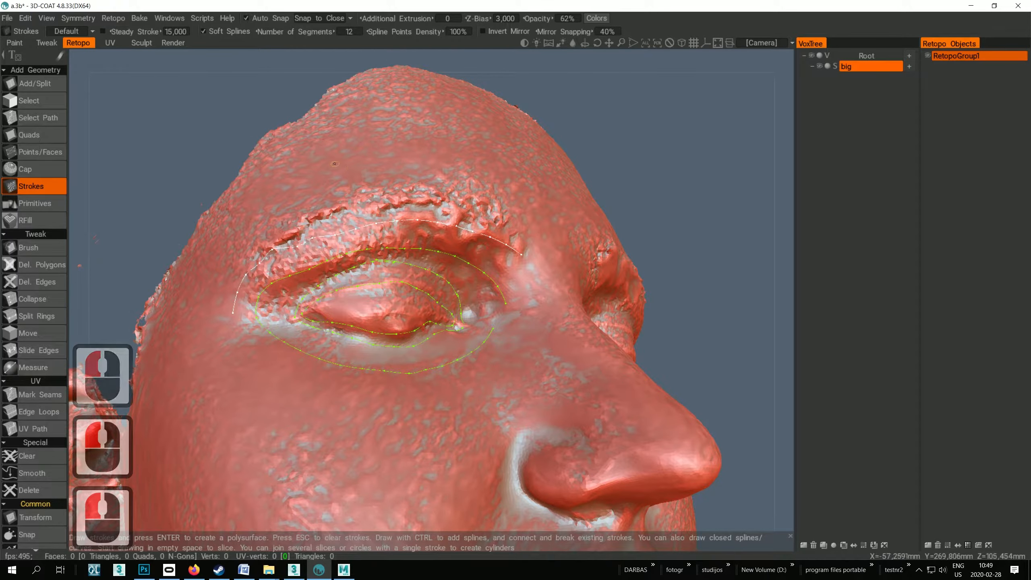
pyautogui.keyDown('alt'); pyautogui.moveTo(486, 215); pyautogui.dragTo(461, 238); pyautogui.keyUp('alt')
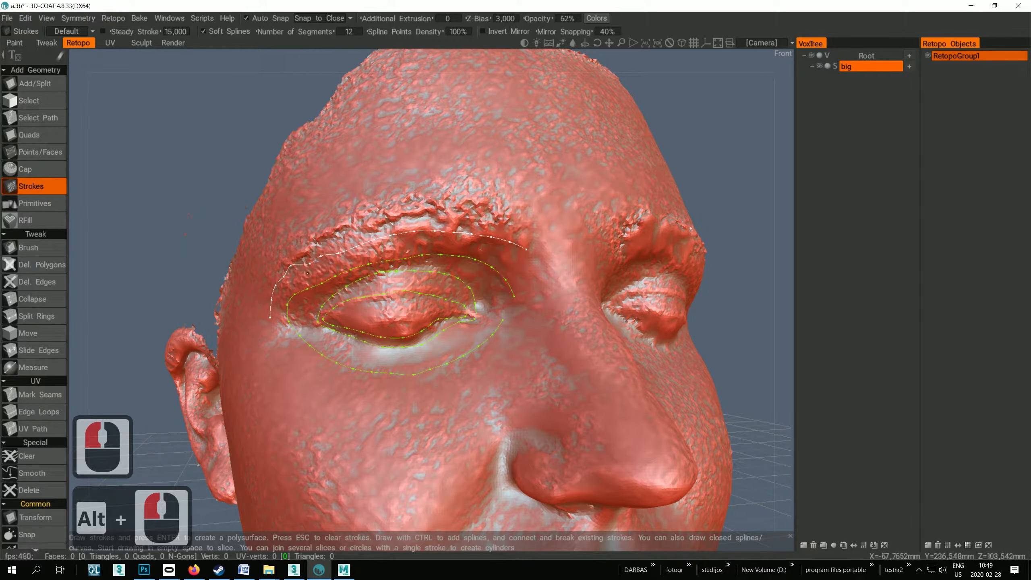
pyautogui.click(293, 269)
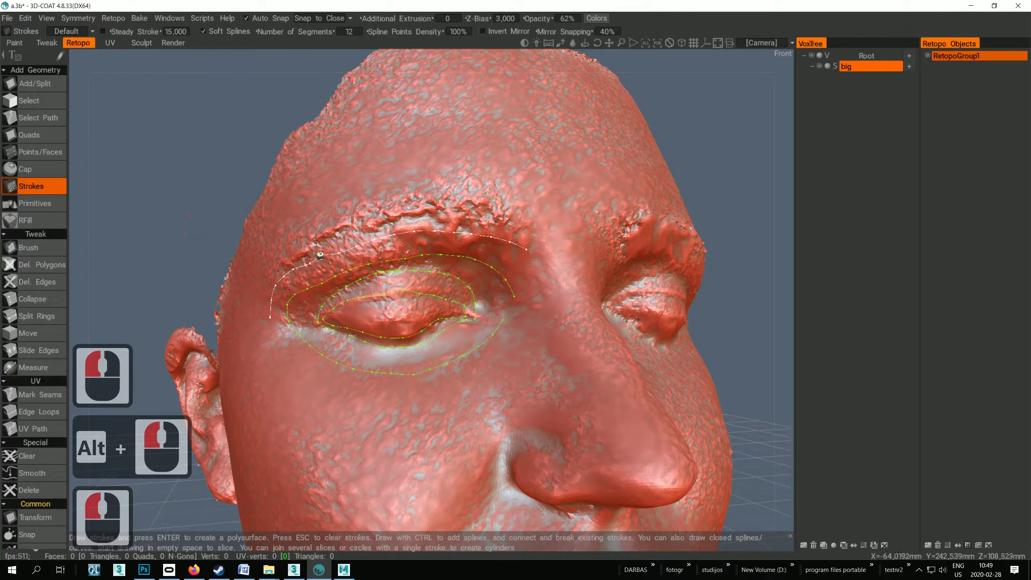
pyautogui.keyDown('alt'); pyautogui.moveTo(323, 256); pyautogui.dragTo(458, 254); pyautogui.keyUp('alt')
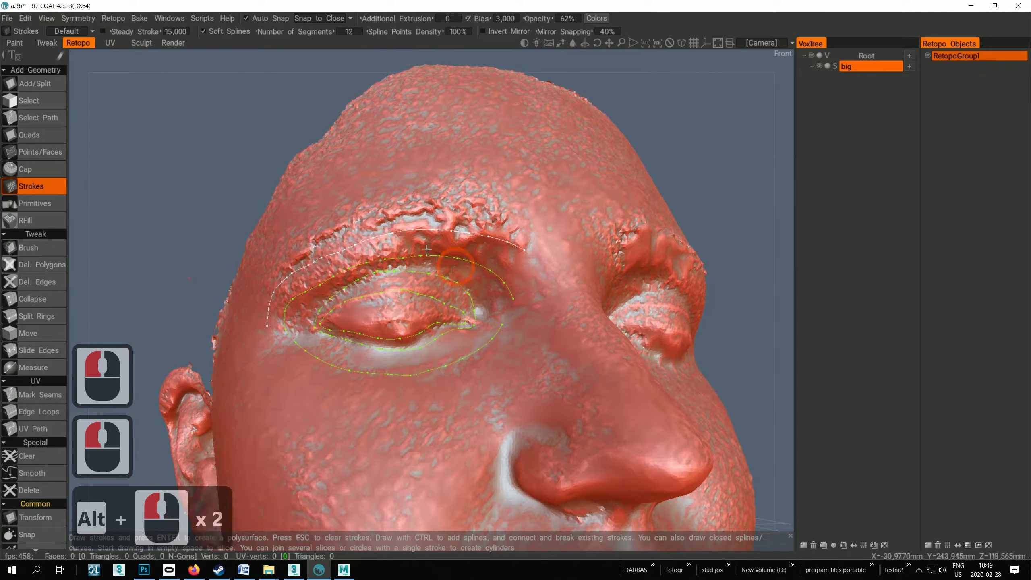
# Step: Draw spaced cross strokes from the right upper eyelid over the brow onto the forehead and outer temple, undoing a misplaced one
pyautogui.moveTo(334, 134); pyautogui.dragTo(370, 227)
pyautogui.moveTo(384, 287)
pyautogui.mouseDown()
pyautogui.moveTo(386, 301)
pyautogui.moveTo(430, 226)
pyautogui.moveTo(416, 111)
pyautogui.mouseUp()
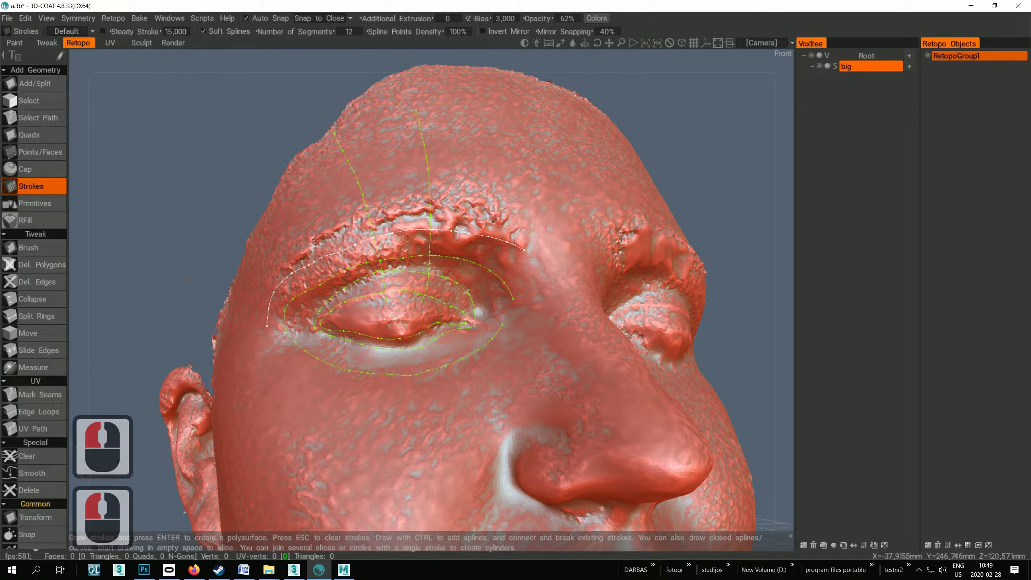
pyautogui.moveTo(346, 308); pyautogui.dragTo(276, 219)
pyautogui.moveTo(276, 228)
pyautogui.keyDown('alt'); pyautogui.mouseDown()
pyautogui.moveTo(343, 292)
pyautogui.moveTo(195, 223)
pyautogui.moveTo(332, 319)
pyautogui.mouseUp(); pyautogui.keyUp('alt')
pyautogui.hotkey('ctrl', 'z')
pyautogui.moveTo(351, 364)
pyautogui.keyDown('alt'); pyautogui.mouseDown()
pyautogui.moveTo(304, 374)
pyautogui.moveTo(354, 375)
pyautogui.mouseUp(); pyautogui.keyUp('alt')
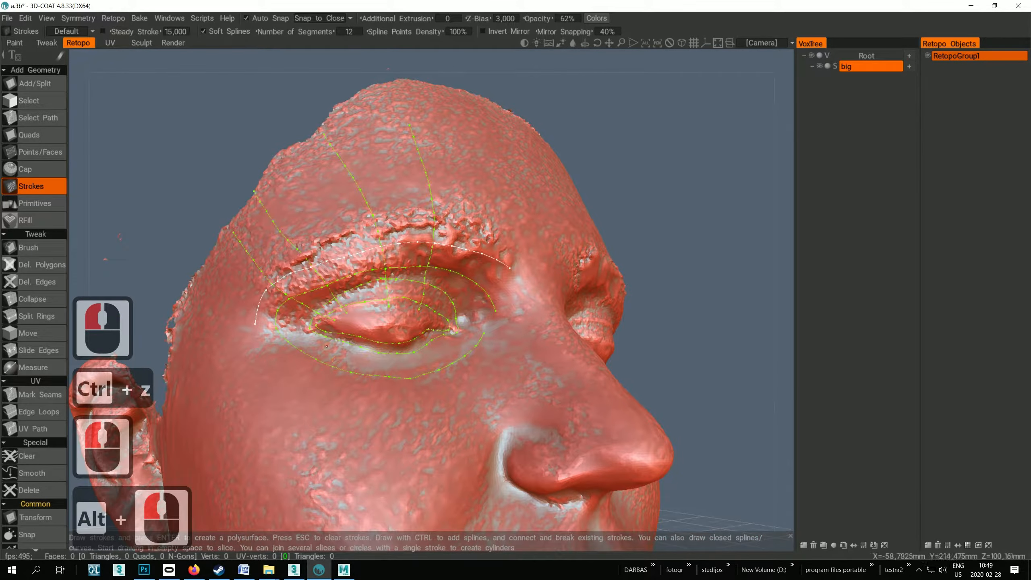
# Step: Draw two cross strokes from the right eye's outer corner through the eye loops and out across the temple
pyautogui.moveTo(321, 326); pyautogui.dragTo(211, 284)
pyautogui.moveTo(348, 362)
pyautogui.keyDown('alt'); pyautogui.mouseDown()
pyautogui.moveTo(323, 376)
pyautogui.moveTo(343, 384)
pyautogui.moveTo(331, 348)
pyautogui.mouseUp(); pyautogui.keyUp('alt')
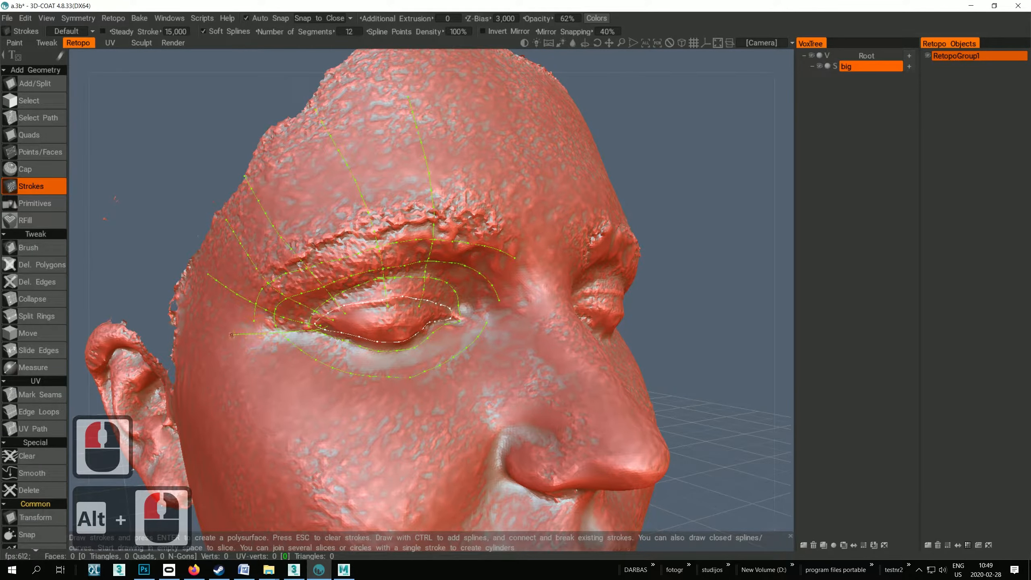
pyautogui.moveTo(232, 335); pyautogui.dragTo(216, 336)
pyautogui.moveTo(393, 337)
pyautogui.keyDown('alt'); pyautogui.mouseDown()
pyautogui.moveTo(395, 328)
pyautogui.moveTo(377, 331)
pyautogui.mouseUp(); pyautogui.keyUp('alt')
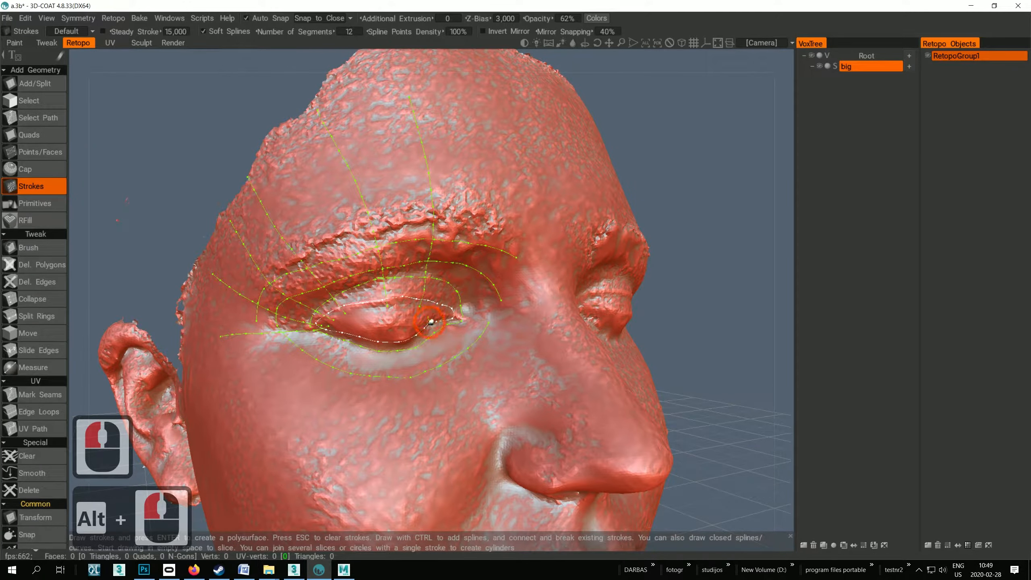
# Step: Draw spaced cross strokes from the right lower eyelid down through the eye loops onto the cheek
pyautogui.moveTo(467, 395); pyautogui.dragTo(473, 406)
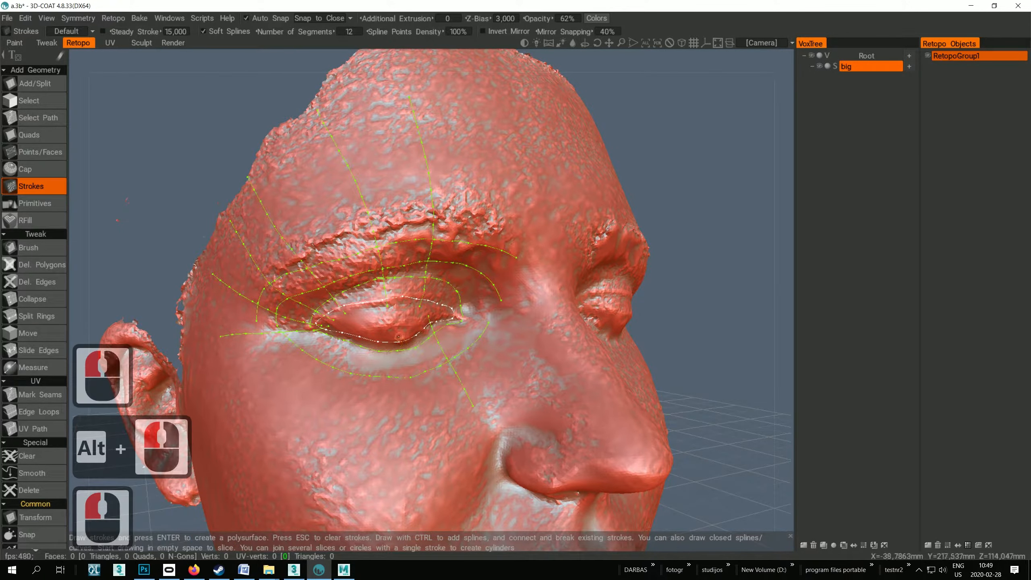
pyautogui.moveTo(411, 392)
pyautogui.mouseDown()
pyautogui.moveTo(418, 436)
pyautogui.moveTo(343, 410)
pyautogui.moveTo(369, 350)
pyautogui.moveTo(340, 446)
pyautogui.moveTo(298, 404)
pyautogui.mouseUp()
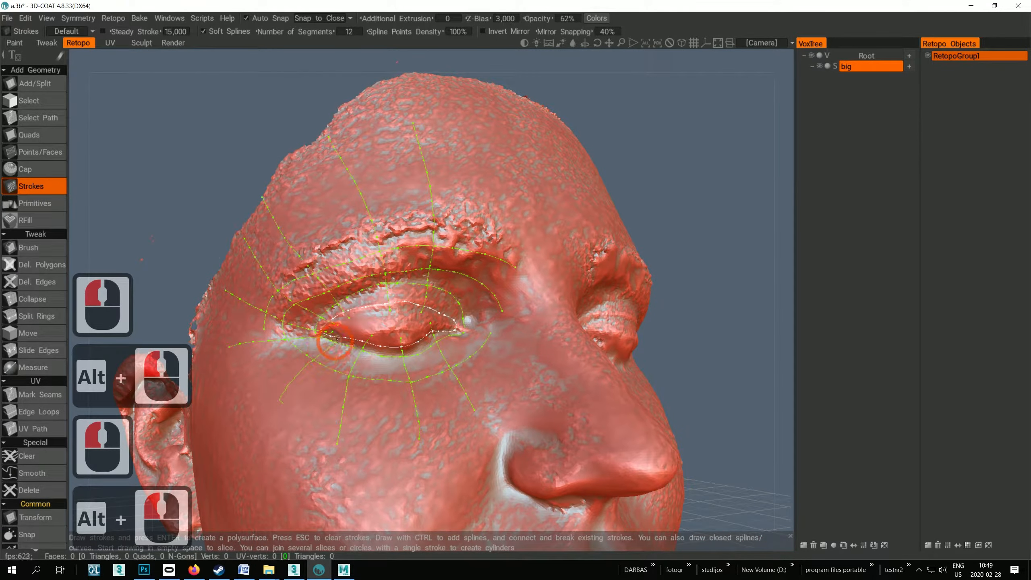
pyautogui.click(337, 338)
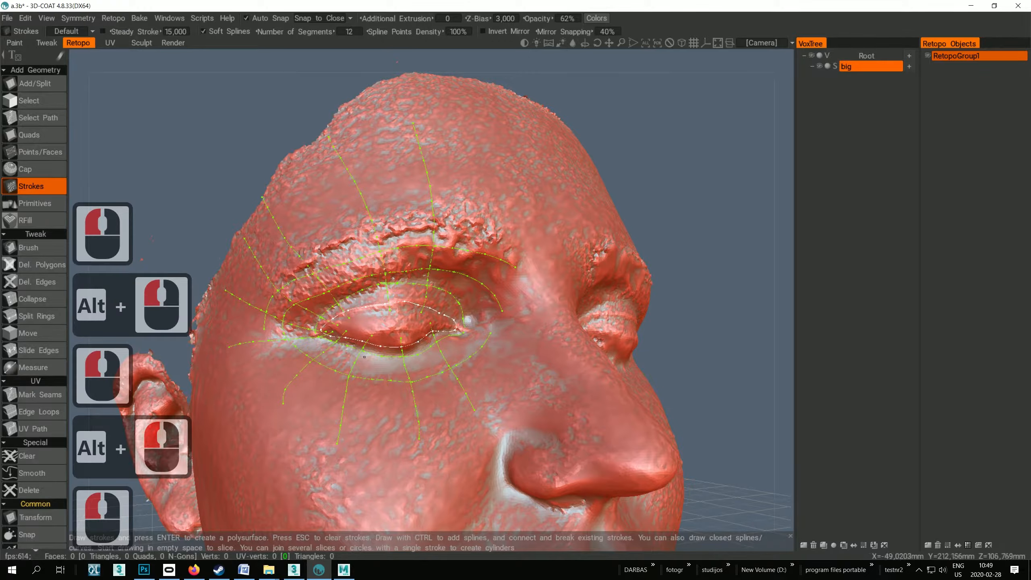
# Step: Check the topology sketch in Photoshop and, back in 3D-Coat, draw cross strokes from the inner eye over the inner brow and nose side
pyautogui.click(144, 569)
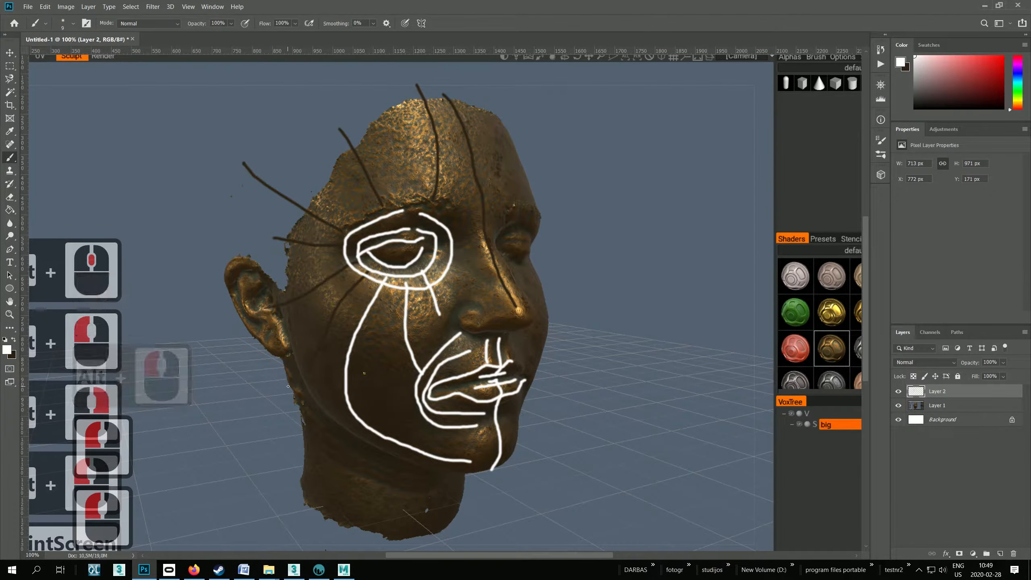
pyautogui.click(319, 569)
pyautogui.keyDown('alt'); pyautogui.moveTo(462, 377); pyautogui.dragTo(446, 351); pyautogui.keyUp('alt')
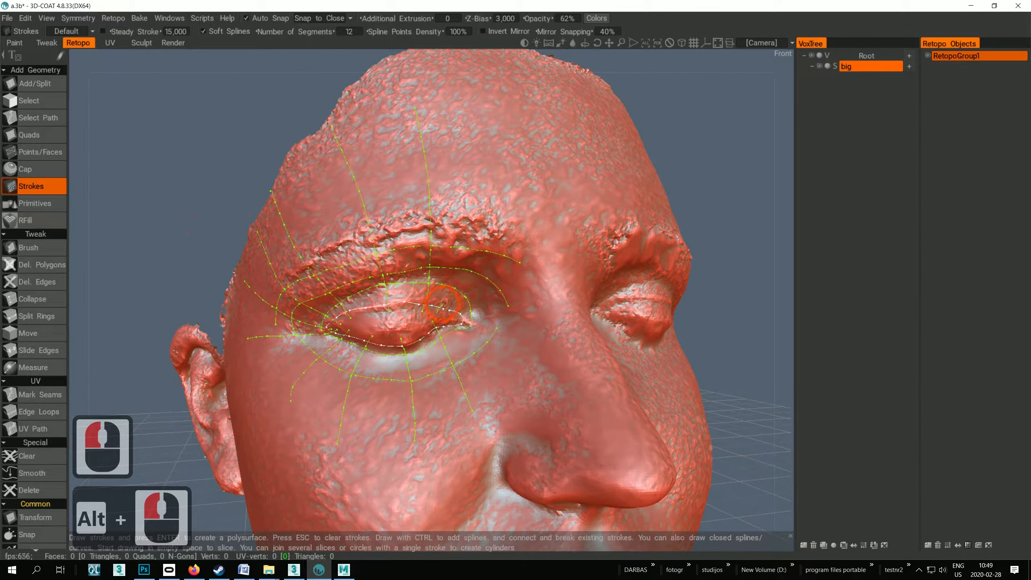
pyautogui.moveTo(514, 216); pyautogui.dragTo(508, 179)
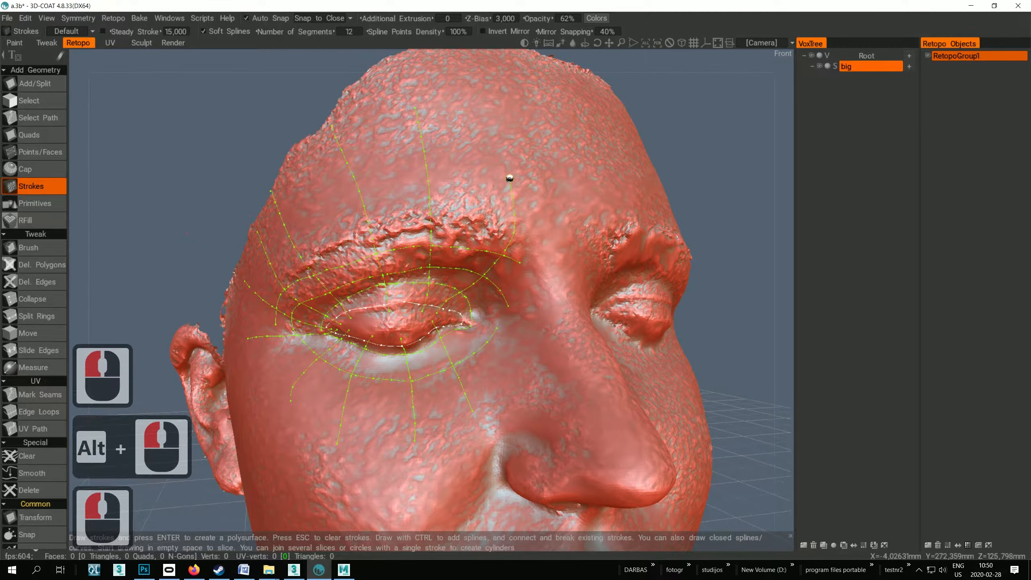
pyautogui.moveTo(543, 309)
pyautogui.keyDown('alt'); pyautogui.mouseDown()
pyautogui.moveTo(524, 318)
pyautogui.moveTo(554, 285)
pyautogui.mouseUp(); pyautogui.keyUp('alt')
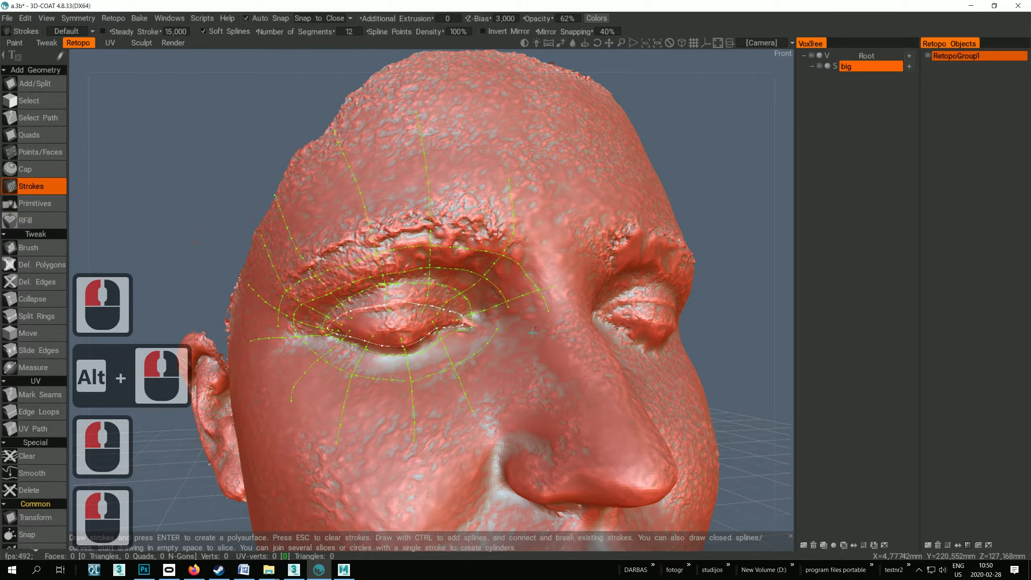
# Step: Draw an outer loop stroke across the cheek below the eye, link it to the brow stroke's outer end and generate the mesh
pyautogui.moveTo(528, 345)
pyautogui.keyDown('alt'); pyautogui.mouseDown()
pyautogui.moveTo(544, 344)
pyautogui.moveTo(516, 349)
pyautogui.moveTo(525, 352)
pyautogui.mouseUp(); pyautogui.keyUp('alt')
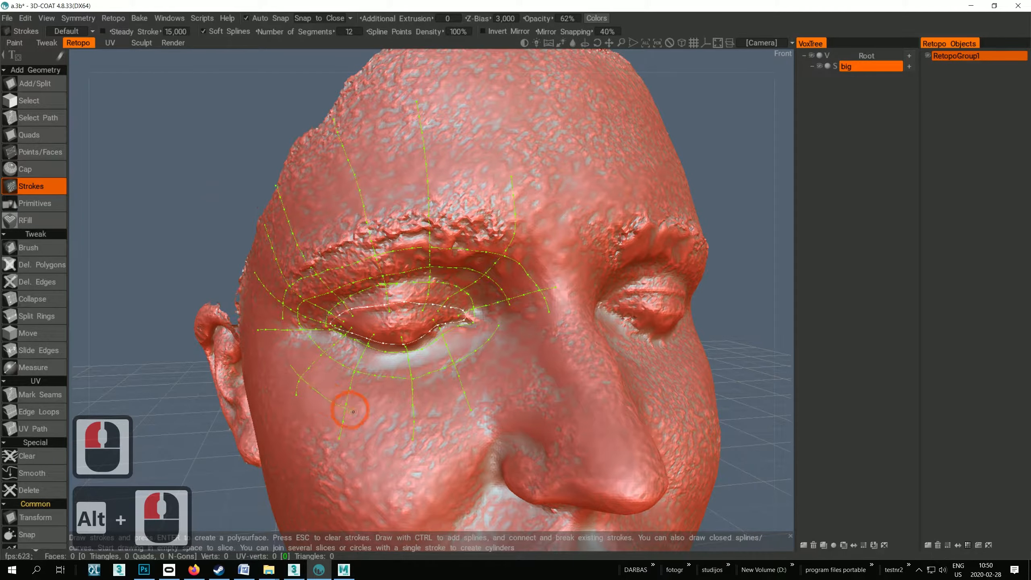
pyautogui.moveTo(498, 386)
pyautogui.keyDown('alt'); pyautogui.mouseDown()
pyautogui.moveTo(463, 460)
pyautogui.moveTo(472, 454)
pyautogui.moveTo(446, 450)
pyautogui.mouseUp(); pyautogui.keyUp('alt')
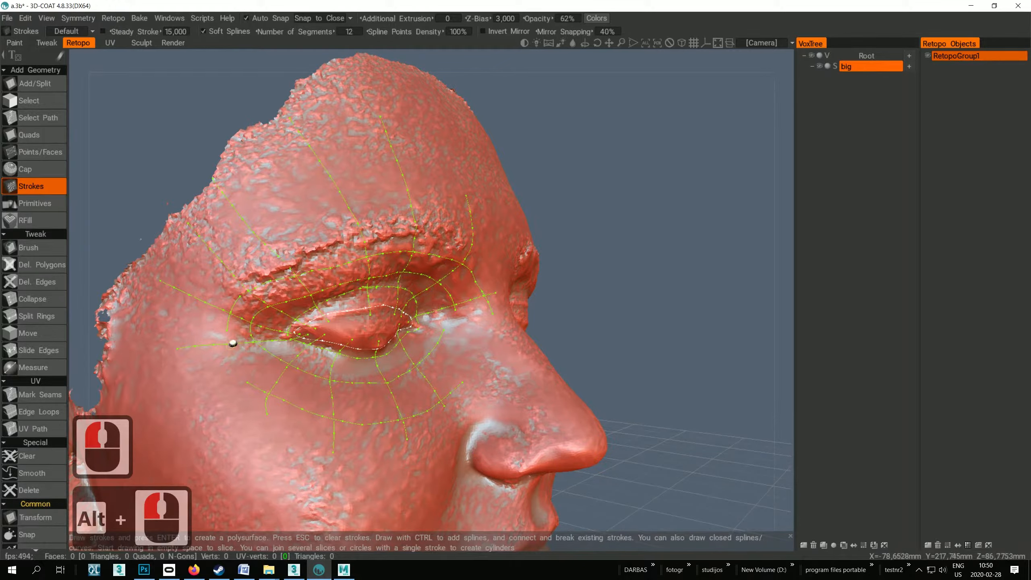
pyautogui.moveTo(247, 381); pyautogui.dragTo(227, 325)
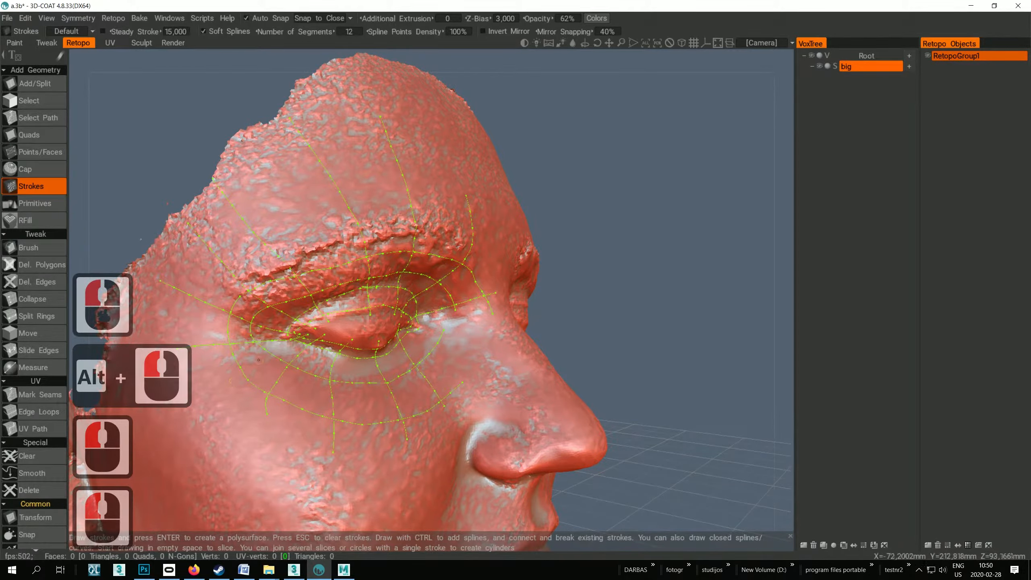
pyautogui.moveTo(349, 391)
pyautogui.keyDown('alt'); pyautogui.mouseDown()
pyautogui.moveTo(276, 396)
pyautogui.moveTo(412, 359)
pyautogui.mouseUp(); pyautogui.keyUp('alt')
pyautogui.press('Return')
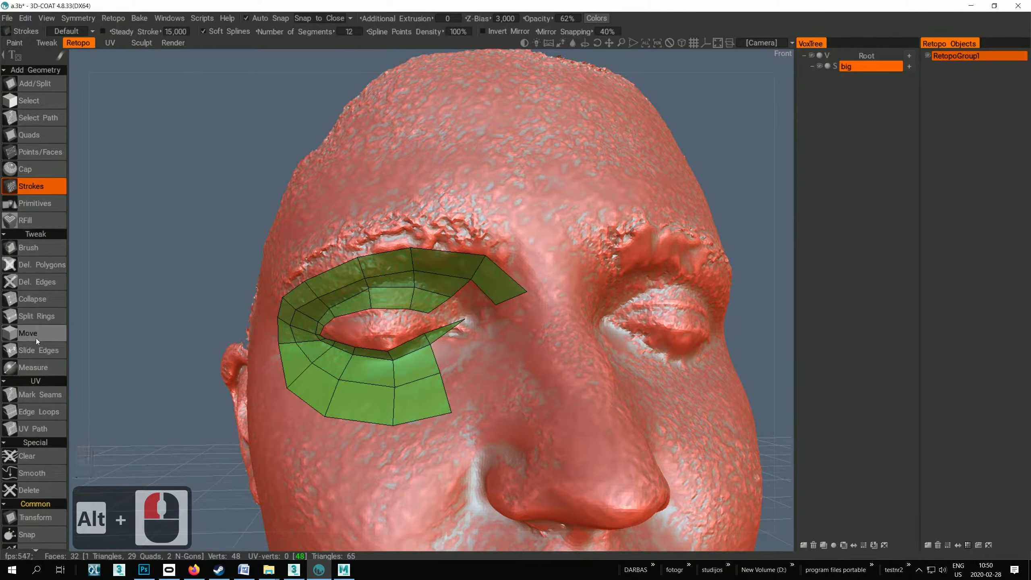
# Step: Delete the stray triangle at the inner end of the lower eyelid strip
pyautogui.click(34, 135)
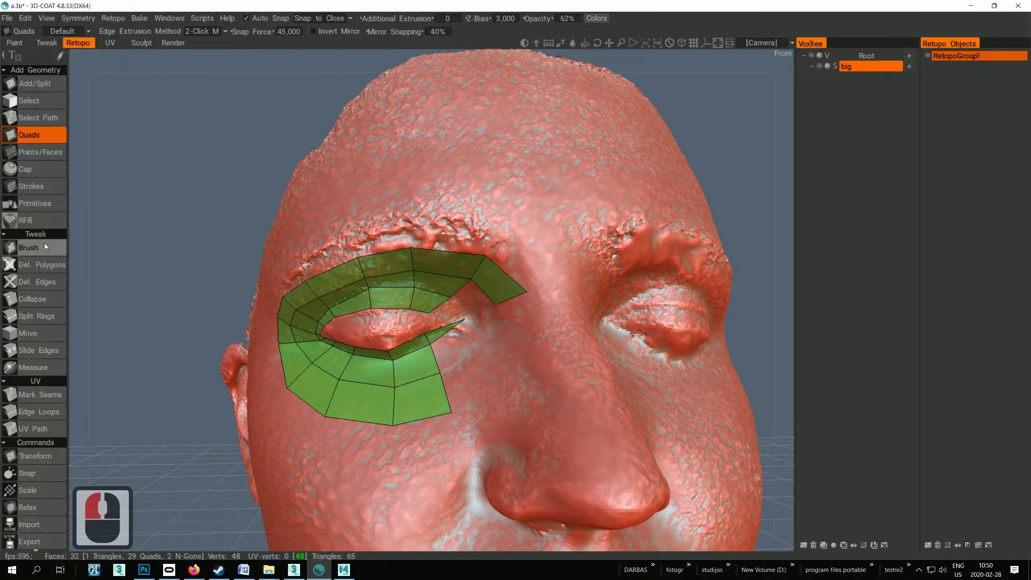
pyautogui.click(38, 269)
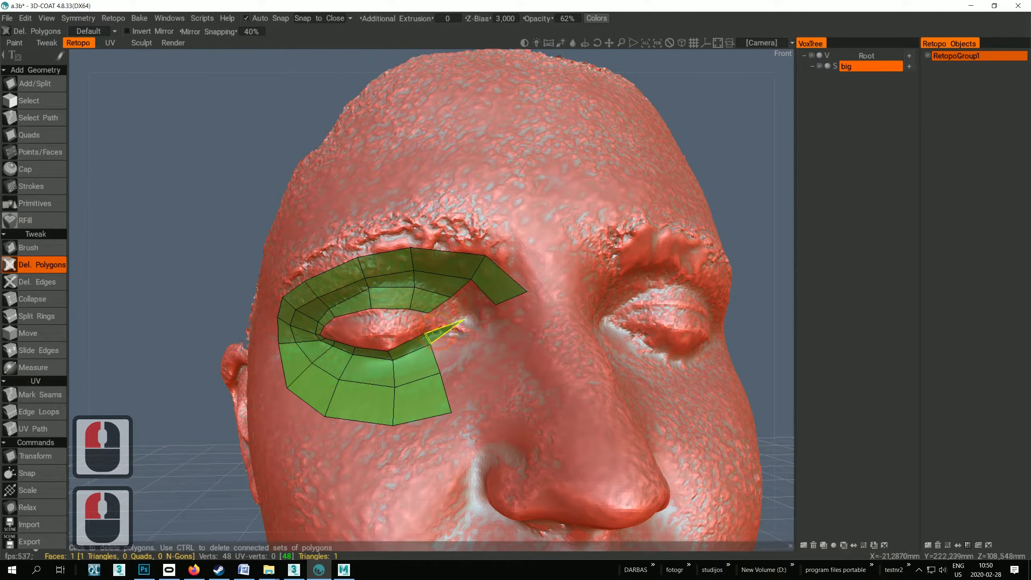
pyautogui.click(443, 331)
# Step: Extend the narrow lower eyelid strip toward the inner eye corner with two new quads
pyautogui.click(20, 134)
pyautogui.keyDown('alt'); pyautogui.moveTo(406, 354); pyautogui.dragTo(322, 357); pyautogui.keyUp('alt')
pyautogui.keyDown('alt'); pyautogui.moveTo(475, 389); pyautogui.dragTo(436, 356, button='right'); pyautogui.keyUp('alt')
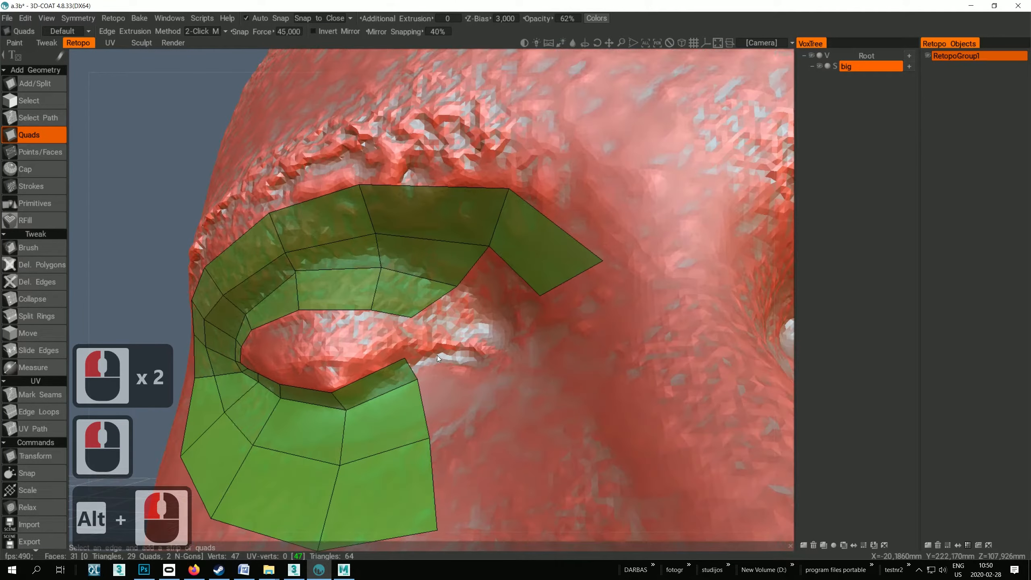
pyautogui.click(414, 372)
pyautogui.click(409, 367)
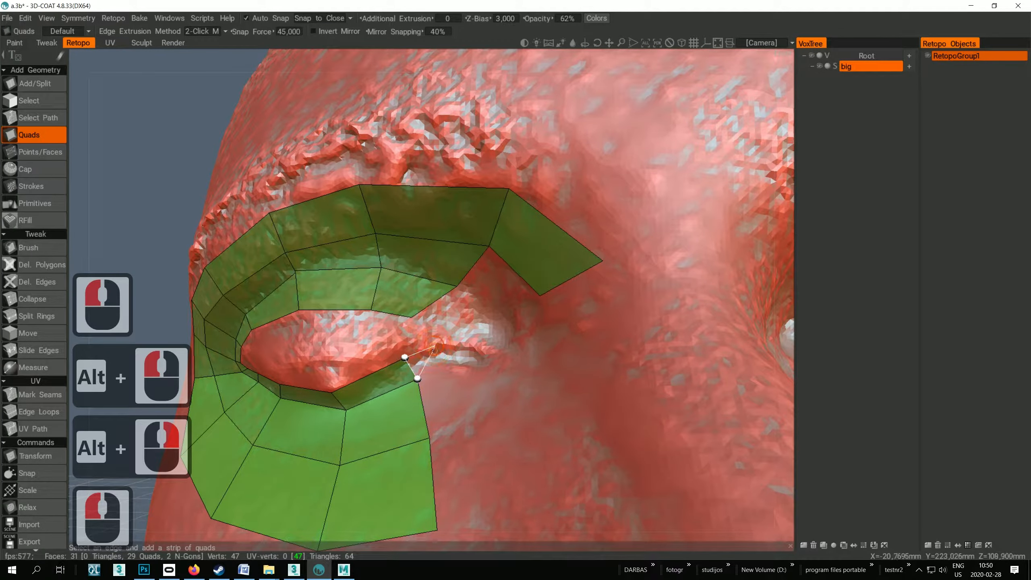
pyautogui.click(434, 346)
pyautogui.click(440, 366)
pyautogui.click(467, 350)
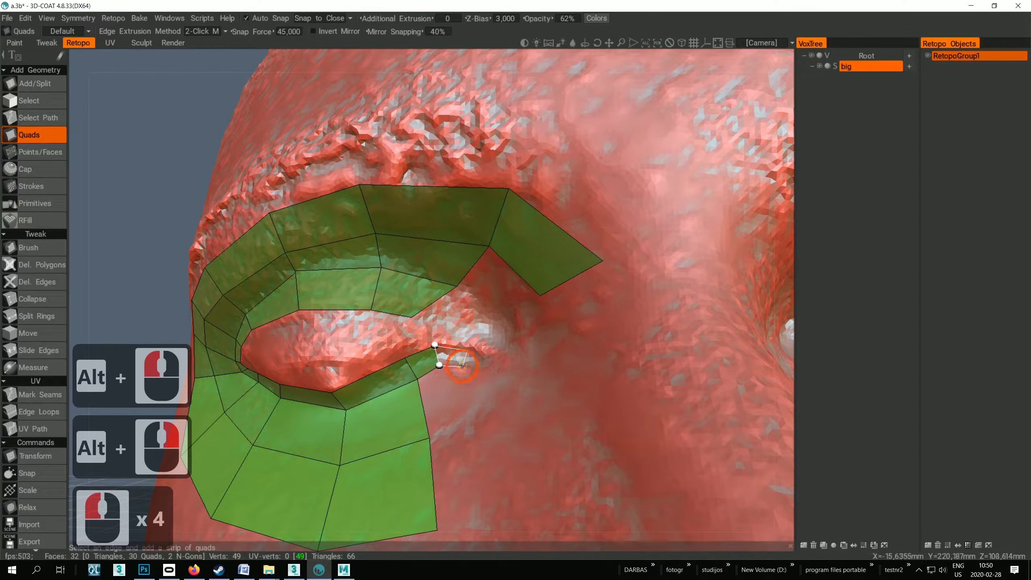
pyautogui.click(463, 367)
pyautogui.press('Escape')
pyautogui.keyDown('alt'); pyautogui.moveTo(460, 364); pyautogui.dragTo(426, 327); pyautogui.keyUp('alt')
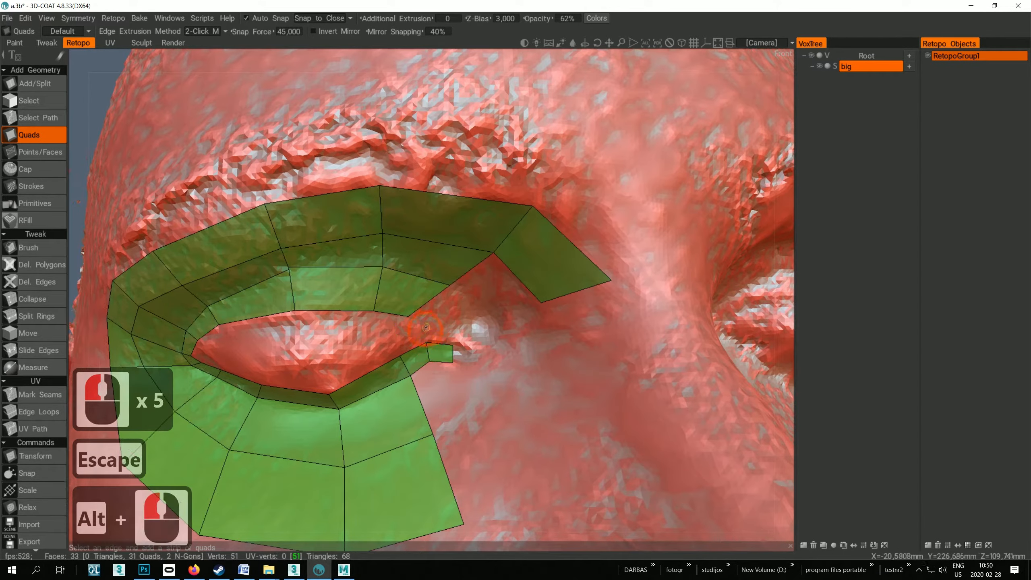
# Step: Add a quad to the inner end of the upper eyelid strip and fill the notch beside the outer loops with another quad
pyautogui.click(422, 307)
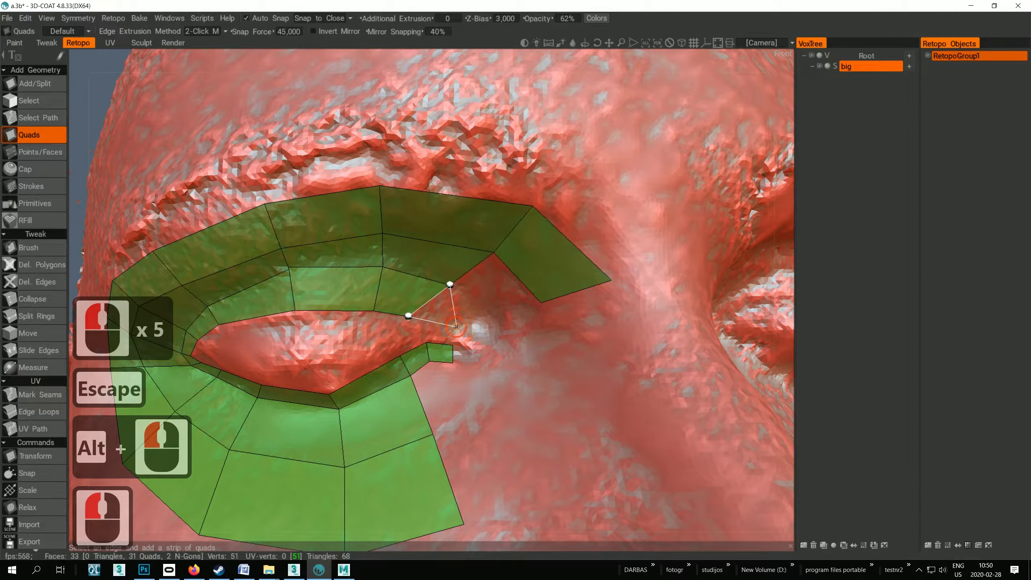
pyautogui.click(456, 327)
pyautogui.click(540, 299)
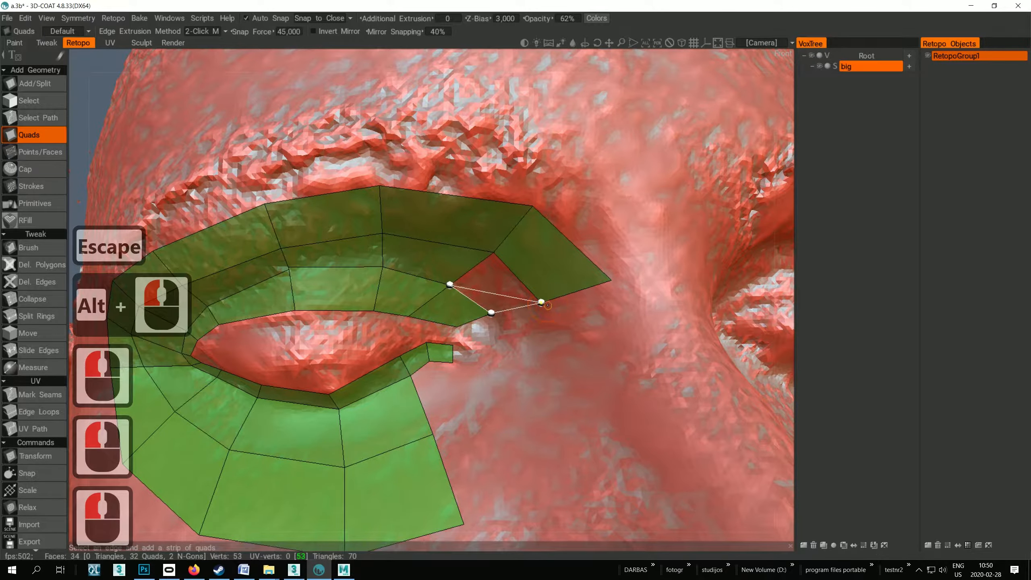
pyautogui.click(495, 248)
pyautogui.click(478, 321)
pyautogui.keyDown('alt'); pyautogui.moveTo(478, 323); pyautogui.dragTo(467, 328); pyautogui.keyUp('alt')
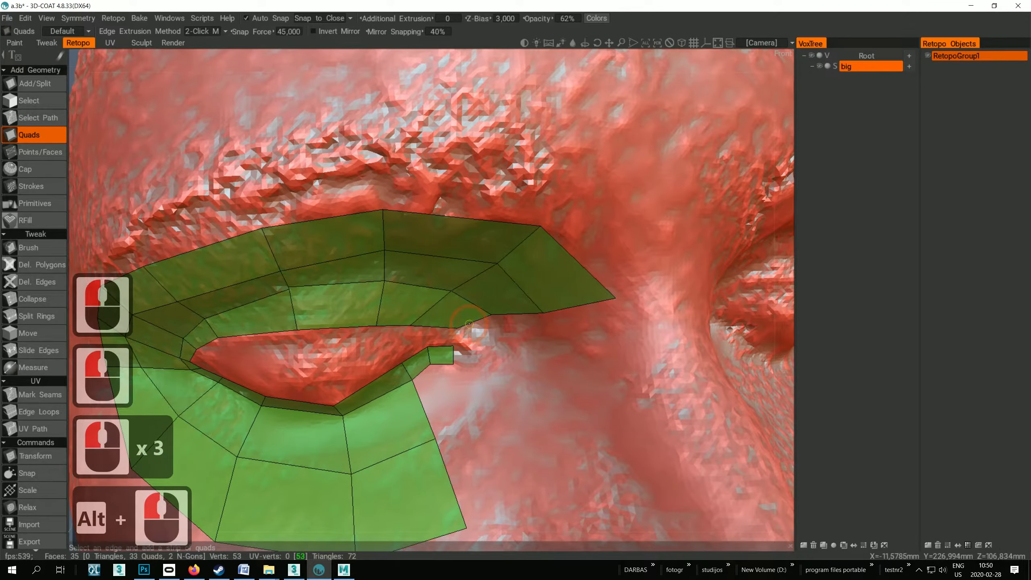
# Step: Add a row of three quads below the inner ends of the upper loops, from the inner eye corner toward the nose
pyautogui.click(463, 330)
pyautogui.click(466, 345)
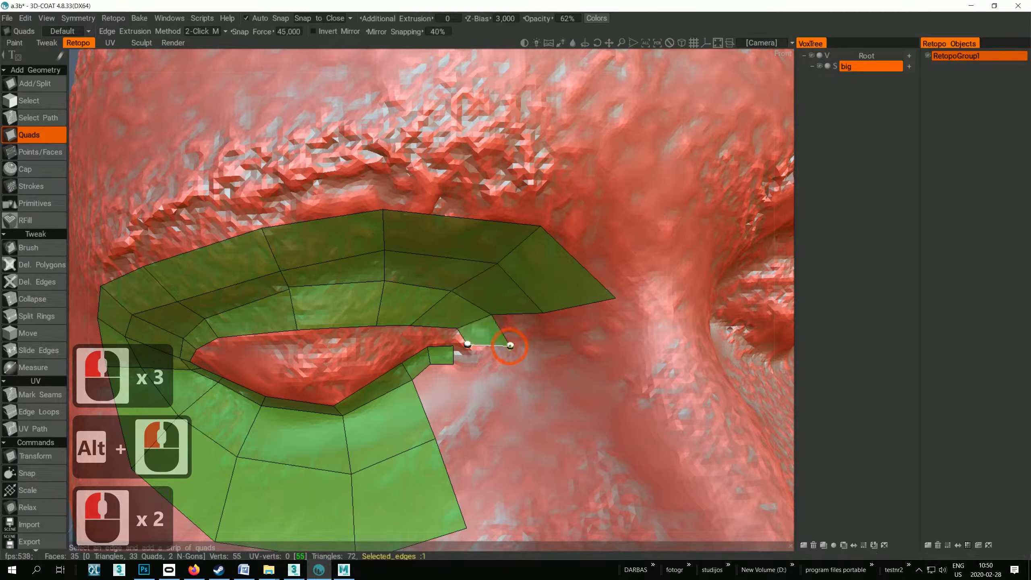
pyautogui.click(511, 345)
pyautogui.click(563, 345)
pyautogui.click(543, 313)
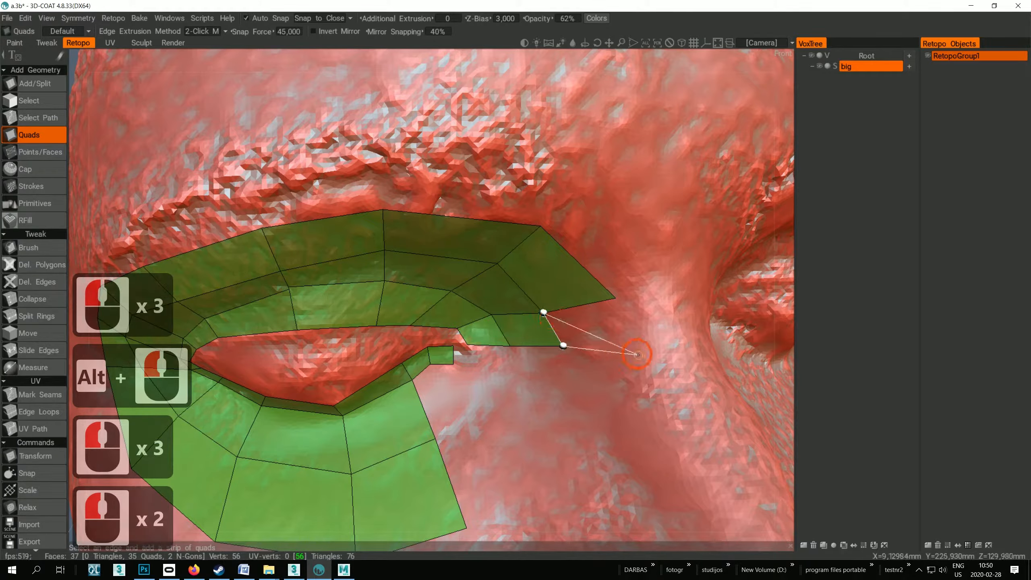
pyautogui.click(645, 350)
pyautogui.click(620, 300)
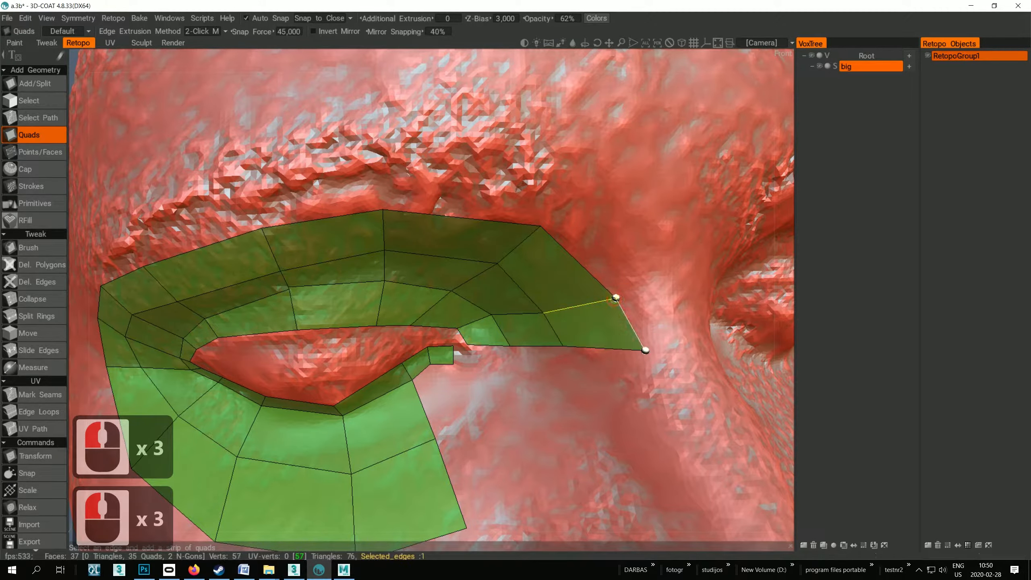
pyautogui.press('Escape')
# Step: Extend the inner side of the lower eyelid and cheek loops toward the nose with new quads
pyautogui.keyDown('alt'); pyautogui.moveTo(518, 392); pyautogui.dragTo(442, 410); pyautogui.keyUp('alt')
pyautogui.click(429, 423)
pyautogui.click(478, 401)
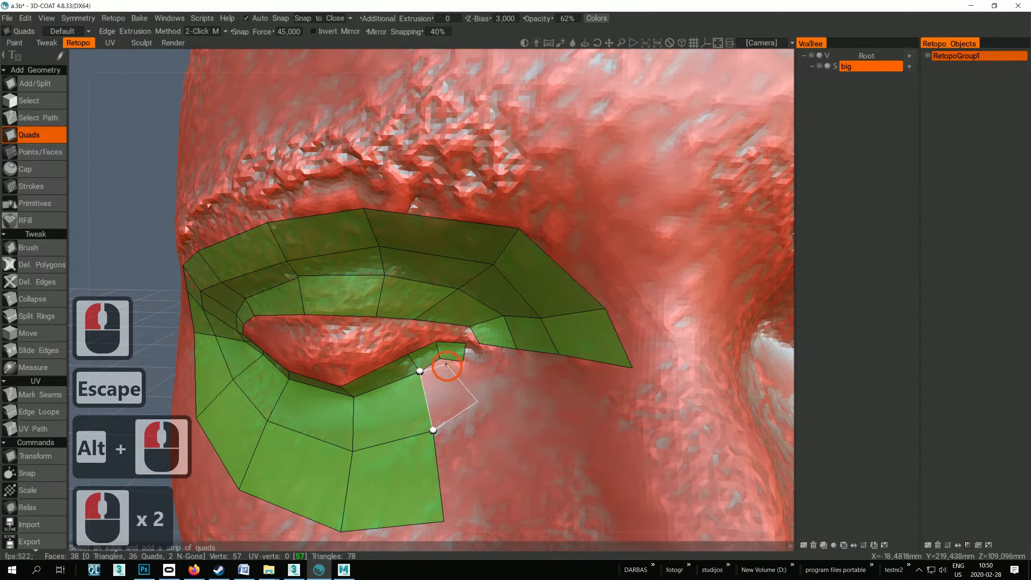
pyautogui.click(445, 362)
pyautogui.click(455, 416)
pyautogui.keyDown('alt'); pyautogui.moveTo(494, 450); pyautogui.dragTo(492, 327); pyautogui.keyUp('alt')
pyautogui.keyDown('alt'); pyautogui.click(453, 358); pyautogui.keyUp('alt')
pyautogui.click(483, 390)
pyautogui.click(446, 439)
pyautogui.press('Escape')
# Step: Move the vertices along the upper eyelid's inner edge so they follow the eyelid rim and are spaced more evenly
pyautogui.keyDown('alt'); pyautogui.moveTo(488, 342); pyautogui.dragTo(503, 375, button='middle'); pyautogui.keyUp('alt')
pyautogui.keyDown('alt'); pyautogui.moveTo(502, 375); pyautogui.dragTo(463, 343, button='right'); pyautogui.keyUp('alt')
pyautogui.keyDown('alt'); pyautogui.moveTo(463, 342); pyautogui.dragTo(451, 295); pyautogui.keyUp('alt')
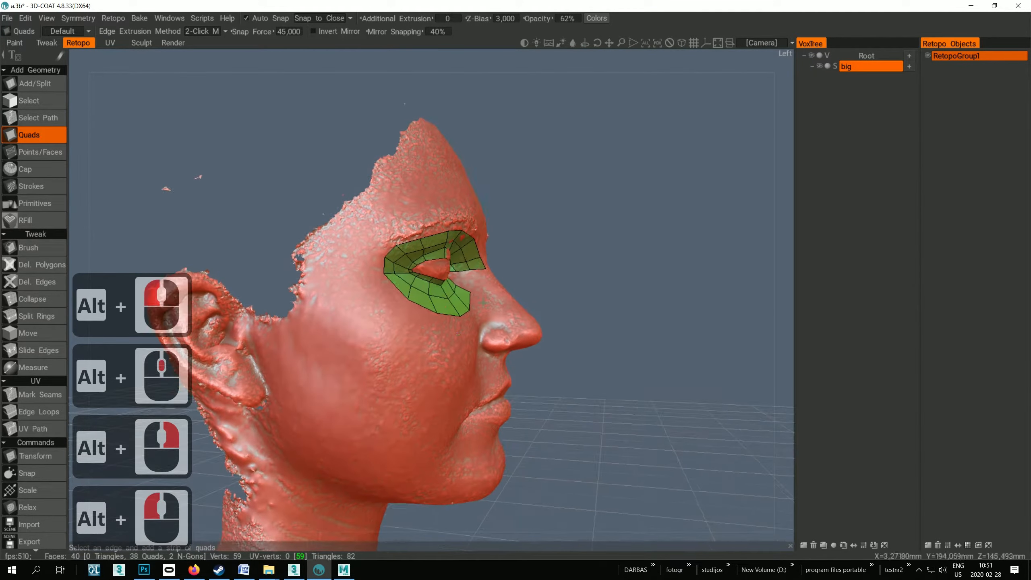
pyautogui.keyDown('alt'); pyautogui.moveTo(451, 294); pyautogui.dragTo(529, 316, button='right'); pyautogui.keyUp('alt')
pyautogui.keyDown('alt'); pyautogui.moveTo(503, 212); pyautogui.dragTo(448, 331, button='middle'); pyautogui.keyUp('alt')
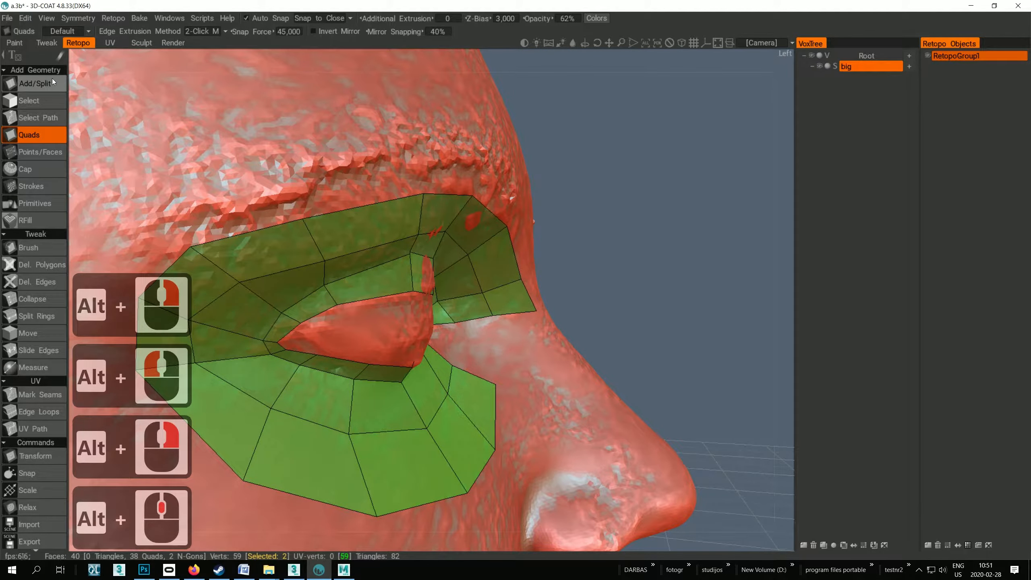
pyautogui.click(35, 332)
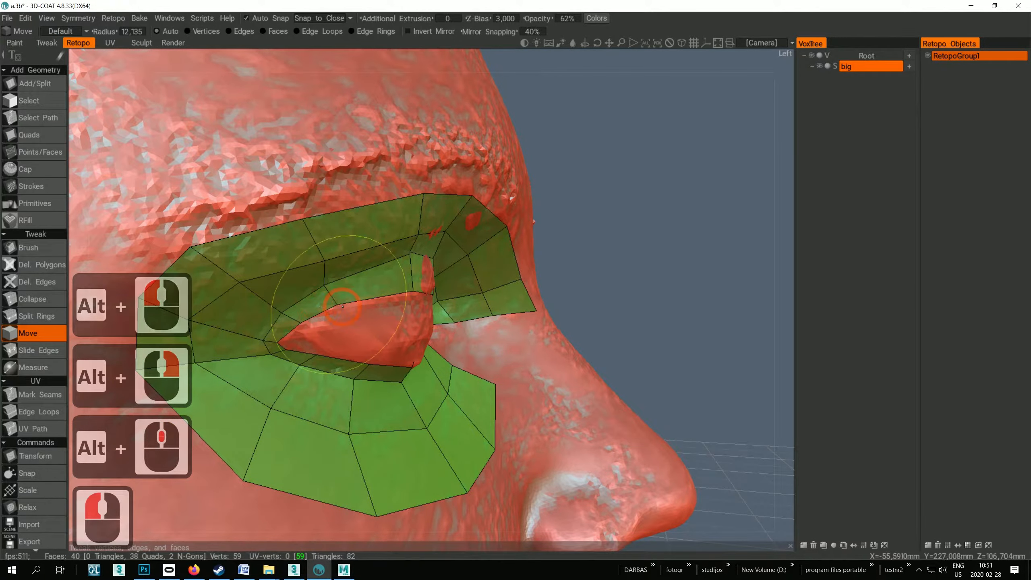
pyautogui.moveTo(338, 307); pyautogui.dragTo(500, 290)
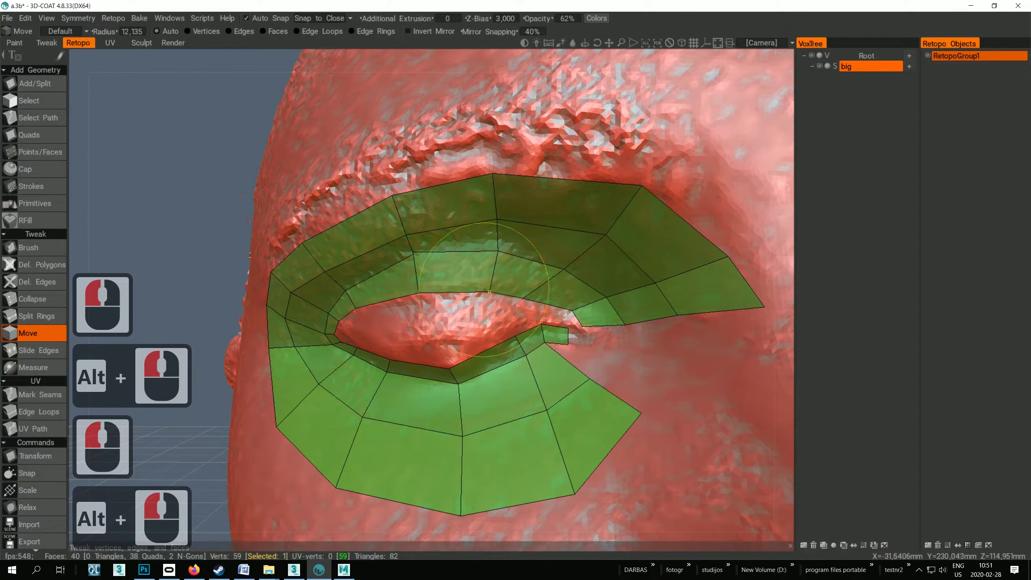
pyautogui.click(524, 292)
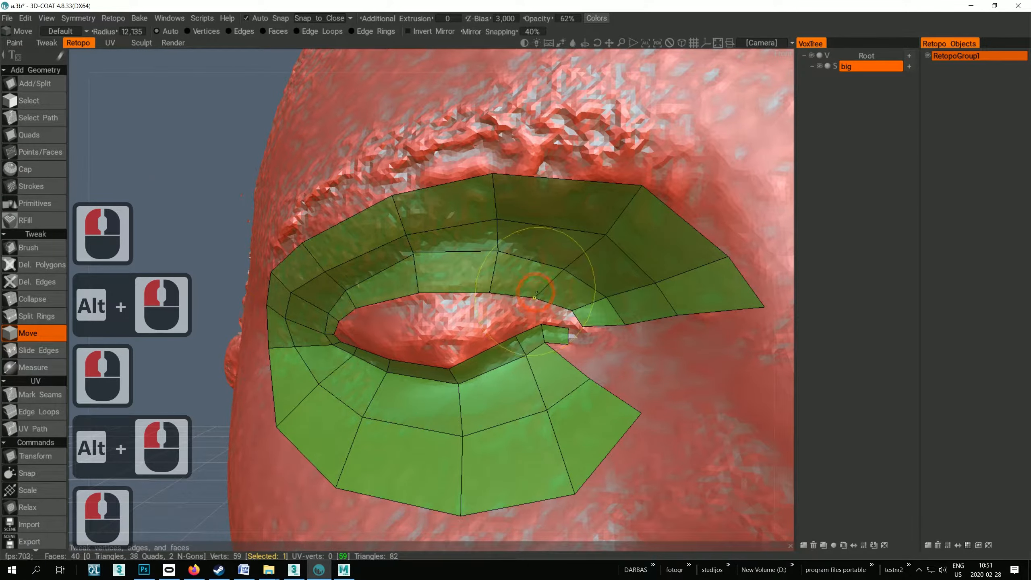
pyautogui.click(532, 297)
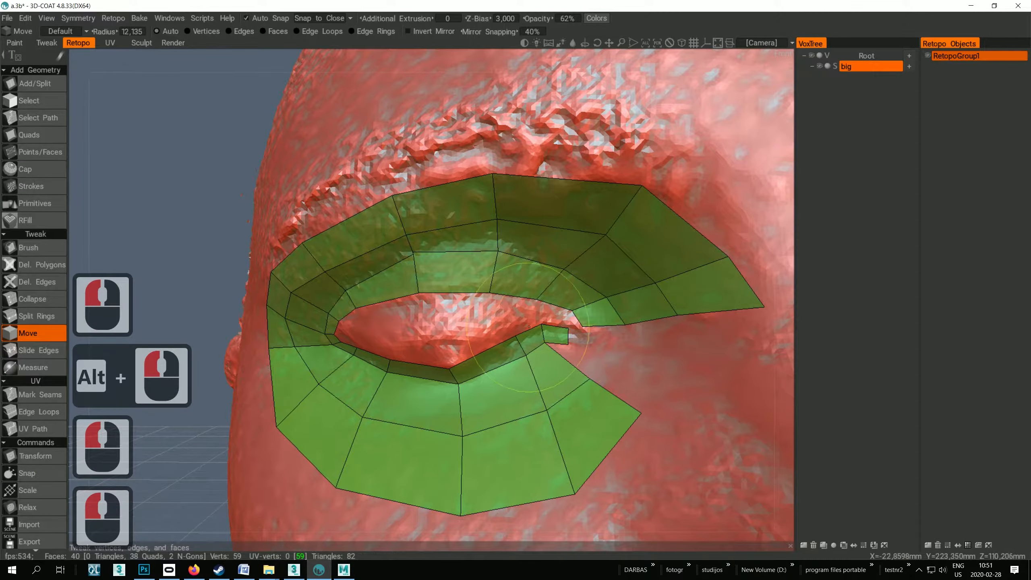
# Step: Adjust the middle and inner vertices of the lower eyelid's edge to follow the lid rim
pyautogui.click(515, 336)
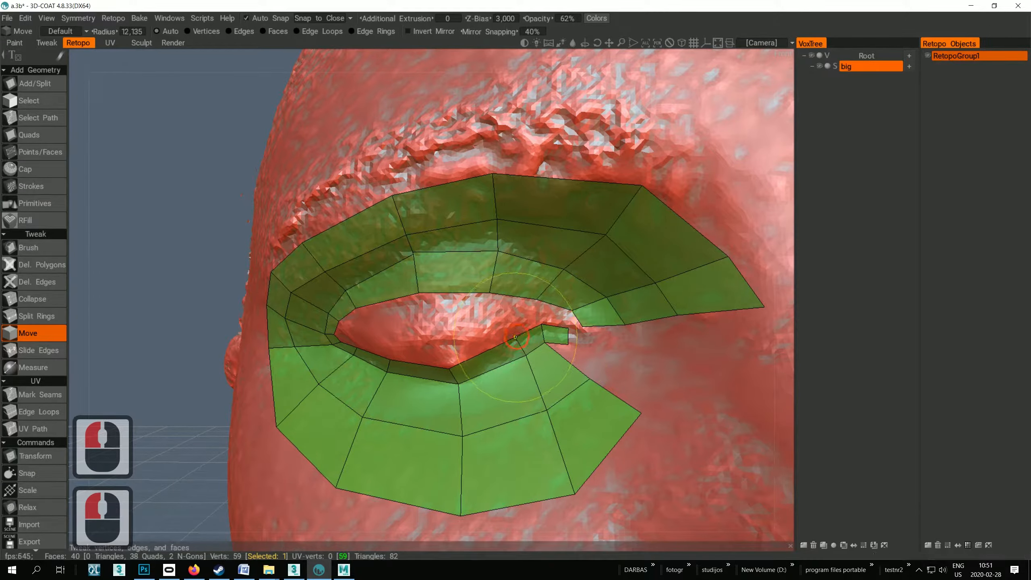
pyautogui.moveTo(516, 337); pyautogui.dragTo(512, 341)
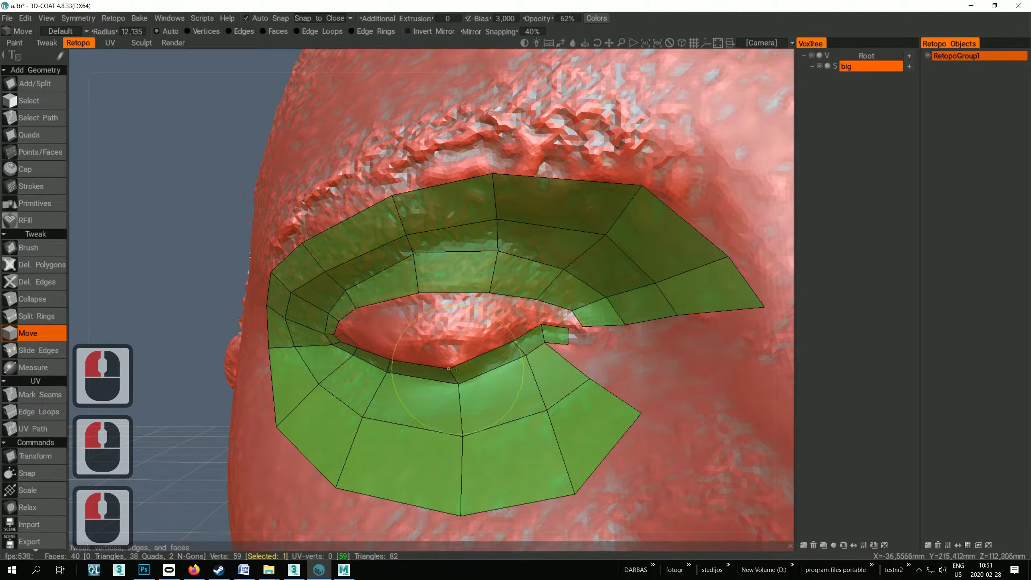
pyautogui.moveTo(456, 370); pyautogui.dragTo(458, 372)
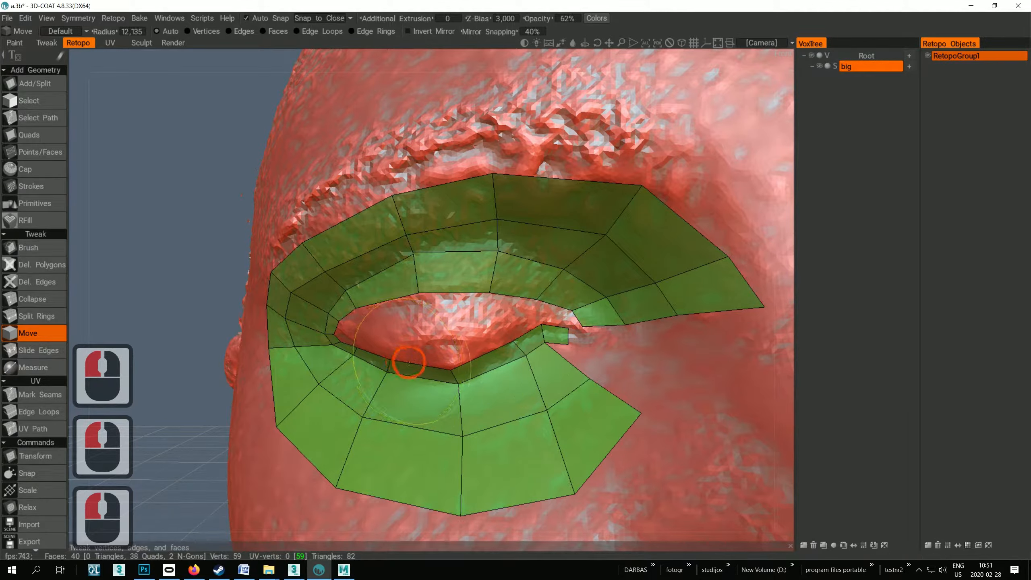
pyautogui.click(402, 362)
pyautogui.moveTo(451, 370); pyautogui.dragTo(453, 370)
pyautogui.keyDown('alt'); pyautogui.moveTo(343, 338); pyautogui.dragTo(461, 363); pyautogui.keyUp('alt')
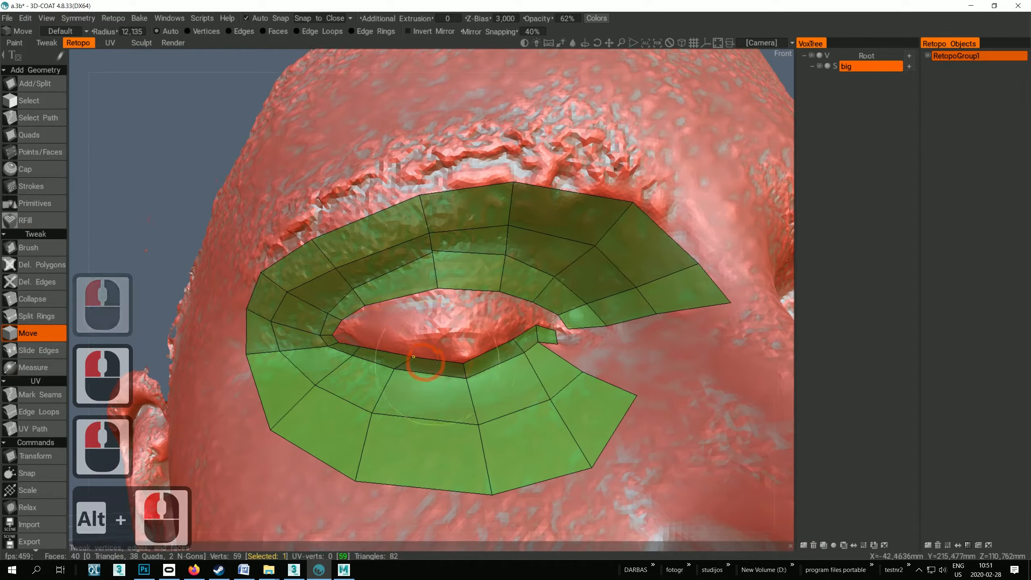
# Step: Reposition the outer lower eyelid vertices and the vertices of the cheek loop beneath them to even out the quads
pyautogui.click(435, 365)
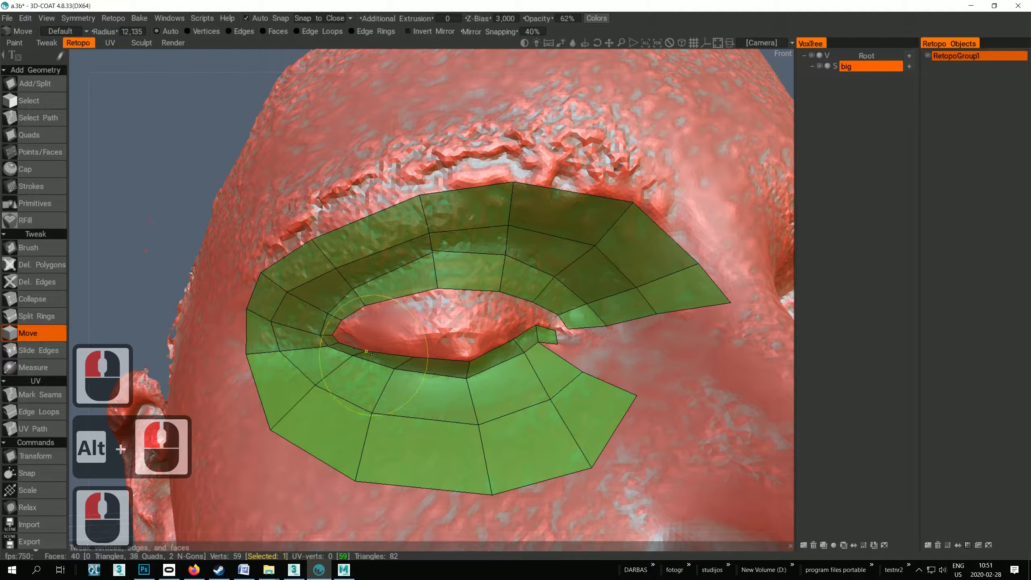
pyautogui.click(414, 359)
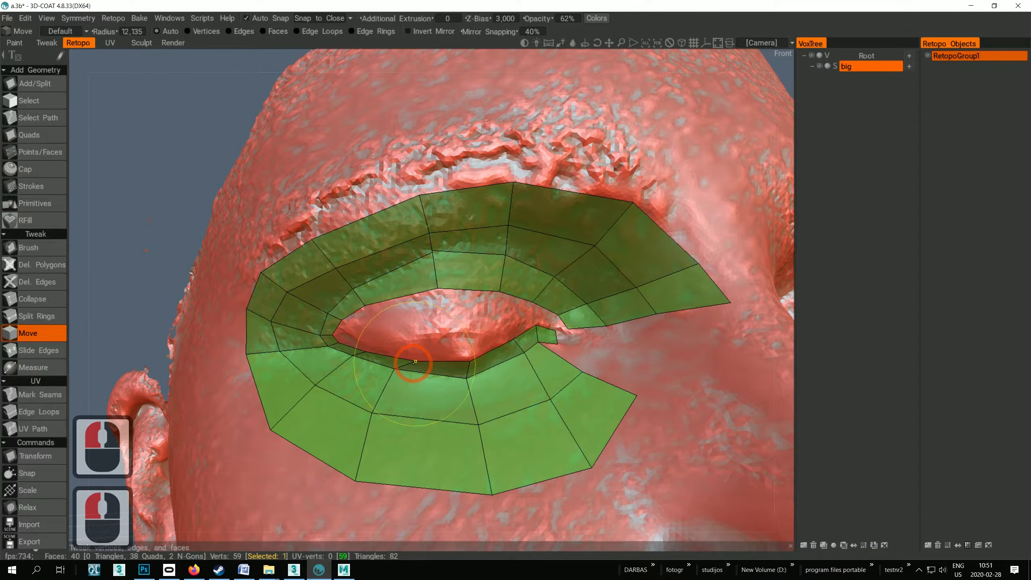
pyautogui.keyDown('alt'); pyautogui.moveTo(415, 361); pyautogui.dragTo(433, 364); pyautogui.keyUp('alt')
pyautogui.click(407, 368)
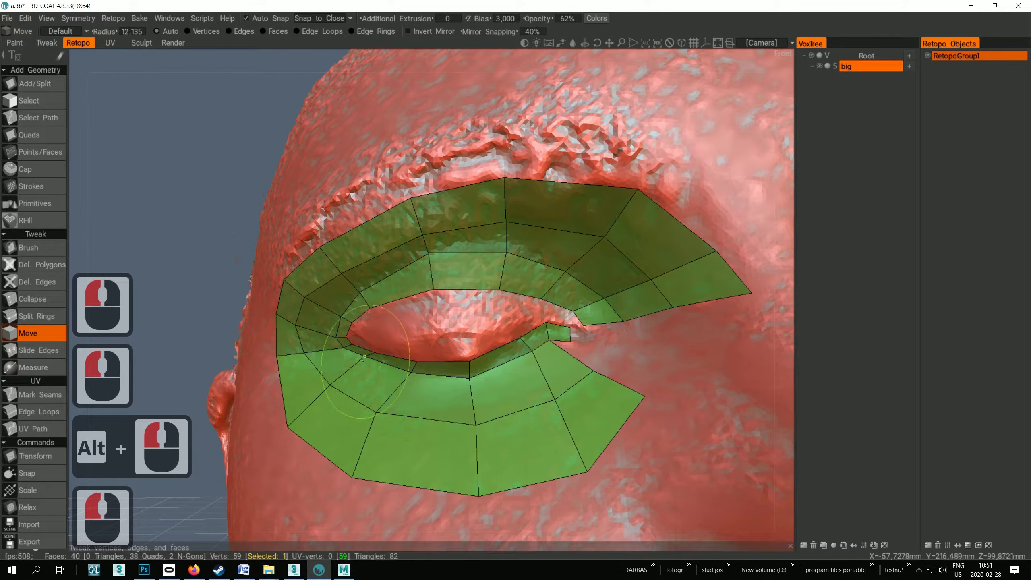
pyautogui.moveTo(363, 359); pyautogui.dragTo(370, 364)
pyautogui.moveTo(375, 404); pyautogui.dragTo(384, 409)
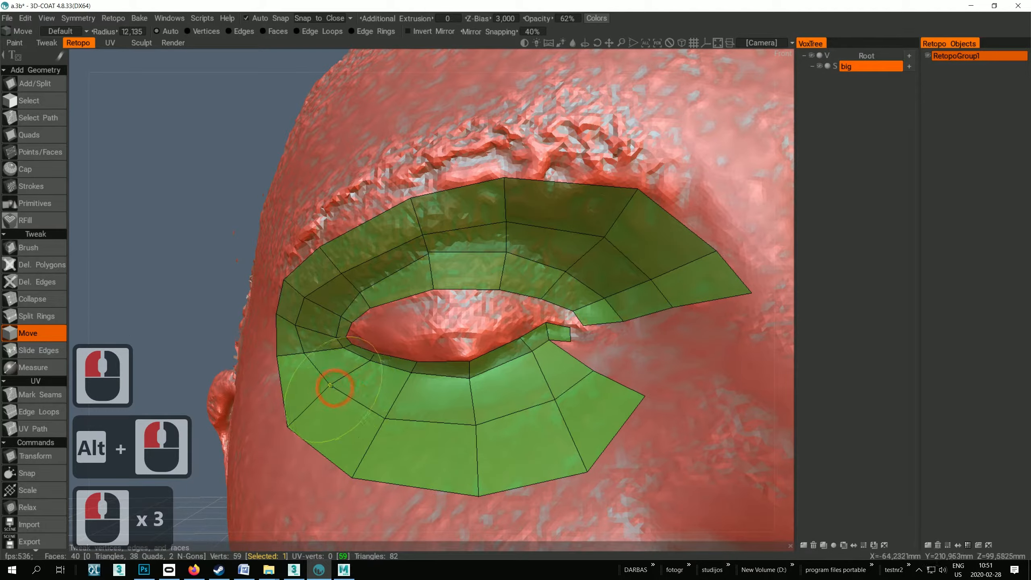
pyautogui.moveTo(335, 388); pyautogui.dragTo(334, 388)
# Step: Add two adjoining quads with the Quads tool along the inner side of the lower eye loops, starting below the inner eye corner
pyautogui.moveTo(519, 381)
pyautogui.keyDown('alt'); pyautogui.mouseDown()
pyautogui.moveTo(470, 364)
pyautogui.moveTo(532, 386)
pyautogui.moveTo(501, 369)
pyautogui.moveTo(522, 382)
pyautogui.moveTo(511, 381)
pyautogui.mouseUp(); pyautogui.keyUp('alt')
pyautogui.keyDown('alt'); pyautogui.moveTo(572, 341); pyautogui.dragTo(560, 390); pyautogui.keyUp('alt')
pyautogui.click(41, 134)
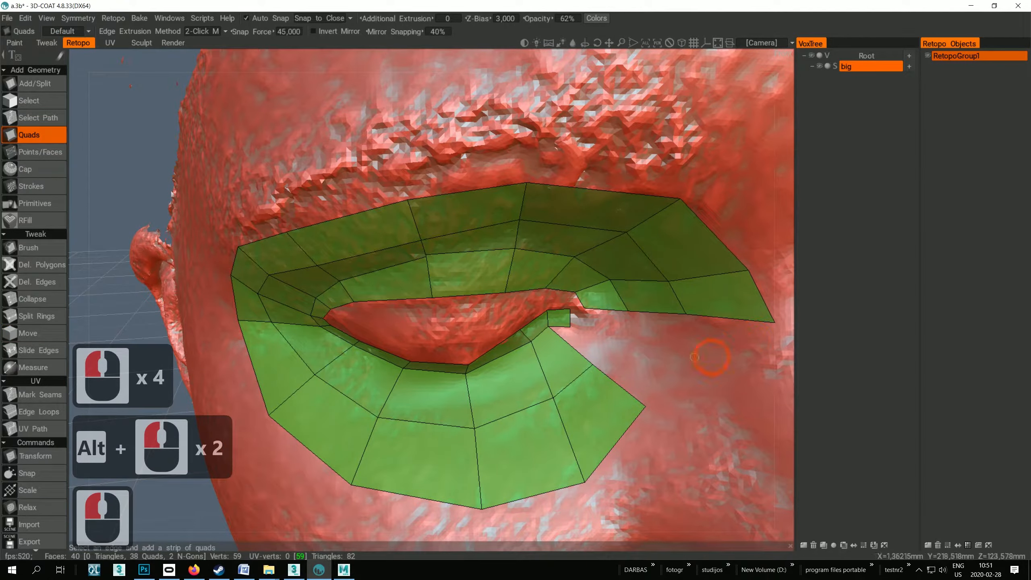
pyautogui.click(624, 343)
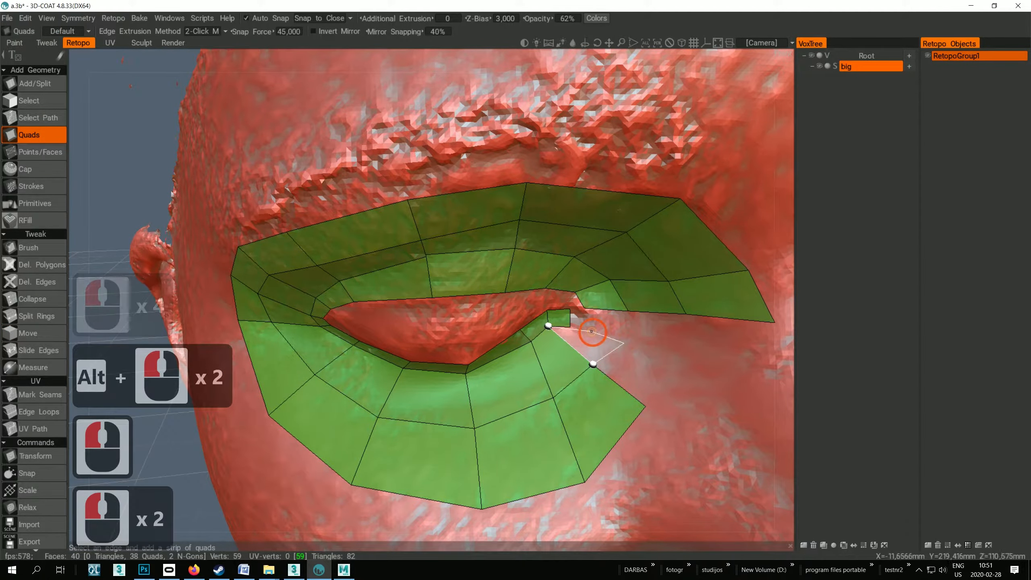
pyautogui.click(567, 326)
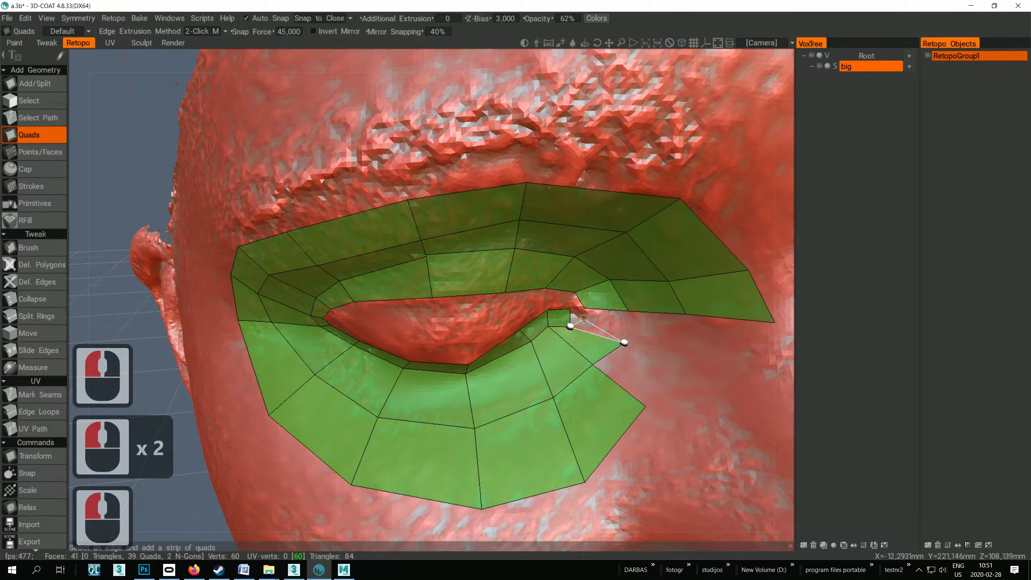
pyautogui.press('Escape')
pyautogui.click(610, 352)
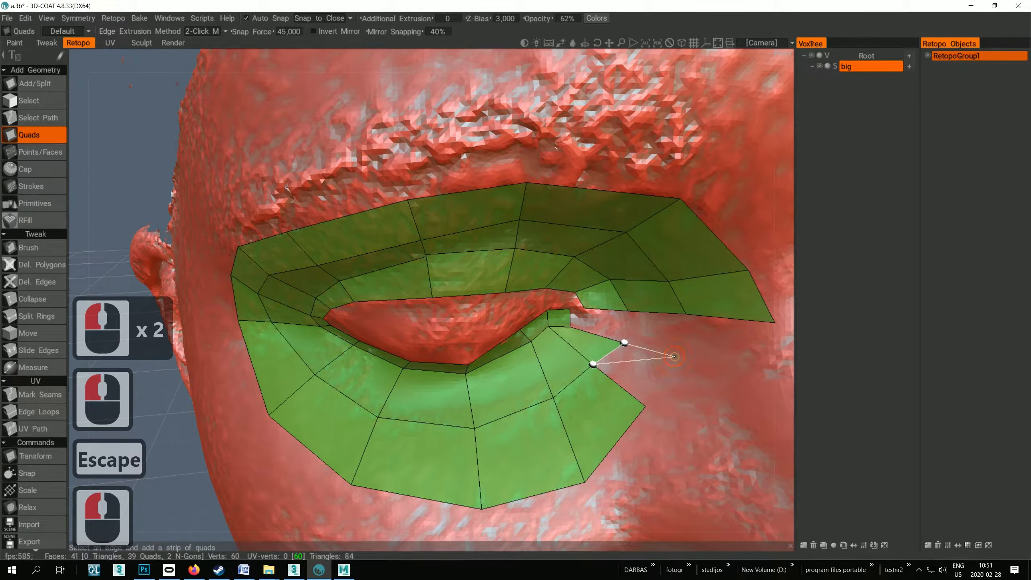
pyautogui.click(674, 356)
pyautogui.click(648, 350)
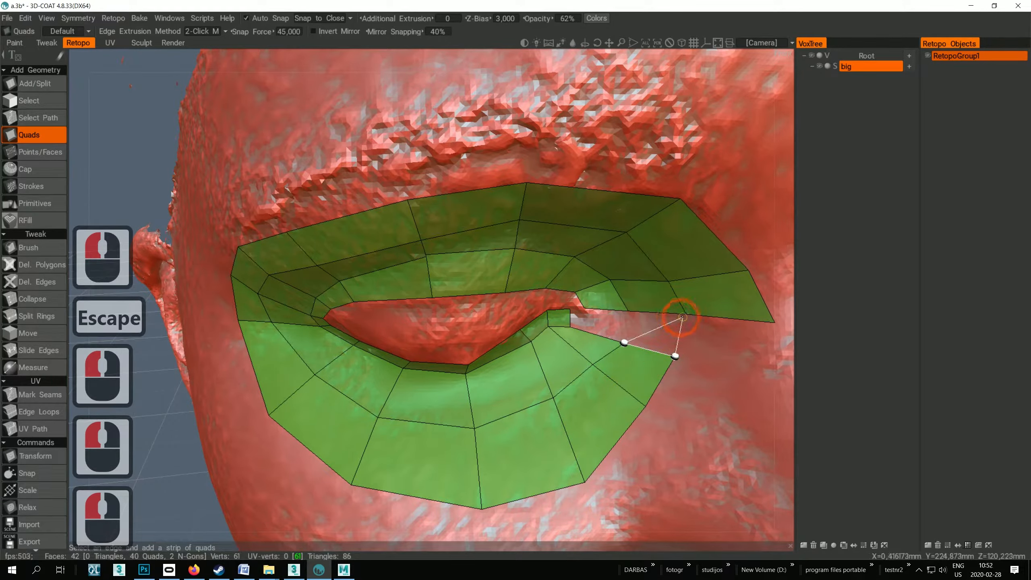
# Step: Bridge the lower eye loops to the row above with a quad beside the inner eye corner
pyautogui.click(684, 315)
pyautogui.click(628, 311)
pyautogui.press('Escape')
pyautogui.click(664, 337)
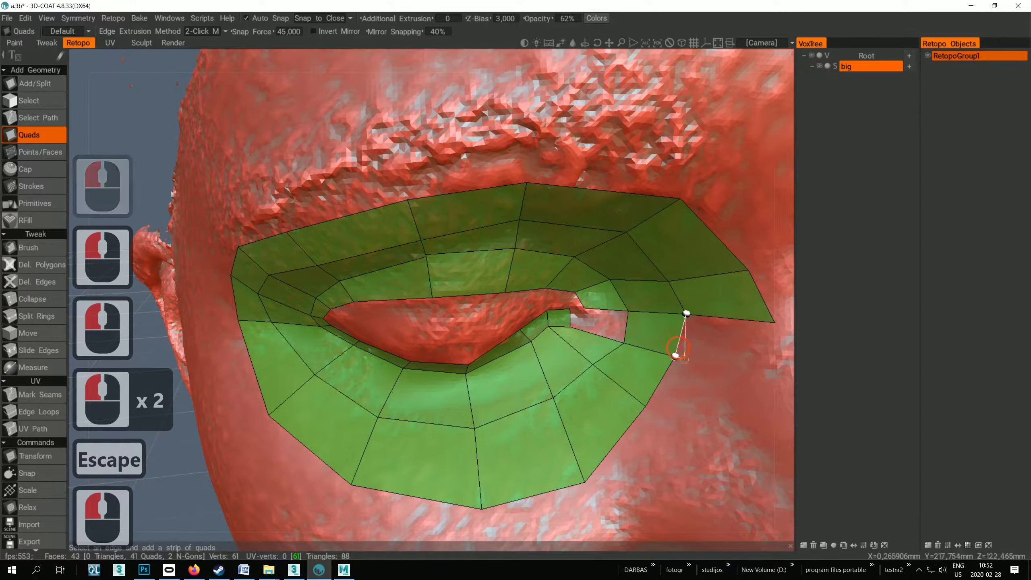
pyautogui.keyDown('alt'); pyautogui.moveTo(710, 385); pyautogui.dragTo(613, 330, button='right'); pyautogui.keyUp('alt')
pyautogui.moveTo(612, 331)
pyautogui.keyDown('alt'); pyautogui.mouseDown()
pyautogui.moveTo(562, 310)
pyautogui.moveTo(606, 327)
pyautogui.mouseUp(); pyautogui.keyUp('alt')
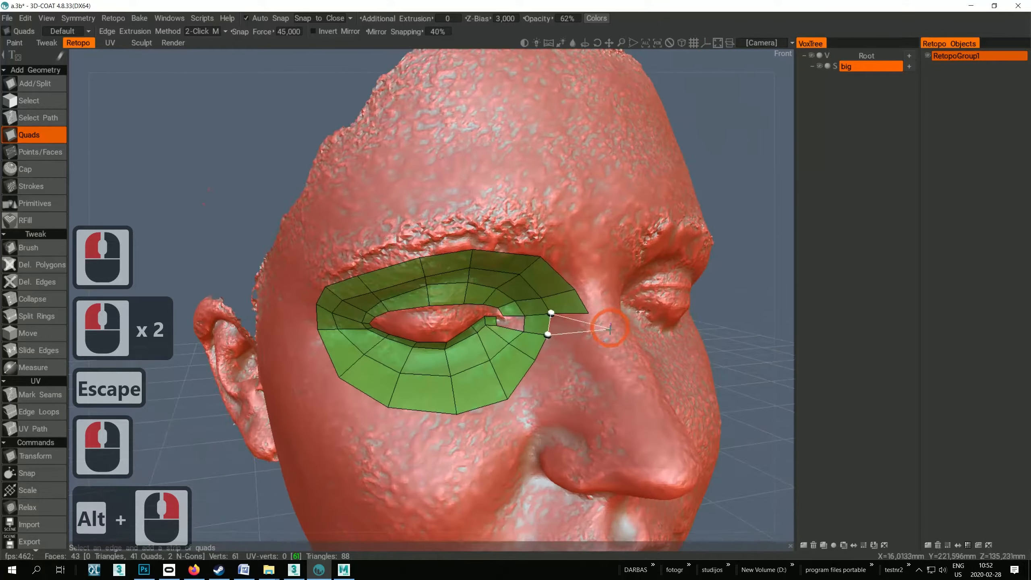
pyautogui.press('Escape')
# Step: Draw a guide stroke with the Strokes tool along the mouth opening, around the mouth corner and back along the lower lip's inner edge
pyautogui.middleClick(543, 287)
pyautogui.keyDown('alt'); pyautogui.moveTo(553, 344); pyautogui.dragTo(547, 272, button='middle'); pyautogui.keyUp('alt')
pyautogui.keyDown('alt'); pyautogui.moveTo(568, 353); pyautogui.dragTo(546, 340); pyautogui.keyUp('alt')
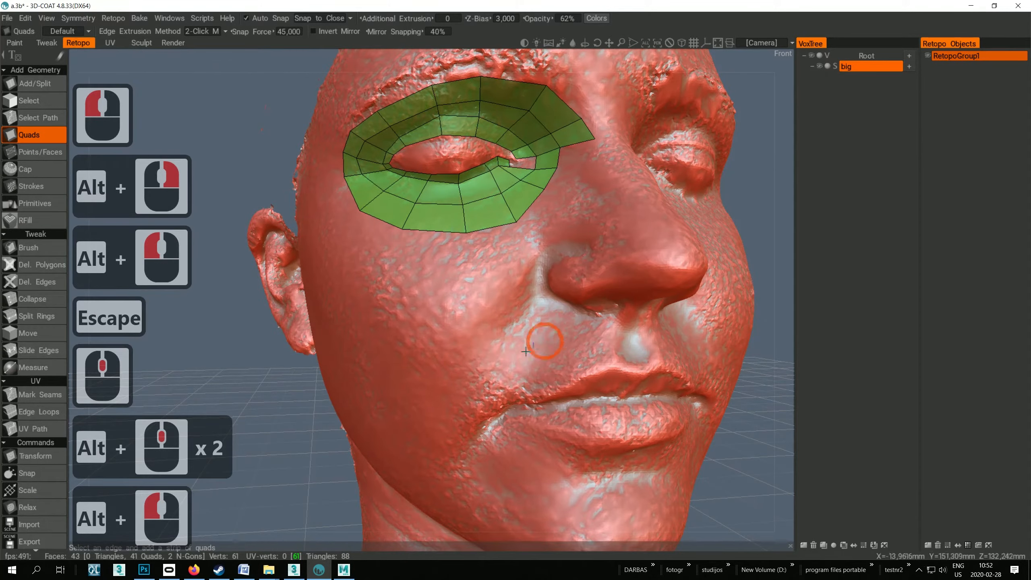
pyautogui.click(43, 189)
pyautogui.keyDown('alt'); pyautogui.moveTo(633, 406); pyautogui.dragTo(572, 366, button='middle'); pyautogui.keyUp('alt')
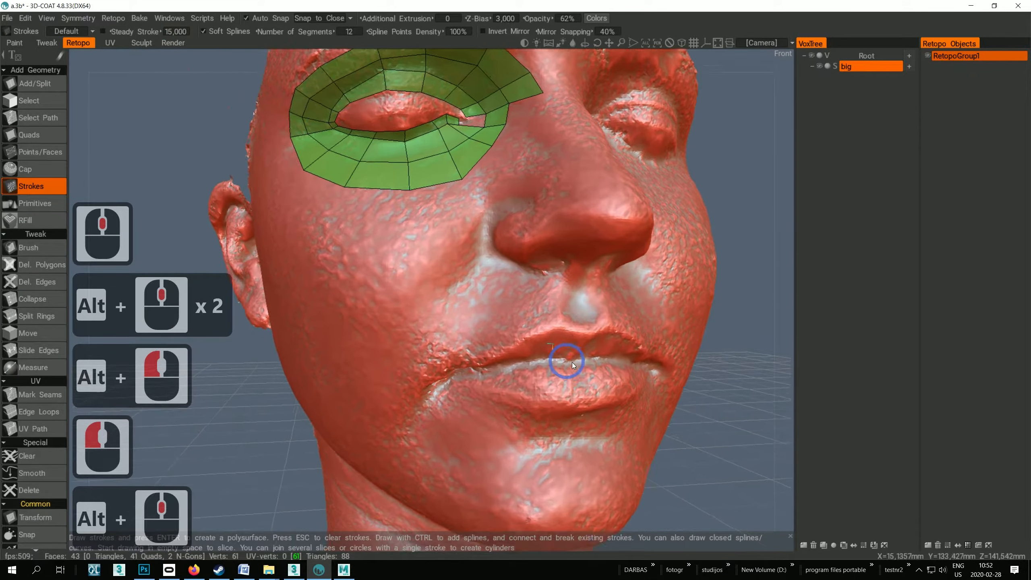
pyautogui.keyDown('alt'); pyautogui.moveTo(571, 366); pyautogui.dragTo(595, 369, button='right'); pyautogui.keyUp('alt')
pyautogui.keyDown('alt'); pyautogui.moveTo(600, 364); pyautogui.dragTo(545, 308, button='middle'); pyautogui.keyUp('alt')
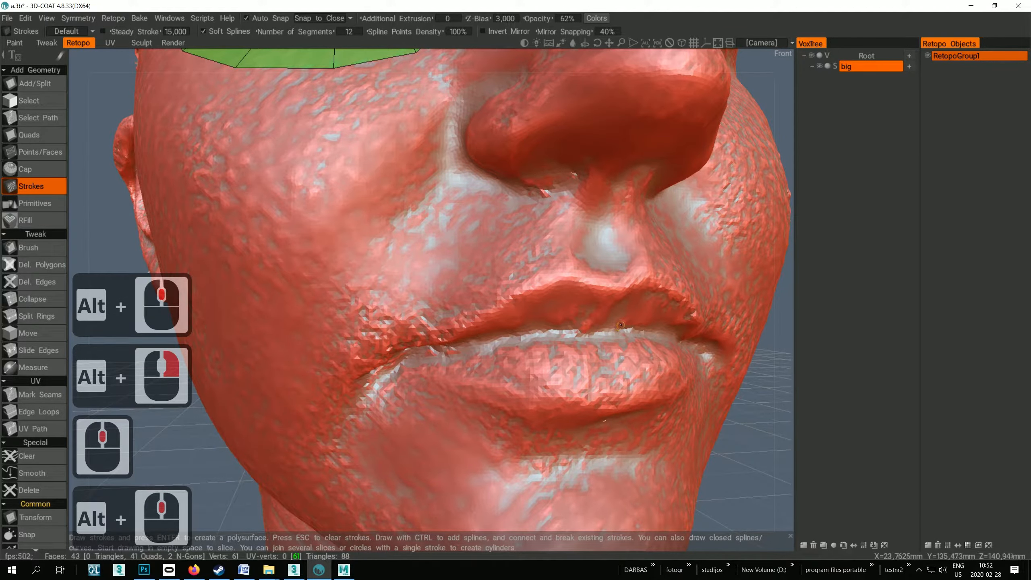
pyautogui.moveTo(581, 325); pyautogui.dragTo(437, 349)
pyautogui.moveTo(447, 408)
pyautogui.keyDown('alt'); pyautogui.mouseDown()
pyautogui.moveTo(418, 375)
pyautogui.moveTo(460, 365)
pyautogui.moveTo(458, 378)
pyautogui.moveTo(413, 378)
pyautogui.mouseUp(); pyautogui.keyUp('alt')
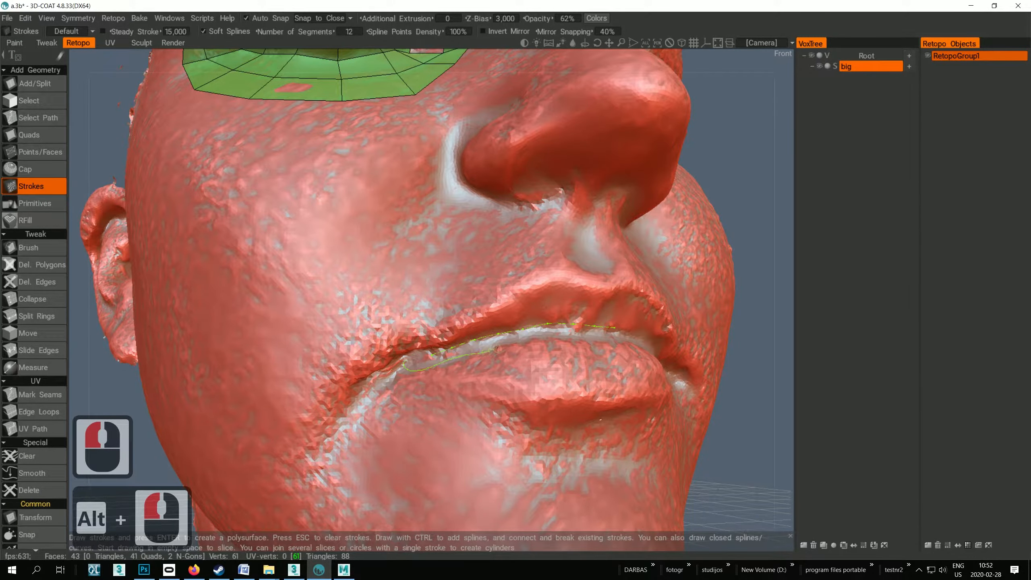
pyautogui.moveTo(590, 337); pyautogui.dragTo(609, 341)
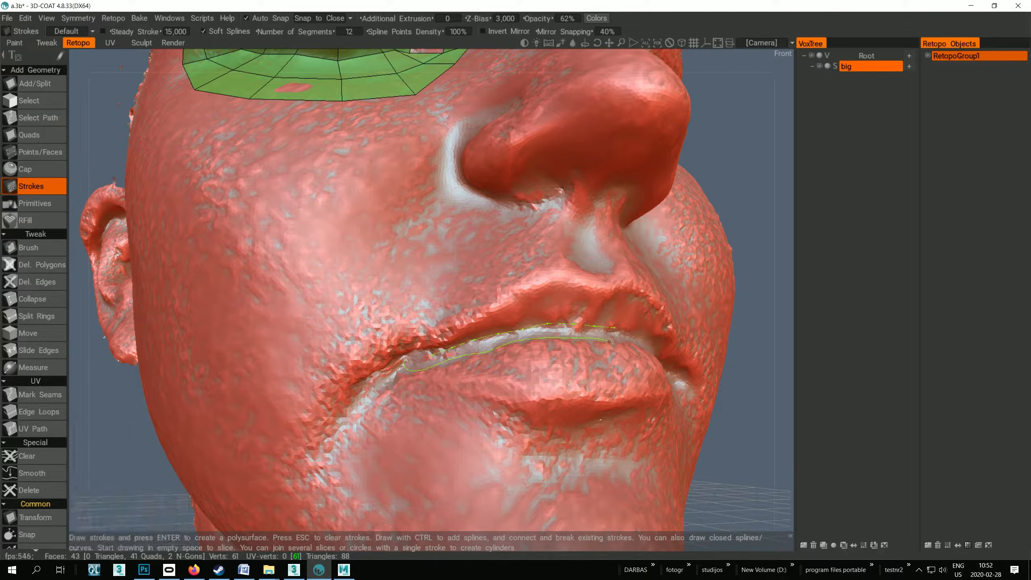
# Step: Draw a guide stroke along the outer border of both lips around the mouth corner and refine it at the corner
pyautogui.moveTo(416, 355)
pyautogui.mouseDown()
pyautogui.moveTo(407, 369)
pyautogui.moveTo(464, 387)
pyautogui.moveTo(412, 396)
pyautogui.moveTo(430, 390)
pyautogui.moveTo(409, 375)
pyautogui.moveTo(437, 390)
pyautogui.moveTo(442, 353)
pyautogui.moveTo(464, 383)
pyautogui.moveTo(440, 445)
pyautogui.moveTo(370, 431)
pyautogui.moveTo(450, 422)
pyautogui.mouseUp()
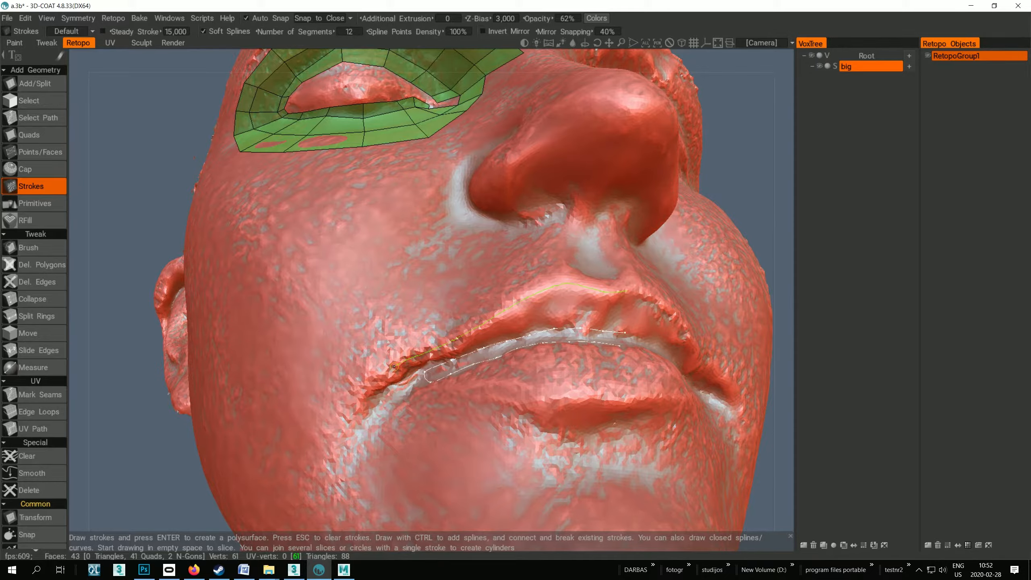
pyautogui.keyDown('alt'); pyautogui.moveTo(394, 367); pyautogui.dragTo(404, 402); pyautogui.keyUp('alt')
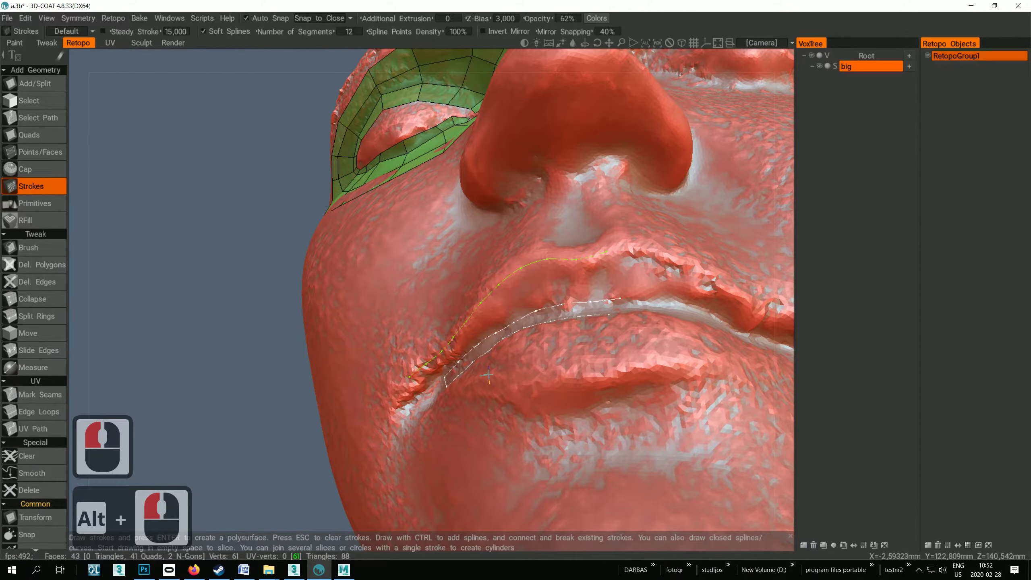
pyautogui.keyDown('alt'); pyautogui.moveTo(488, 374); pyautogui.dragTo(539, 410); pyautogui.keyUp('alt')
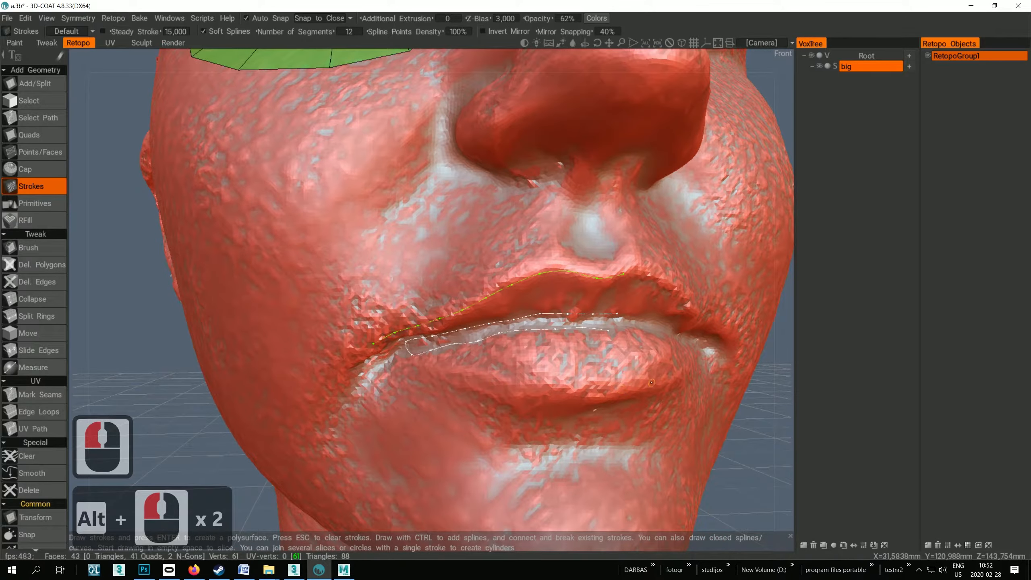
pyautogui.moveTo(651, 382); pyautogui.dragTo(632, 385)
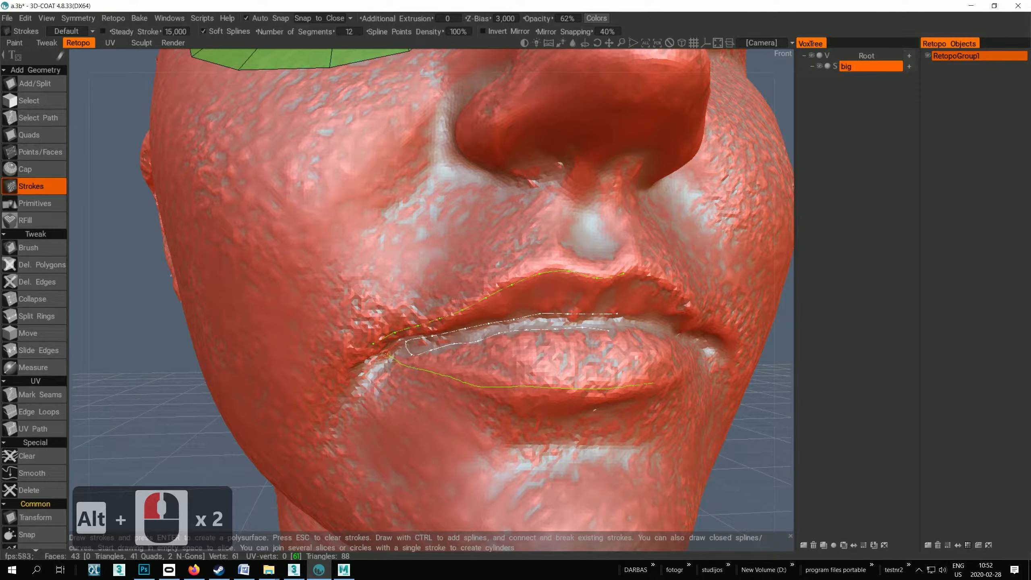
pyautogui.moveTo(373, 344)
pyautogui.mouseDown()
pyautogui.moveTo(337, 343)
pyautogui.moveTo(378, 344)
pyautogui.moveTo(402, 371)
pyautogui.moveTo(499, 377)
pyautogui.moveTo(487, 375)
pyautogui.mouseUp()
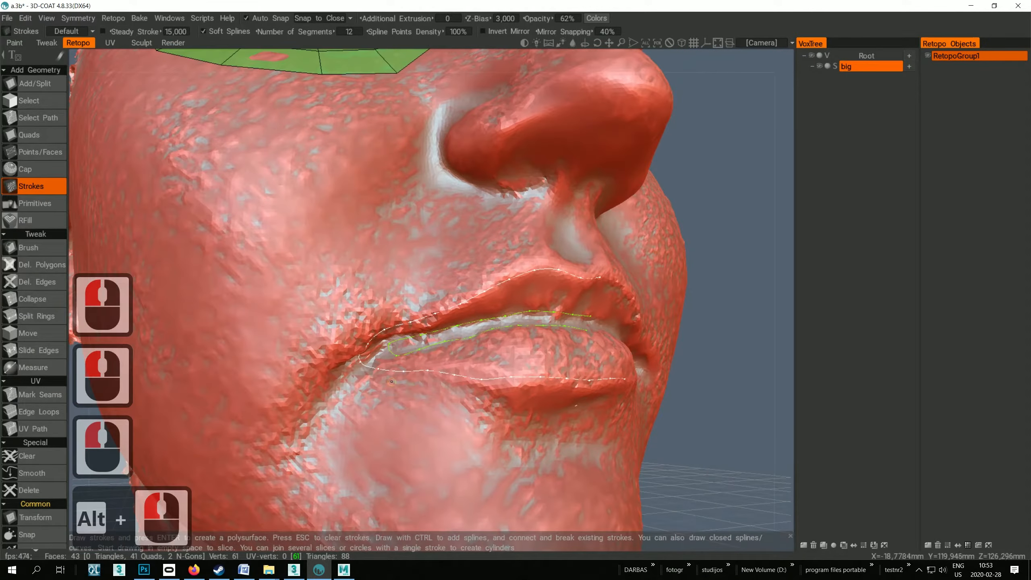
pyautogui.moveTo(379, 369)
pyautogui.mouseDown()
pyautogui.moveTo(379, 384)
pyautogui.moveTo(366, 380)
pyautogui.mouseUp()
pyautogui.moveTo(375, 350); pyautogui.dragTo(389, 333)
# Step: Draw vertical guide strokes from beneath the nose down across the upper and lower lips
pyautogui.moveTo(422, 414)
pyautogui.keyDown('alt'); pyautogui.mouseDown()
pyautogui.moveTo(364, 396)
pyautogui.moveTo(433, 426)
pyautogui.moveTo(423, 438)
pyautogui.mouseUp(); pyautogui.keyUp('alt')
pyautogui.moveTo(595, 151)
pyautogui.mouseDown()
pyautogui.moveTo(580, 207)
pyautogui.moveTo(585, 245)
pyautogui.mouseUp()
pyautogui.moveTo(586, 307); pyautogui.dragTo(604, 390)
# Step: Draw a wide guide stroke from beneath the nose around the mouth corner to the area below the lower lip
pyautogui.keyDown('alt'); pyautogui.moveTo(450, 379); pyautogui.dragTo(602, 212); pyautogui.keyUp('alt')
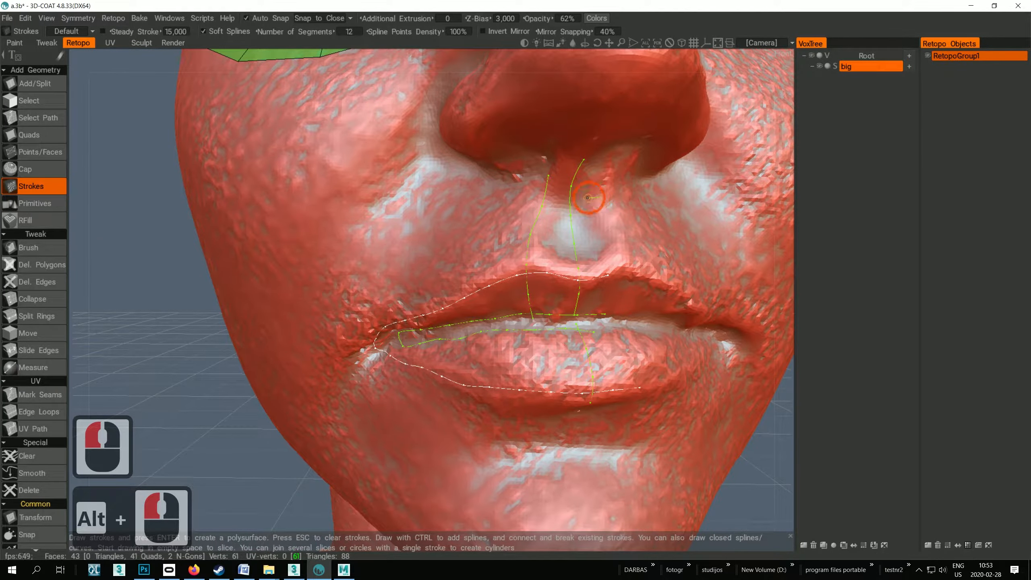
pyautogui.moveTo(604, 196); pyautogui.dragTo(497, 209)
pyautogui.moveTo(425, 262); pyautogui.dragTo(324, 320)
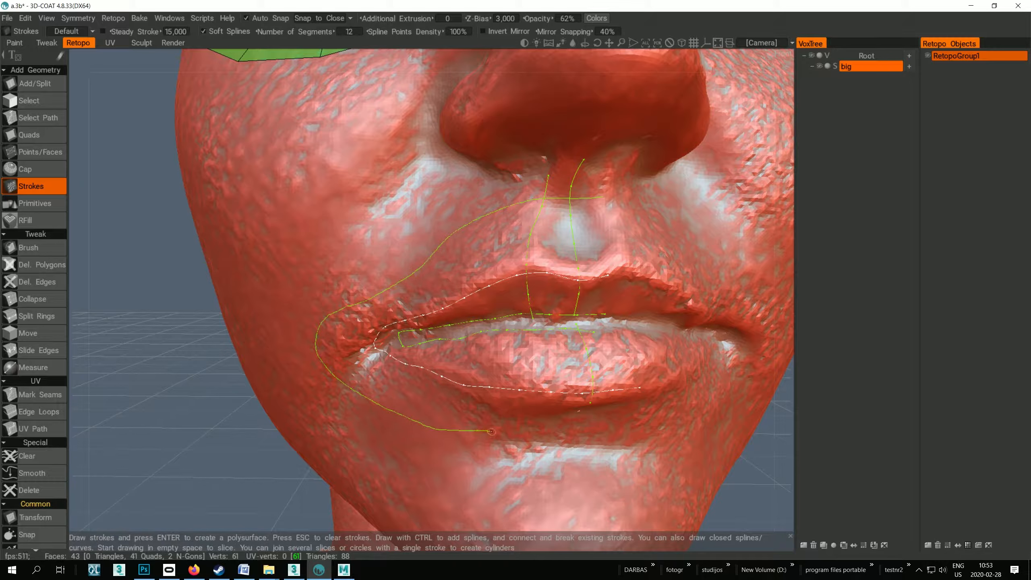
pyautogui.moveTo(499, 431); pyautogui.dragTo(523, 437)
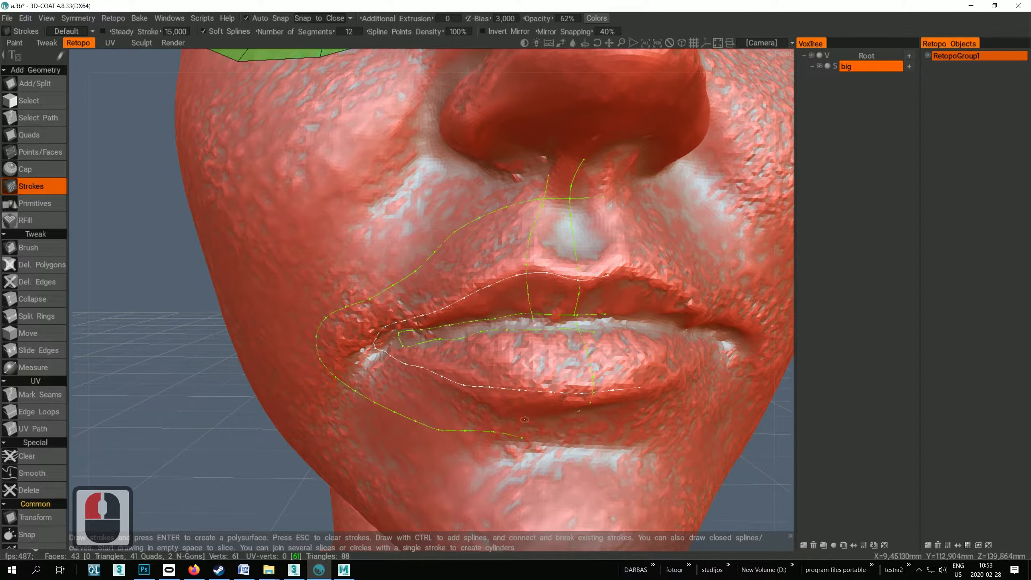
pyautogui.moveTo(508, 381)
pyautogui.keyDown('alt'); pyautogui.mouseDown()
pyautogui.moveTo(514, 361)
pyautogui.moveTo(559, 355)
pyautogui.moveTo(512, 346)
pyautogui.moveTo(562, 346)
pyautogui.moveTo(535, 345)
pyautogui.moveTo(563, 257)
pyautogui.mouseUp(); pyautogui.keyUp('alt')
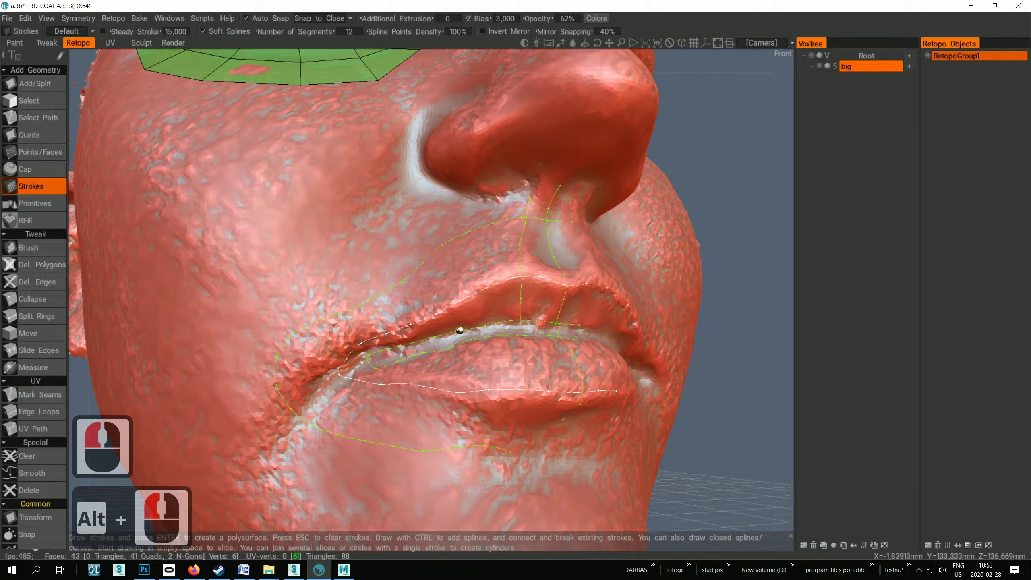
# Step: Draw an inner guide stroke from below the lower lip around the mouth corner and across above the upper lip
pyautogui.keyDown('alt'); pyautogui.moveTo(421, 410); pyautogui.dragTo(428, 406); pyautogui.keyUp('alt')
pyautogui.moveTo(524, 431); pyautogui.dragTo(367, 414)
pyautogui.moveTo(321, 389); pyautogui.dragTo(329, 342)
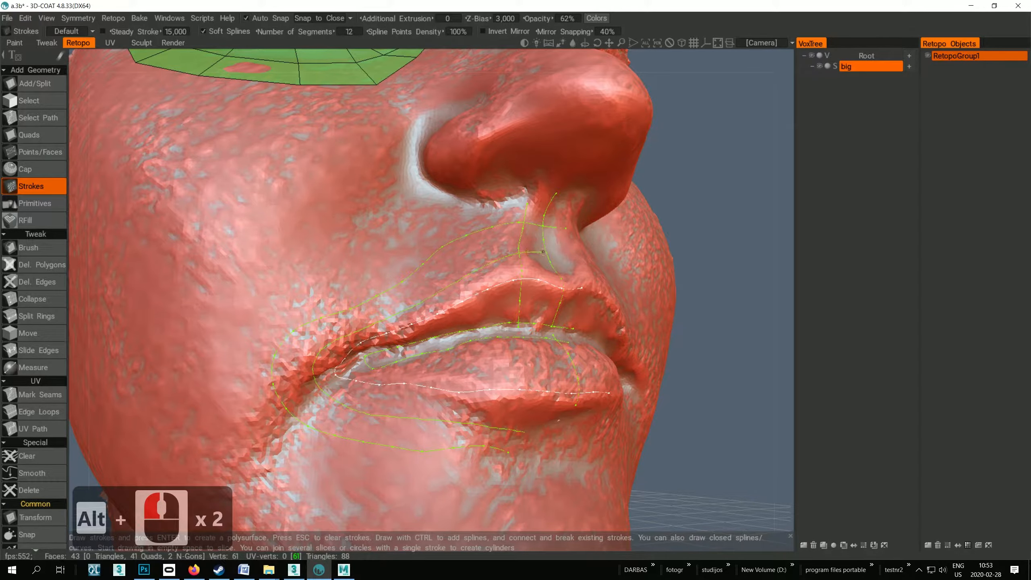
pyautogui.moveTo(543, 252); pyautogui.dragTo(563, 250)
# Step: Draw cross strokes from the area above the upper lip to the mouth opening, fanning outward toward the mouth corner
pyautogui.moveTo(474, 359)
pyautogui.keyDown('alt'); pyautogui.mouseDown()
pyautogui.moveTo(402, 376)
pyautogui.moveTo(426, 344)
pyautogui.mouseUp(); pyautogui.keyUp('alt')
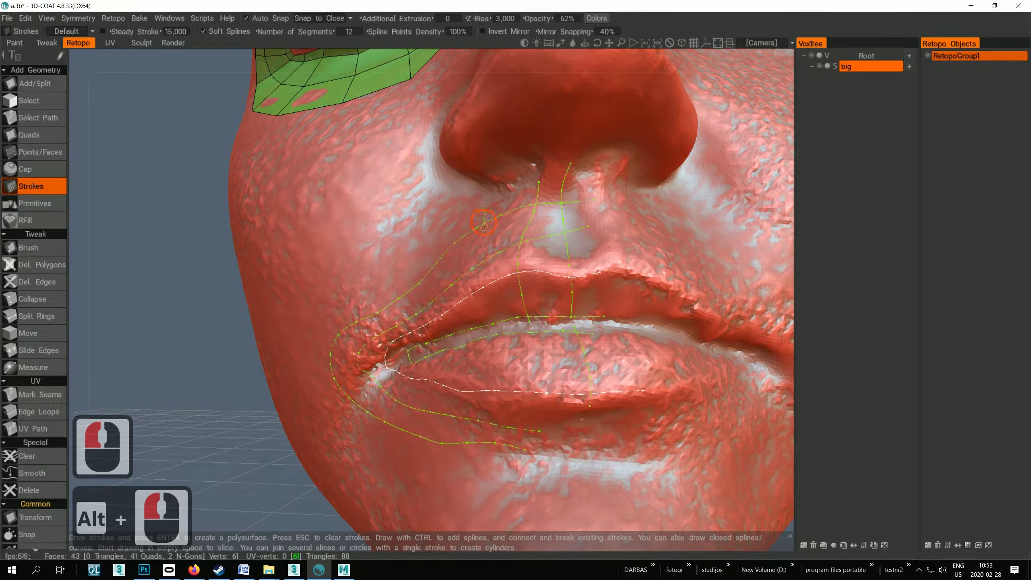
pyautogui.moveTo(484, 226)
pyautogui.mouseDown()
pyautogui.moveTo(493, 327)
pyautogui.moveTo(422, 230)
pyautogui.mouseUp()
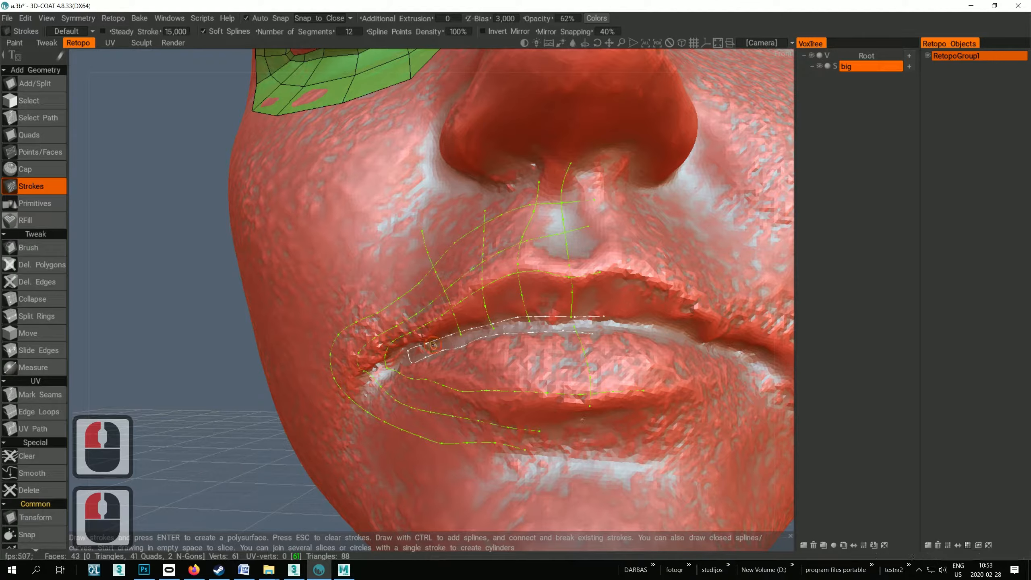
pyautogui.moveTo(369, 264)
pyautogui.mouseDown()
pyautogui.moveTo(414, 348)
pyautogui.moveTo(281, 308)
pyautogui.mouseUp()
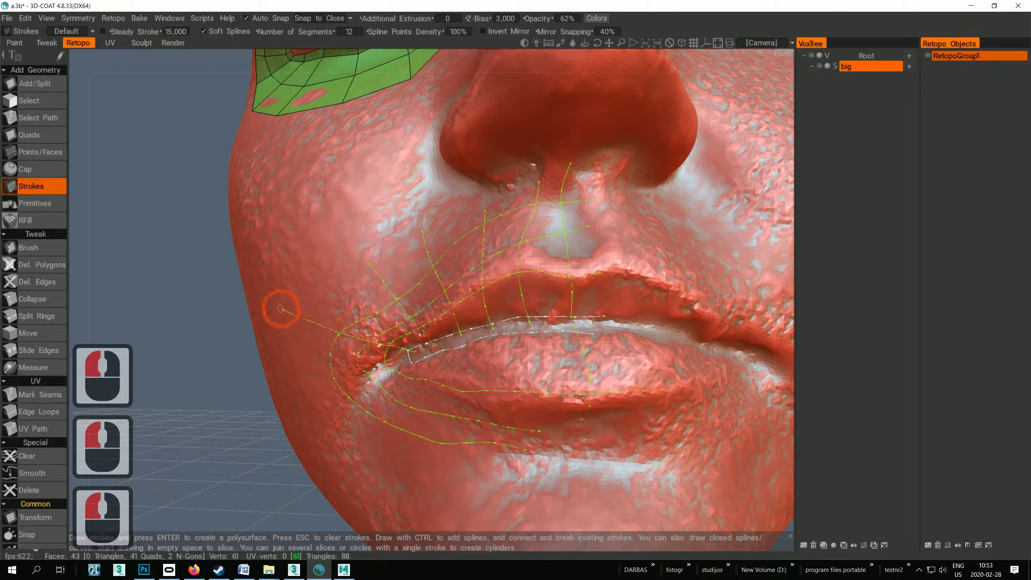
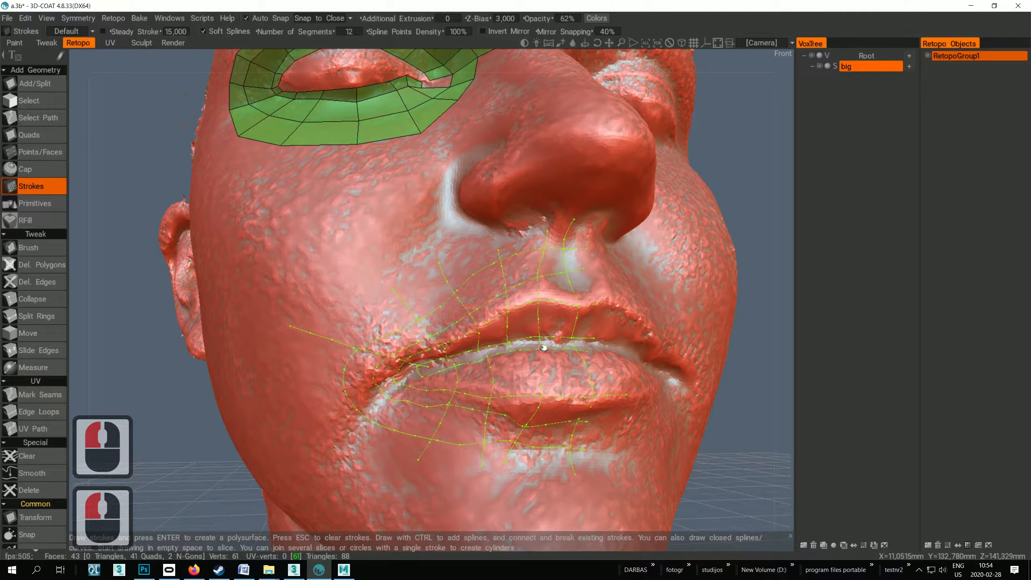
# Step: Draw a cross stroke down over the middle of the lower lip and adjust the stroke along the lip's outer border
pyautogui.moveTo(535, 347)
pyautogui.mouseDown()
pyautogui.moveTo(543, 383)
pyautogui.moveTo(525, 386)
pyautogui.moveTo(570, 379)
pyautogui.moveTo(591, 409)
pyautogui.moveTo(586, 427)
pyautogui.moveTo(522, 445)
pyautogui.moveTo(556, 467)
pyautogui.moveTo(564, 428)
pyautogui.mouseUp()
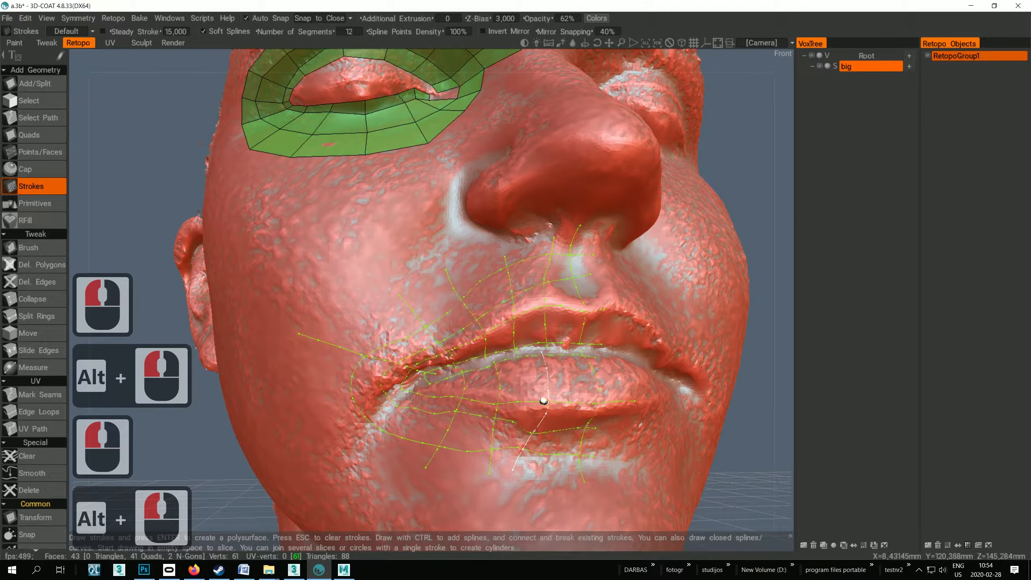
pyautogui.click(560, 406)
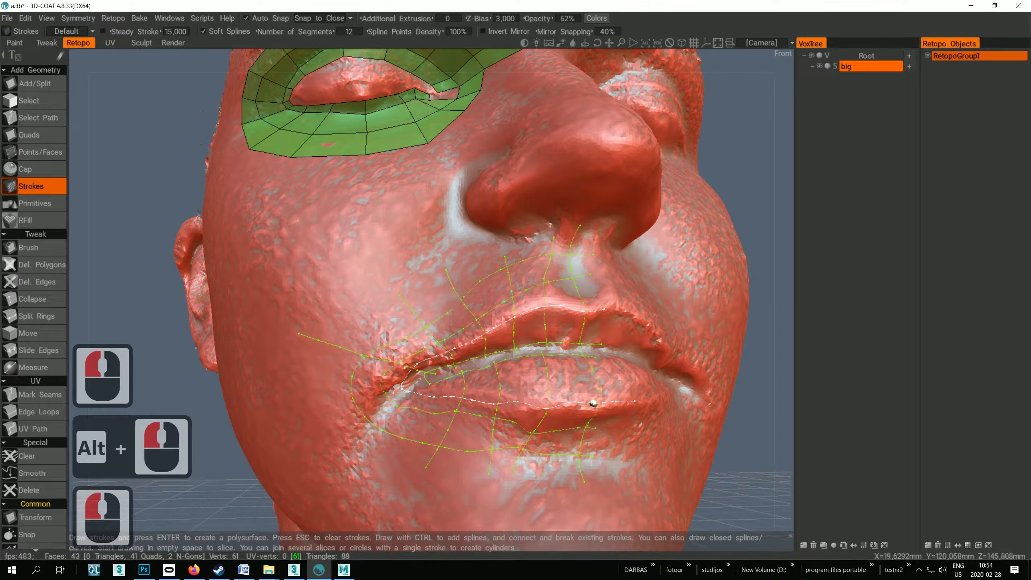
pyautogui.click(589, 409)
pyautogui.click(507, 430)
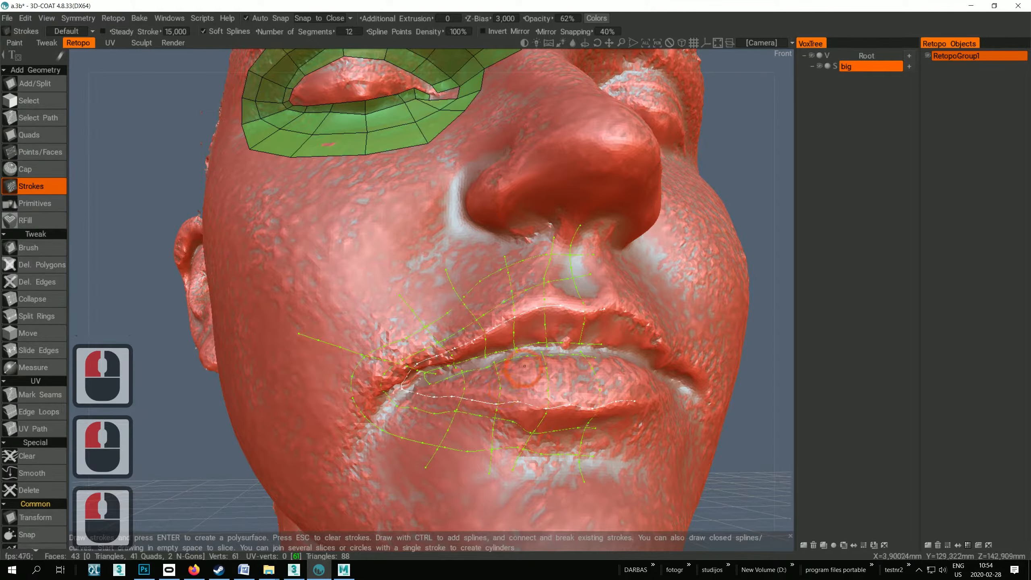
# Step: Extend the cross strokes over the lower lip so they connect the mouth opening with the strokes below the lip
pyautogui.keyDown('alt'); pyautogui.moveTo(507, 369); pyautogui.dragTo(507, 396); pyautogui.keyUp('alt')
pyautogui.keyDown('alt'); pyautogui.moveTo(507, 395); pyautogui.dragTo(505, 406); pyautogui.keyUp('alt')
pyautogui.moveTo(497, 390)
pyautogui.mouseDown()
pyautogui.moveTo(510, 391)
pyautogui.moveTo(504, 429)
pyautogui.mouseUp()
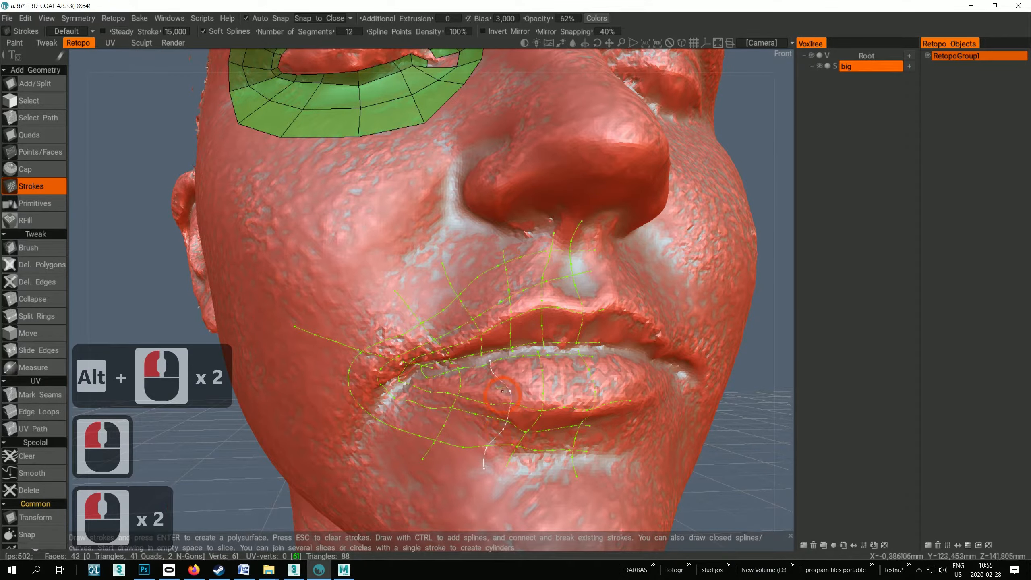
pyautogui.moveTo(493, 373)
pyautogui.mouseDown()
pyautogui.moveTo(511, 373)
pyautogui.moveTo(502, 356)
pyautogui.moveTo(478, 384)
pyautogui.moveTo(516, 390)
pyautogui.mouseUp()
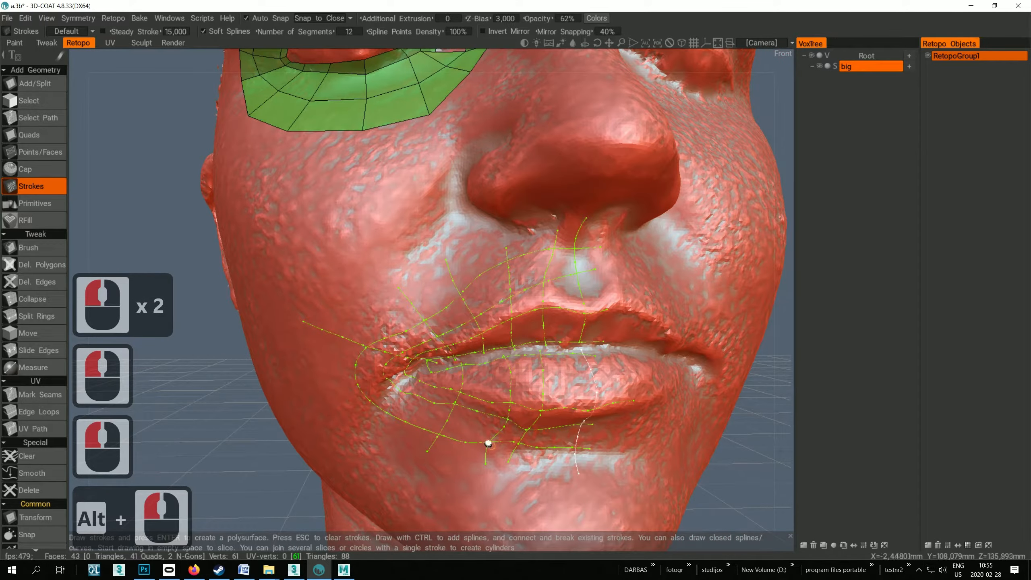
# Step: Draw the remaining cross strokes around the mouth corner and generate the mouth polygons from the stroke network
pyautogui.keyDown('alt'); pyautogui.moveTo(496, 429); pyautogui.dragTo(434, 448); pyautogui.keyUp('alt')
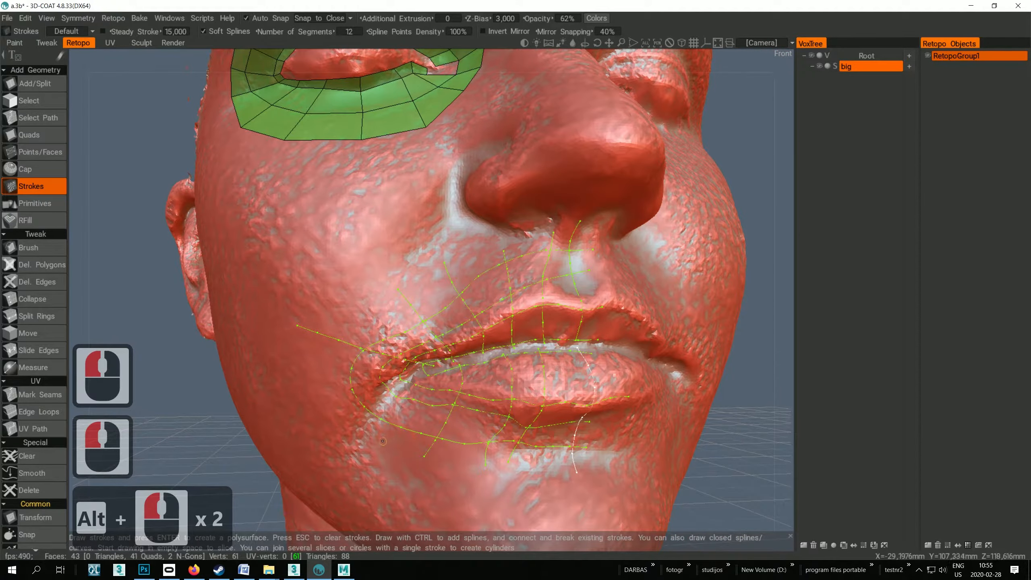
pyautogui.click(444, 370)
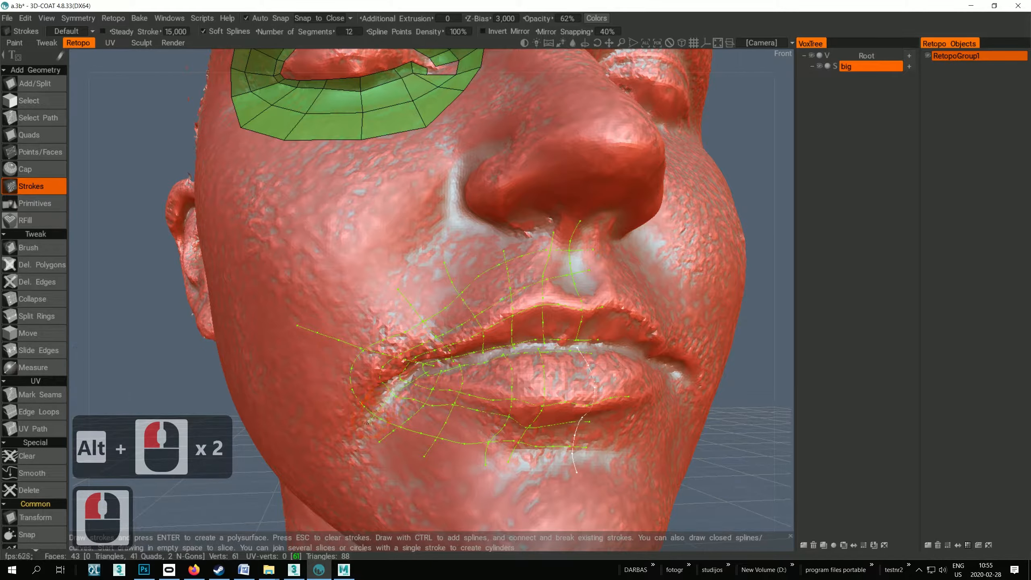
pyautogui.click(333, 381)
pyautogui.moveTo(337, 395); pyautogui.dragTo(427, 368)
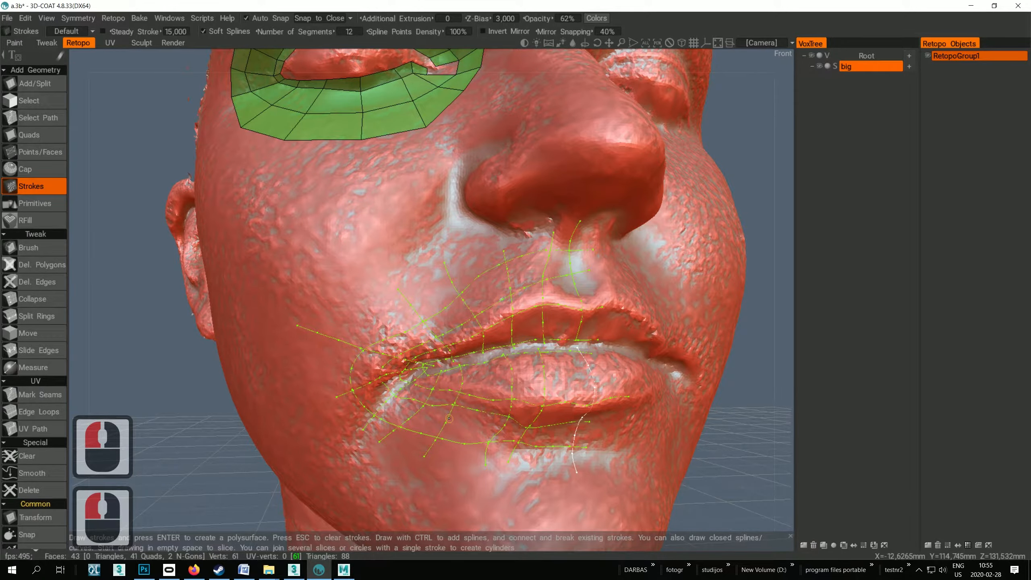
pyautogui.press('Return')
# Step: With the Quads tool, extrude a quad downward from the lower inner edge of the eye loop beside the nose
pyautogui.keyDown('alt'); pyautogui.moveTo(444, 423); pyautogui.dragTo(483, 397); pyautogui.keyUp('alt')
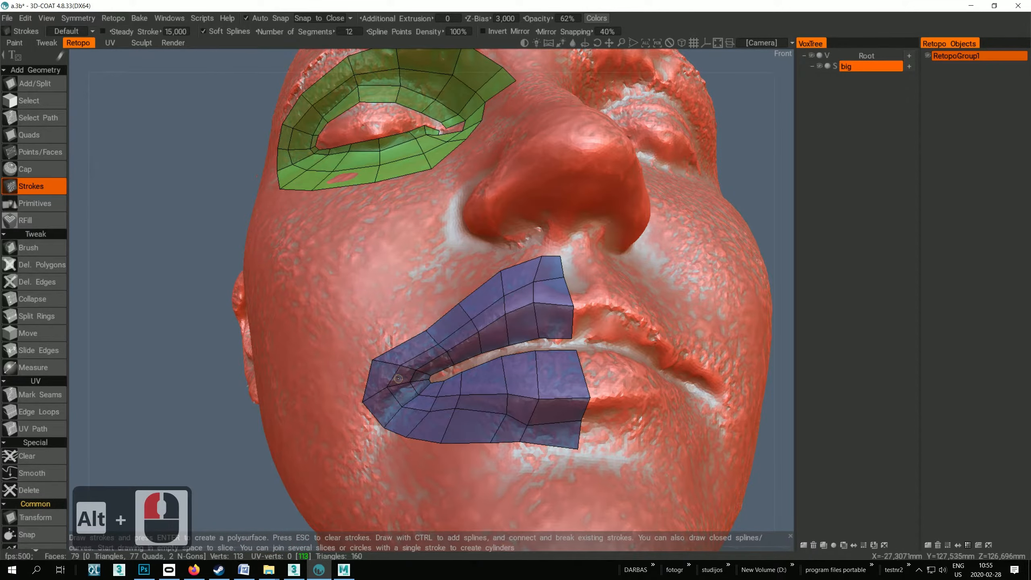
pyautogui.keyDown('alt'); pyautogui.moveTo(398, 378); pyautogui.dragTo(454, 391); pyautogui.keyUp('alt')
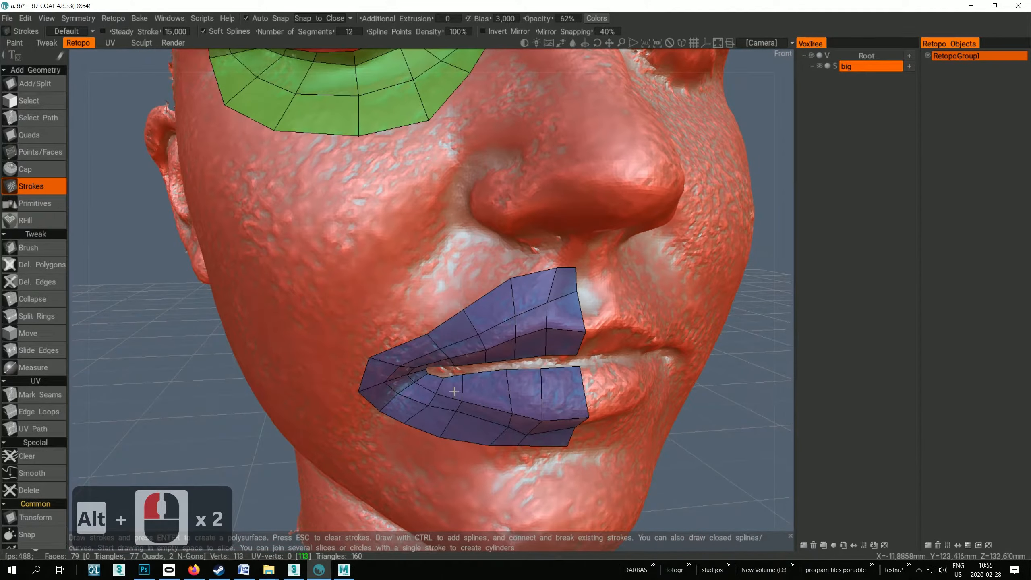
pyautogui.keyDown('alt'); pyautogui.moveTo(454, 391); pyautogui.dragTo(422, 345, button='right'); pyautogui.keyUp('alt')
pyautogui.keyDown('alt'); pyautogui.moveTo(422, 345); pyautogui.dragTo(431, 322); pyautogui.keyUp('alt')
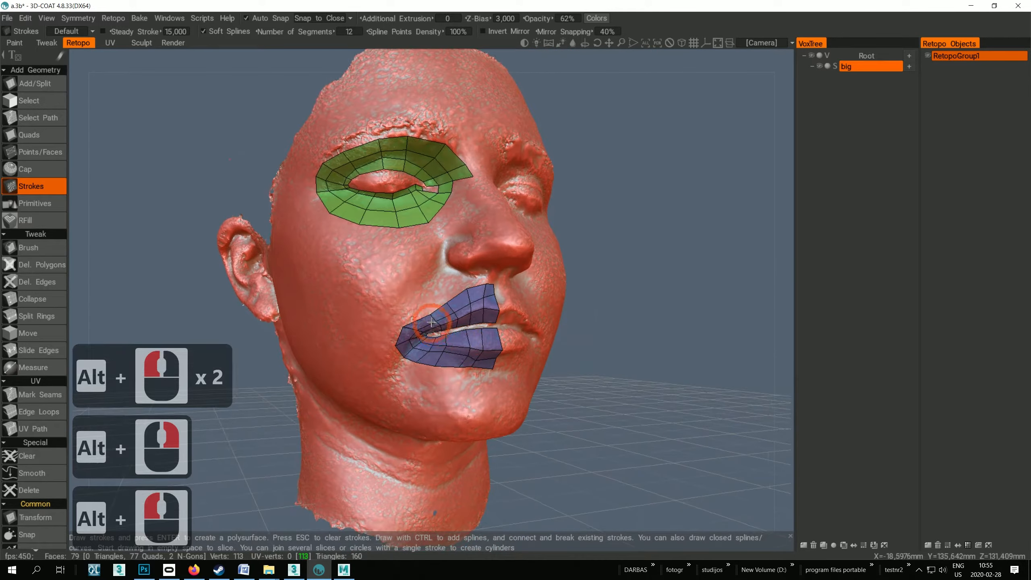
pyautogui.keyDown('alt'); pyautogui.moveTo(431, 322); pyautogui.dragTo(458, 377, button='middle'); pyautogui.keyUp('alt')
pyautogui.keyDown('alt'); pyautogui.moveTo(459, 378); pyautogui.dragTo(496, 391, button='right'); pyautogui.keyUp('alt')
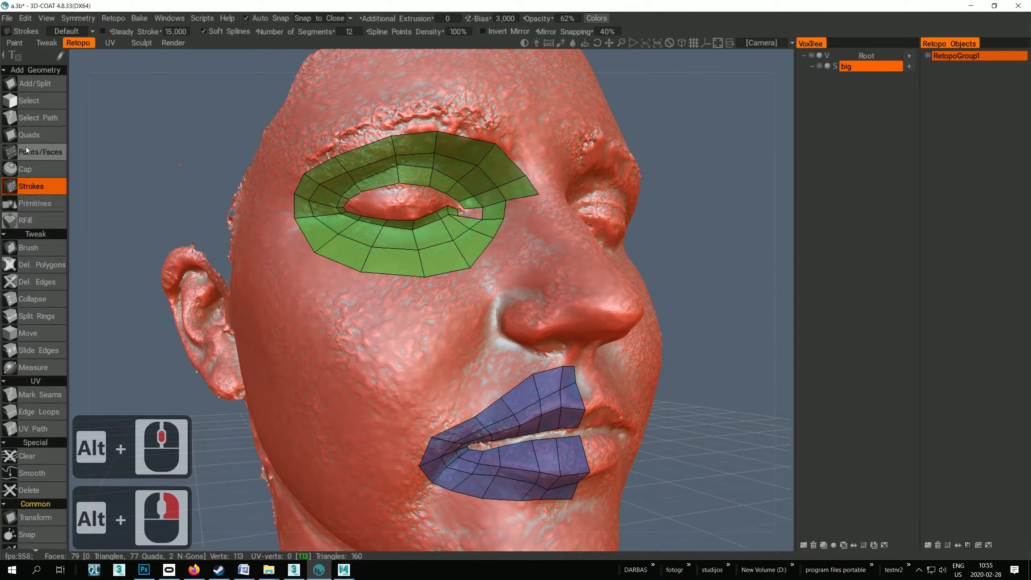
pyautogui.click(31, 131)
pyautogui.moveTo(467, 328)
pyautogui.keyDown('alt'); pyautogui.mouseDown()
pyautogui.moveTo(411, 328)
pyautogui.moveTo(459, 328)
pyautogui.moveTo(445, 300)
pyautogui.mouseUp(); pyautogui.keyUp('alt')
pyautogui.click(447, 280)
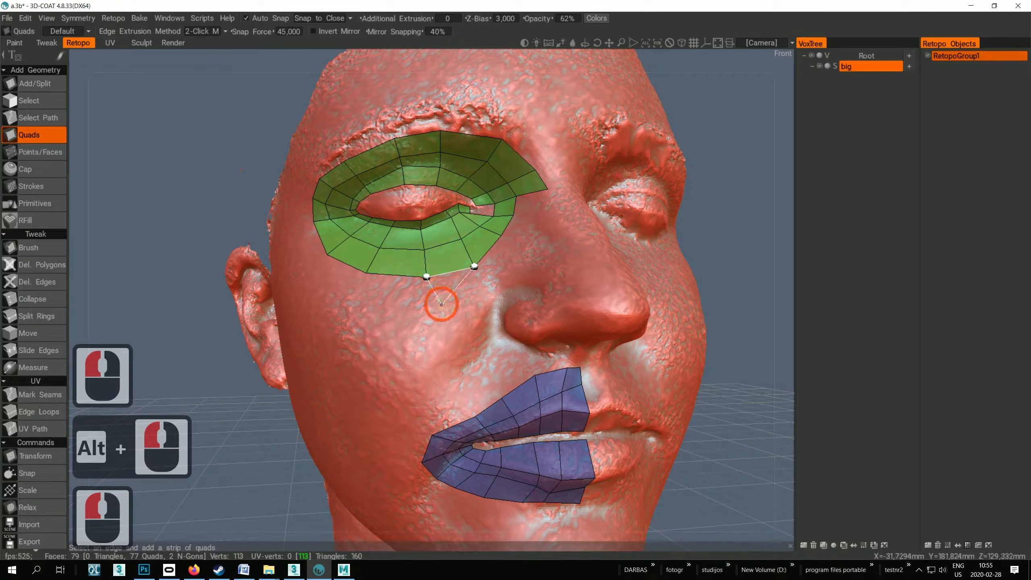
pyautogui.click(435, 312)
pyautogui.click(491, 297)
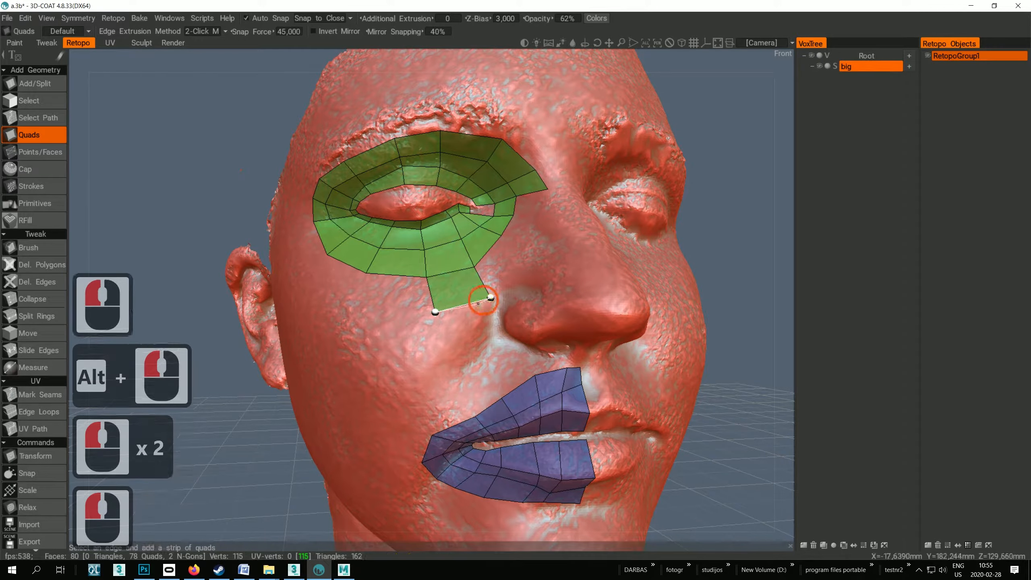
# Step: Extend the strip by two more quads down along the side of the nostril
pyautogui.click(443, 347)
pyautogui.click(495, 321)
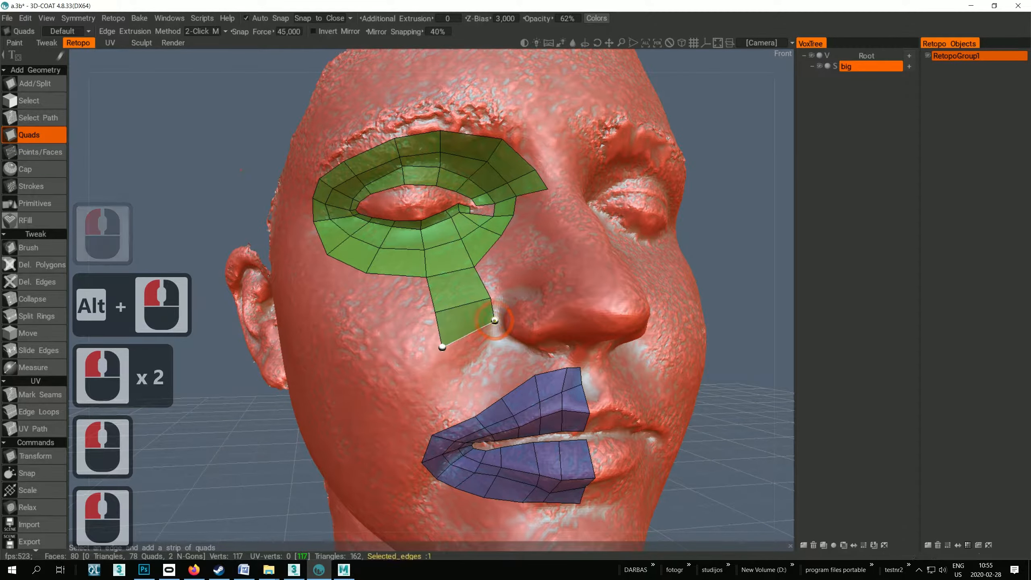
pyautogui.click(457, 370)
pyautogui.click(454, 374)
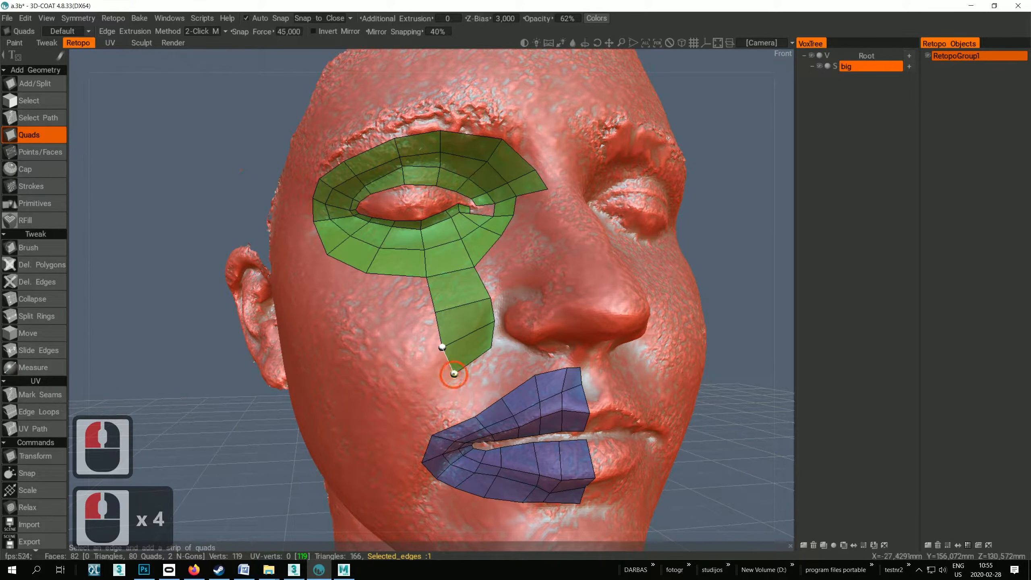
# Step: Continue the quad strip down the cheek and join its end to the outer edge of the upper lip loop
pyautogui.keyDown('alt'); pyautogui.moveTo(453, 373); pyautogui.dragTo(478, 321); pyautogui.keyUp('alt')
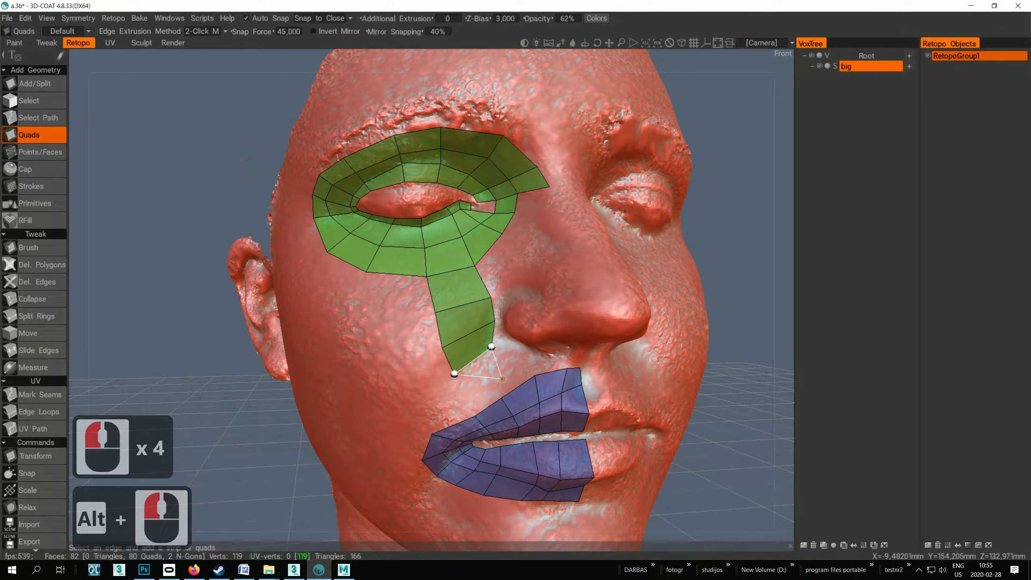
pyautogui.click(495, 381)
pyautogui.click(473, 396)
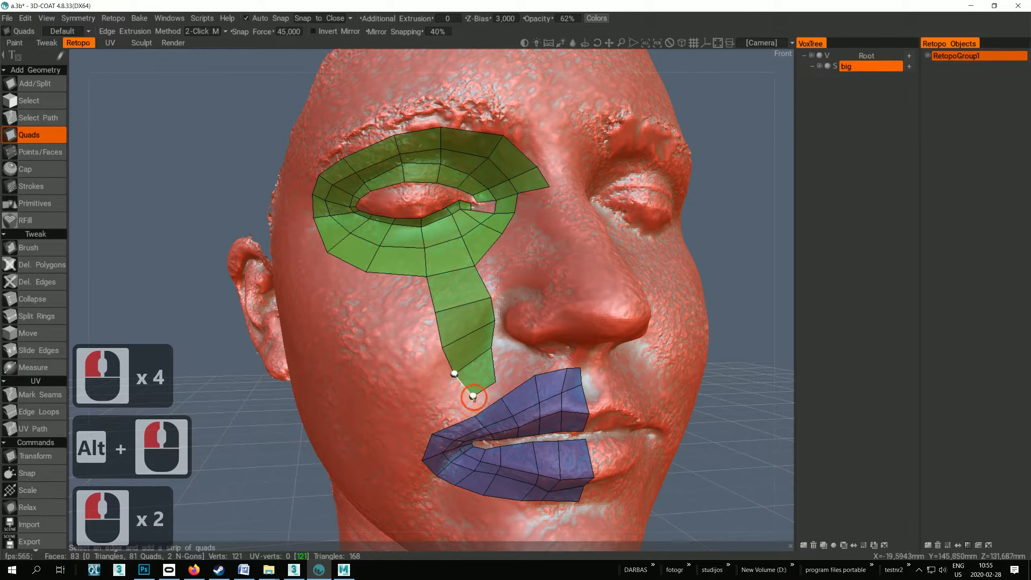
pyautogui.click(475, 417)
pyautogui.click(501, 398)
pyautogui.keyDown('alt'); pyautogui.moveTo(505, 396); pyautogui.dragTo(522, 384); pyautogui.keyUp('alt')
pyautogui.click(536, 387)
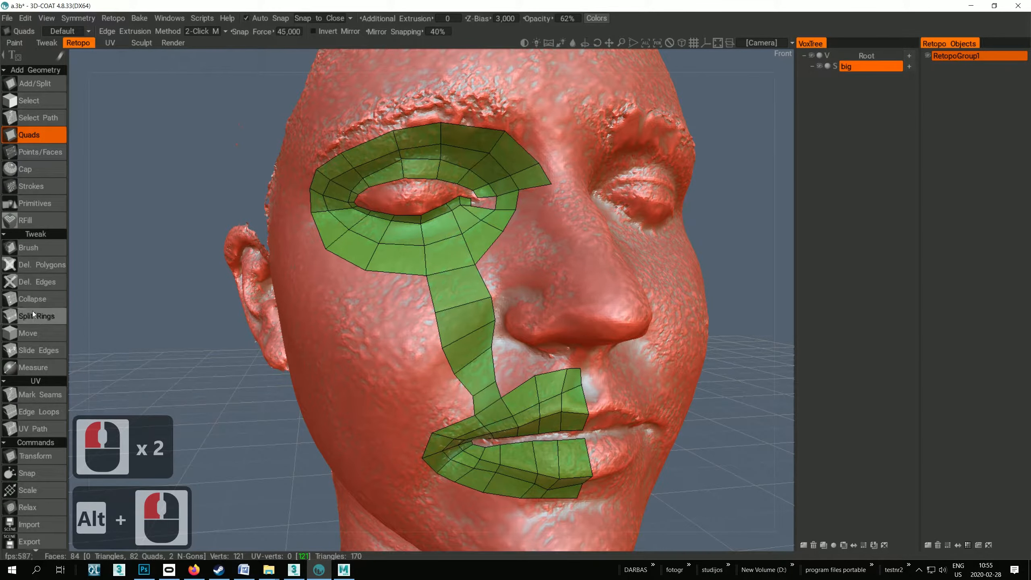
# Step: Move the vertices in the lower part of the cheek strip to even out its junction with the lip loop
pyautogui.click(28, 333)
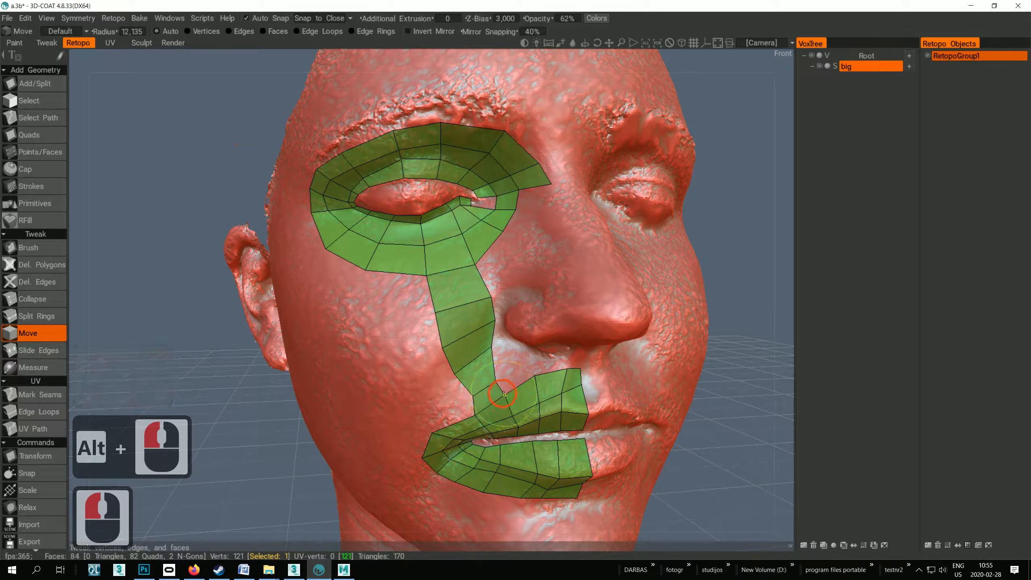
pyautogui.moveTo(503, 393); pyautogui.dragTo(506, 393)
pyautogui.moveTo(492, 383); pyautogui.dragTo(499, 375)
pyautogui.moveTo(486, 351); pyautogui.dragTo(433, 396)
# Step: Add a quad from the outer upper lip edge near the mouth corner, joining it to the side of the cheek strip
pyautogui.moveTo(472, 323)
pyautogui.keyDown('alt'); pyautogui.mouseDown()
pyautogui.moveTo(461, 325)
pyautogui.moveTo(539, 327)
pyautogui.moveTo(455, 320)
pyautogui.mouseUp(); pyautogui.keyUp('alt')
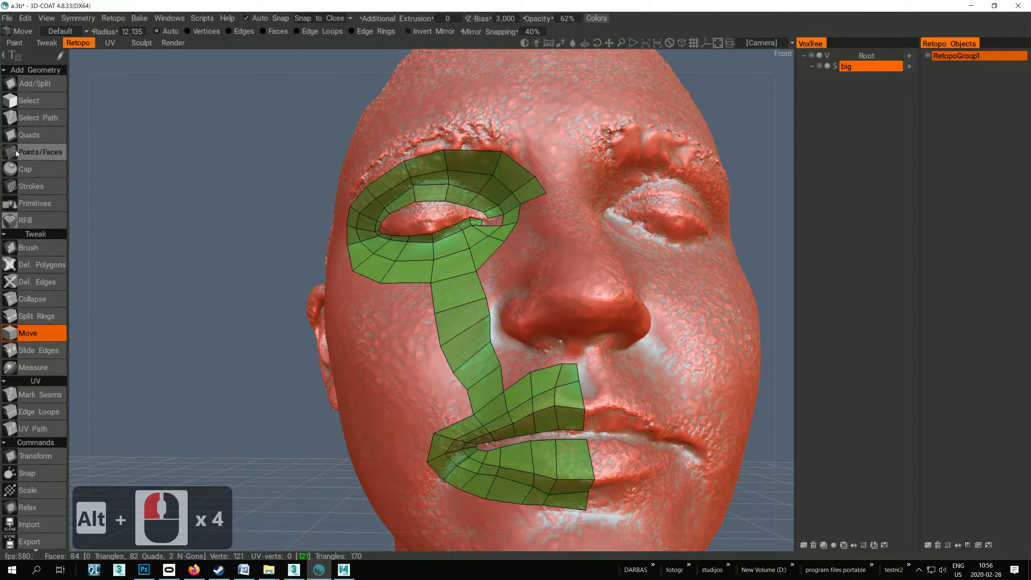
pyautogui.click(39, 129)
pyautogui.click(453, 423)
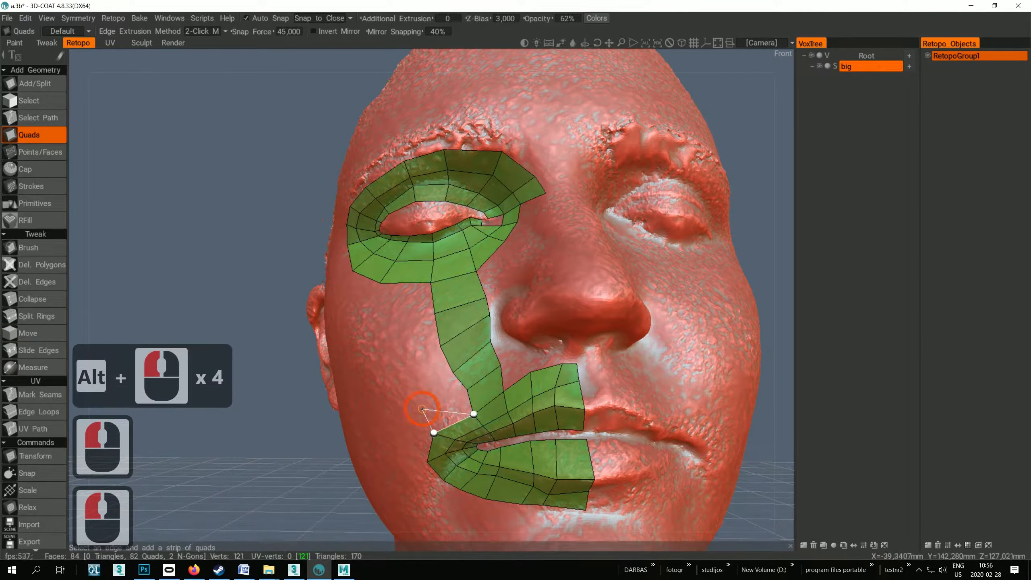
pyautogui.click(428, 415)
pyautogui.click(466, 389)
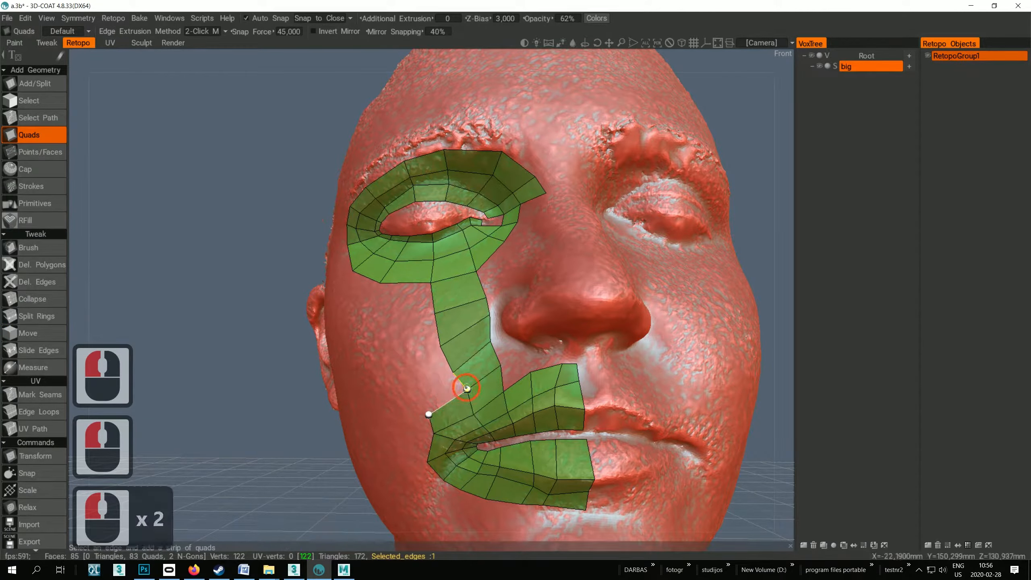
pyautogui.press('Escape')
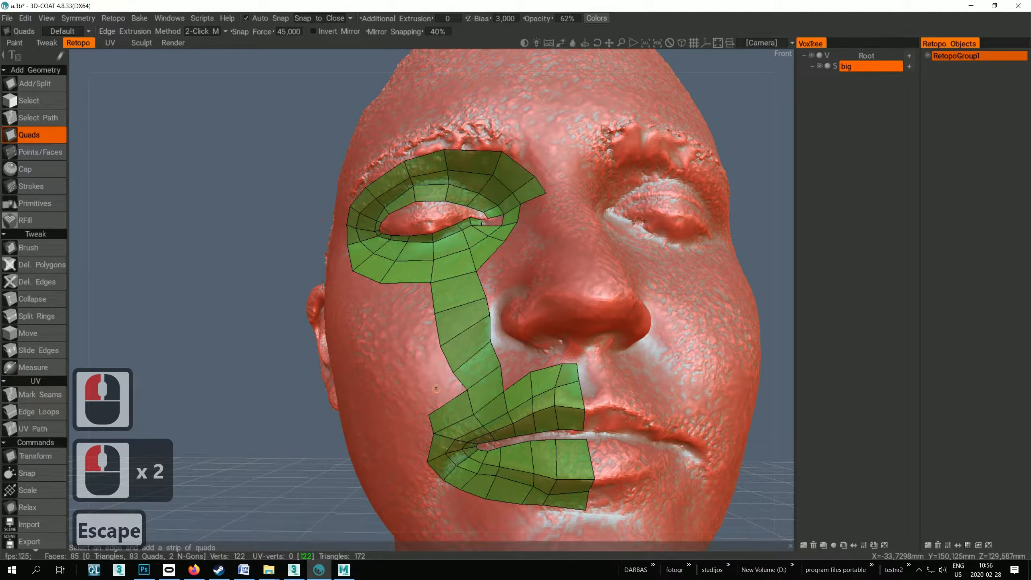
# Step: Save the retopology scene
pyautogui.keyDown('alt'); pyautogui.moveTo(378, 341); pyautogui.dragTo(417, 362); pyautogui.keyUp('alt')
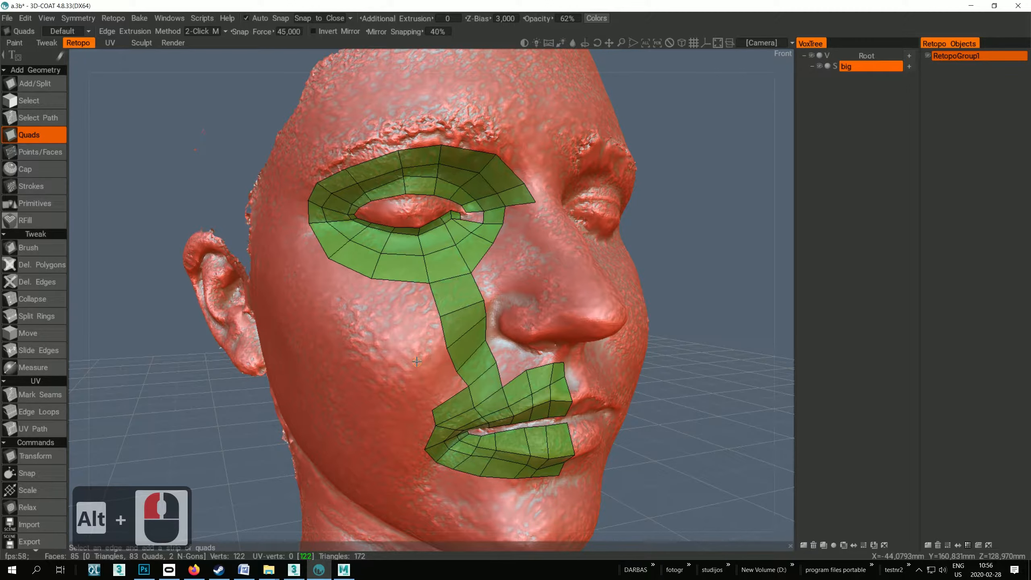
pyautogui.keyDown('alt'); pyautogui.moveTo(424, 365); pyautogui.dragTo(410, 249, button='middle'); pyautogui.keyUp('alt')
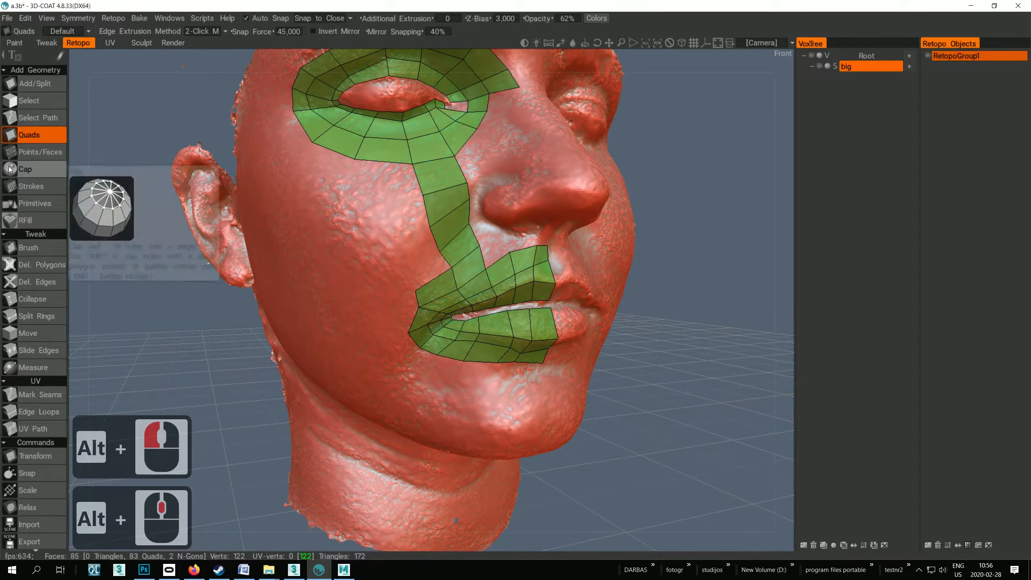
pyautogui.hotkey('ctrl', 's')
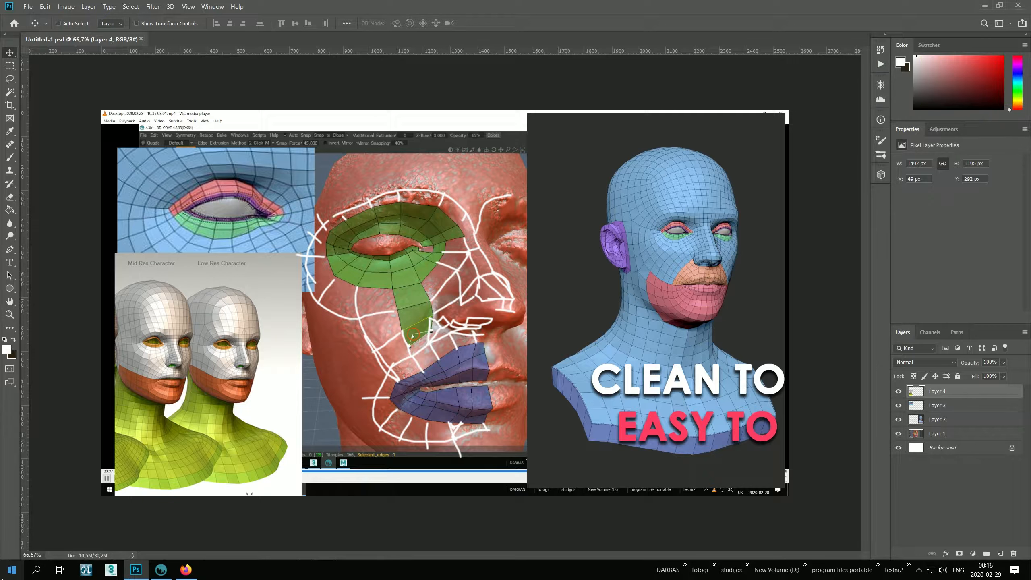
# Step: Switch to 3D-Coat and use the Strokes tool to draw two concentric curves from the chin around the mouth corner onto the cheek
pyautogui.click(161, 569)
pyautogui.click(28, 187)
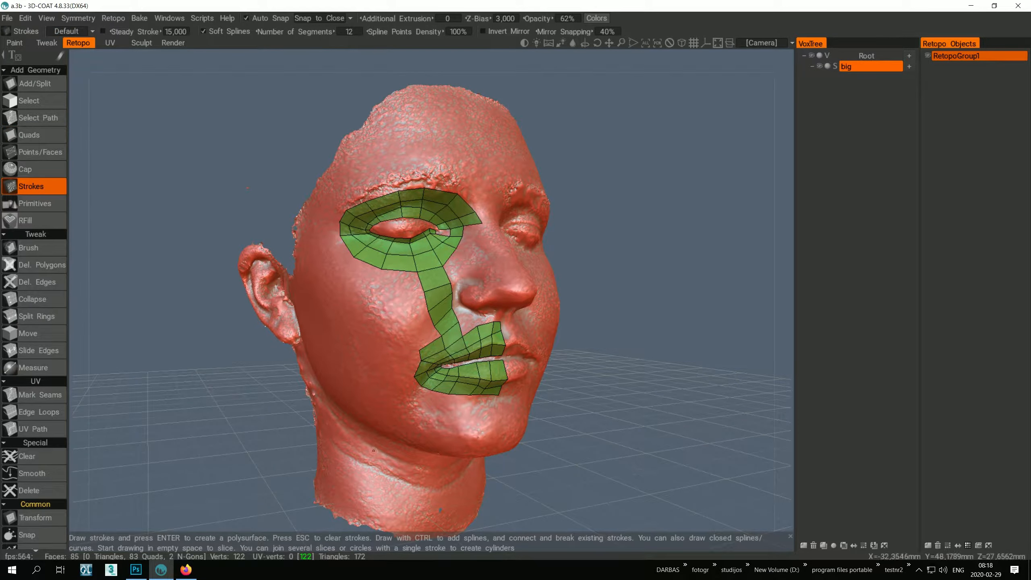
pyautogui.keyDown('alt'); pyautogui.moveTo(400, 409); pyautogui.dragTo(397, 407); pyautogui.keyUp('alt')
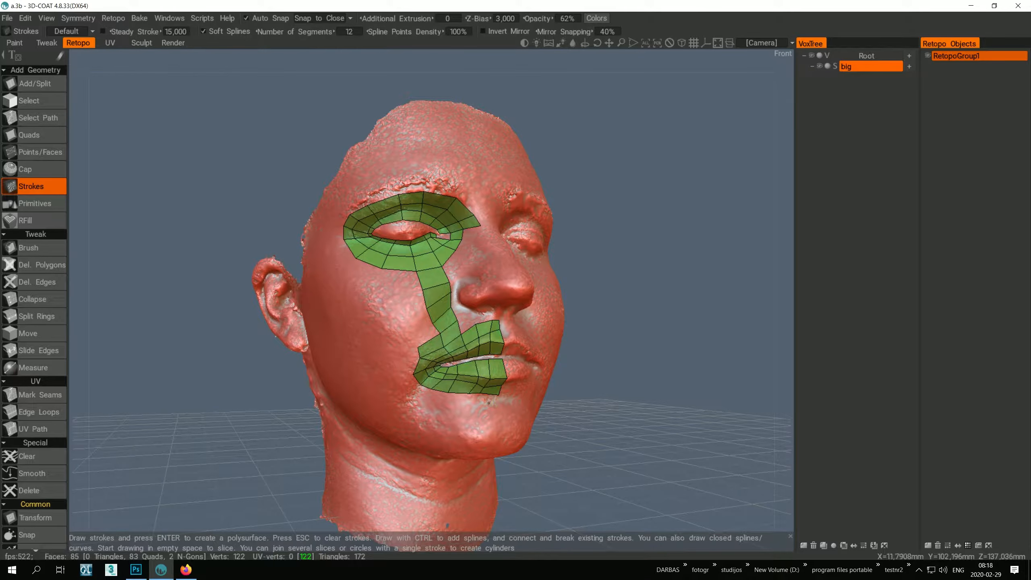
pyautogui.moveTo(499, 434); pyautogui.dragTo(499, 435)
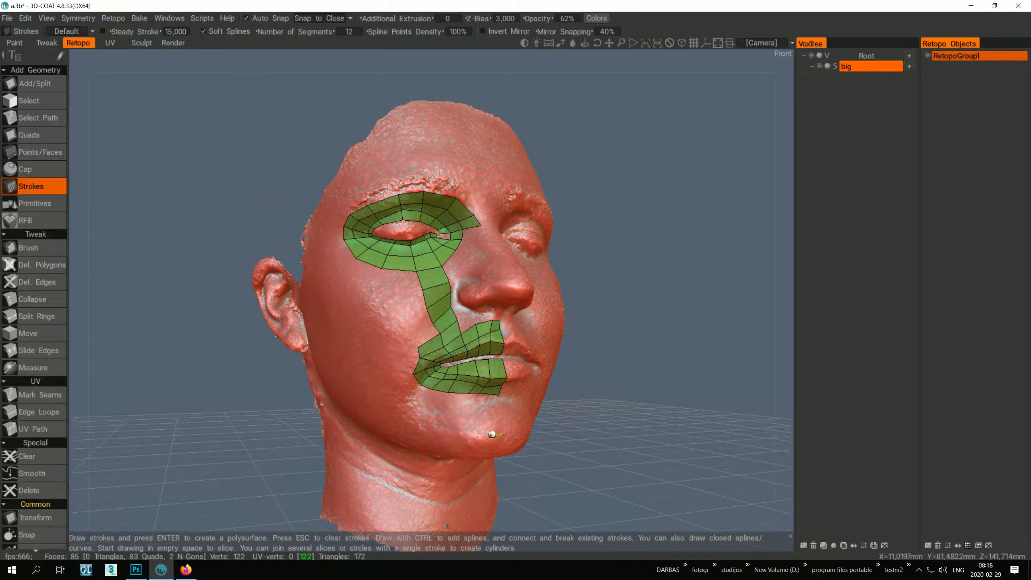
pyautogui.click(136, 569)
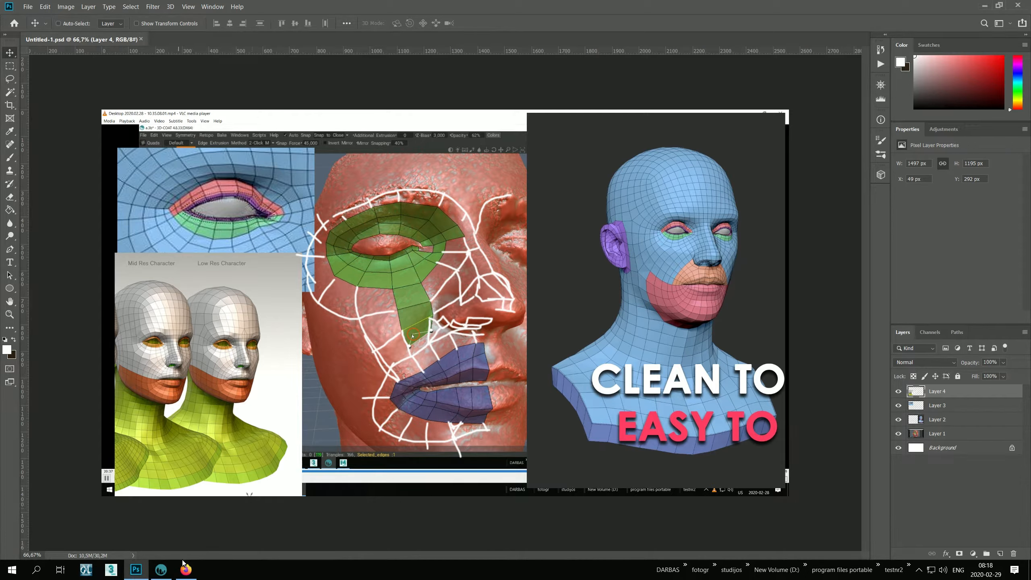
pyautogui.click(161, 570)
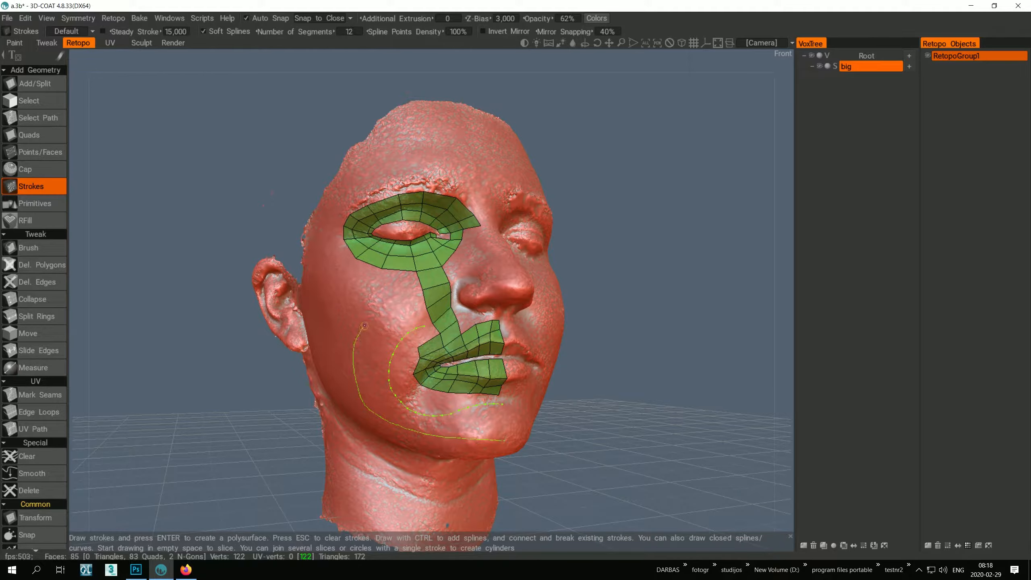
pyautogui.moveTo(365, 325); pyautogui.dragTo(373, 318)
pyautogui.moveTo(426, 418)
pyautogui.keyDown('alt'); pyautogui.mouseDown()
pyautogui.moveTo(375, 396)
pyautogui.moveTo(432, 406)
pyautogui.mouseUp(); pyautogui.keyUp('alt')
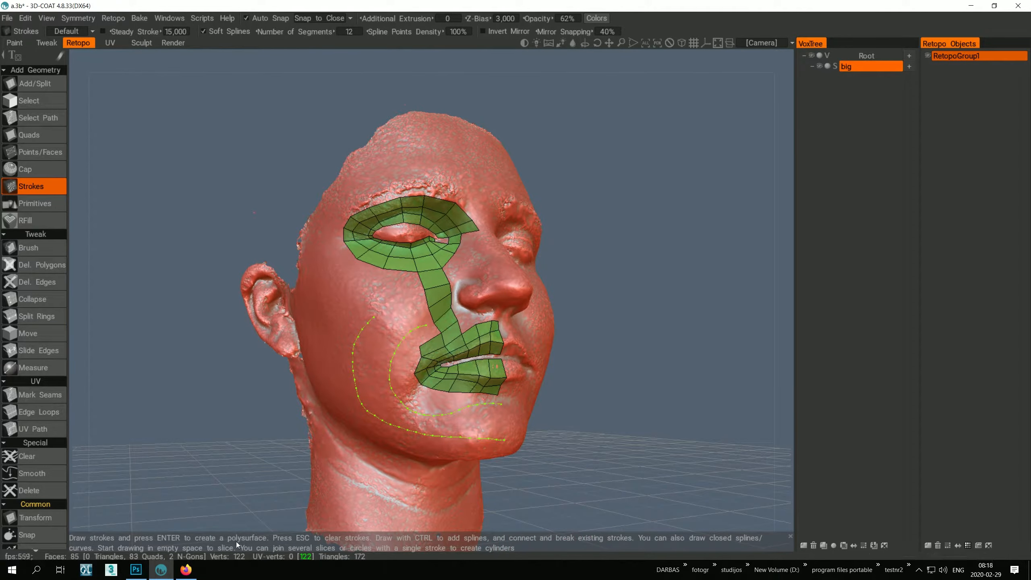
# Step: Check the Photoshop topology reference, return to 3D-Coat, and draw one stroke along the jaw to the temple and one around the eye loop
pyautogui.click(137, 570)
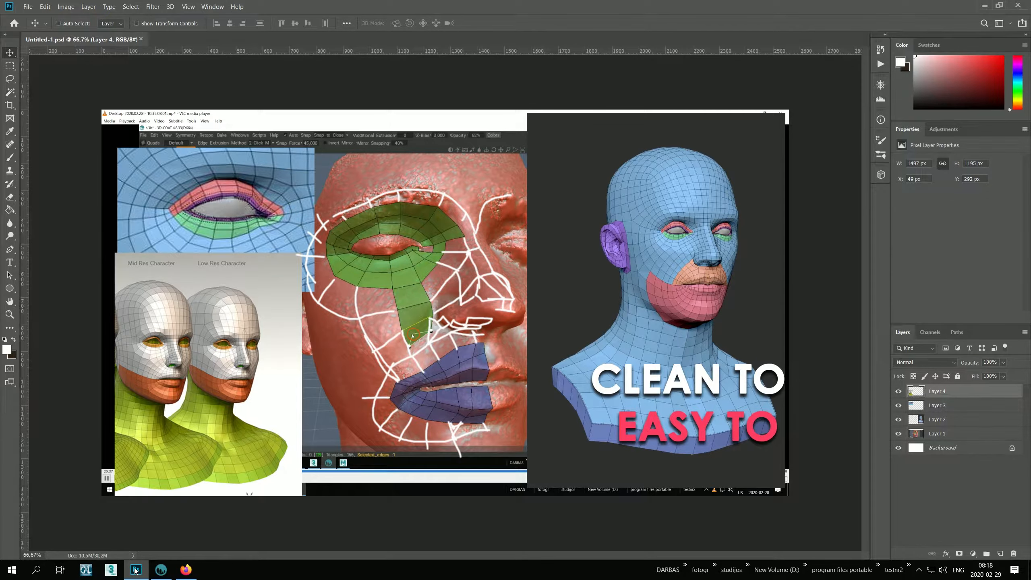
pyautogui.click(137, 570)
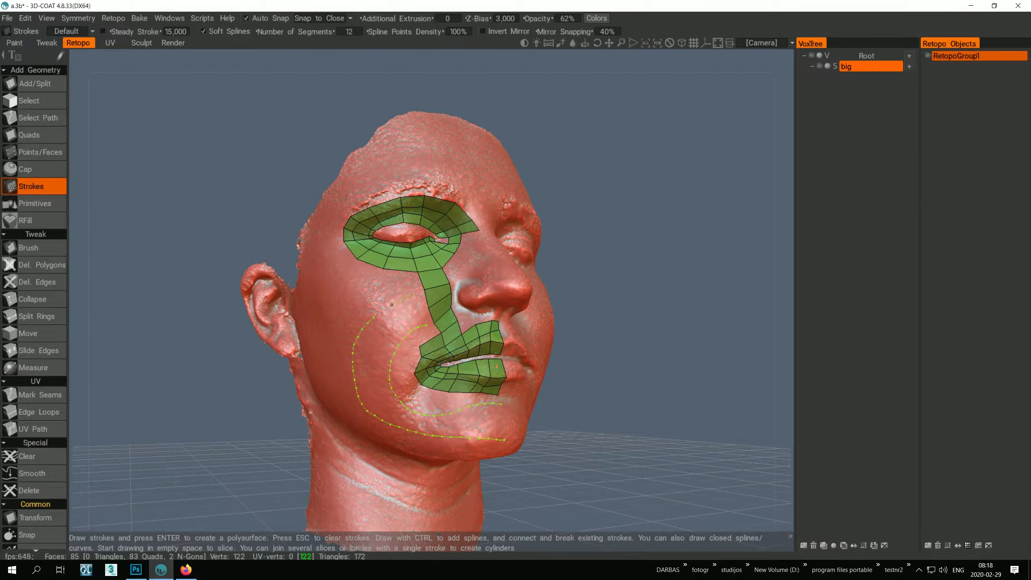
pyautogui.keyDown('alt'); pyautogui.moveTo(373, 315); pyautogui.dragTo(345, 310); pyautogui.keyUp('alt')
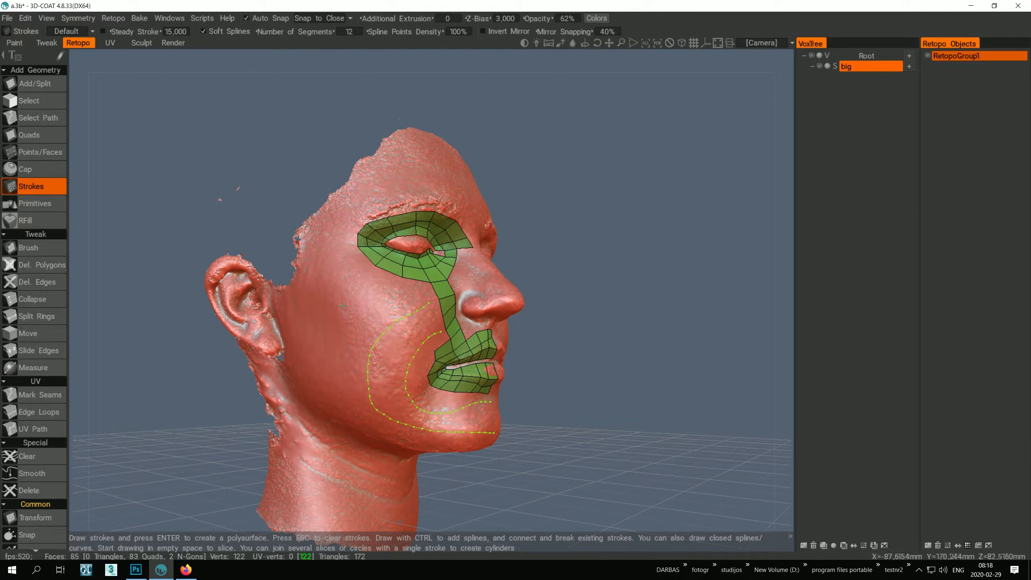
pyautogui.keyDown('alt'); pyautogui.moveTo(413, 379); pyautogui.dragTo(396, 339); pyautogui.keyUp('alt')
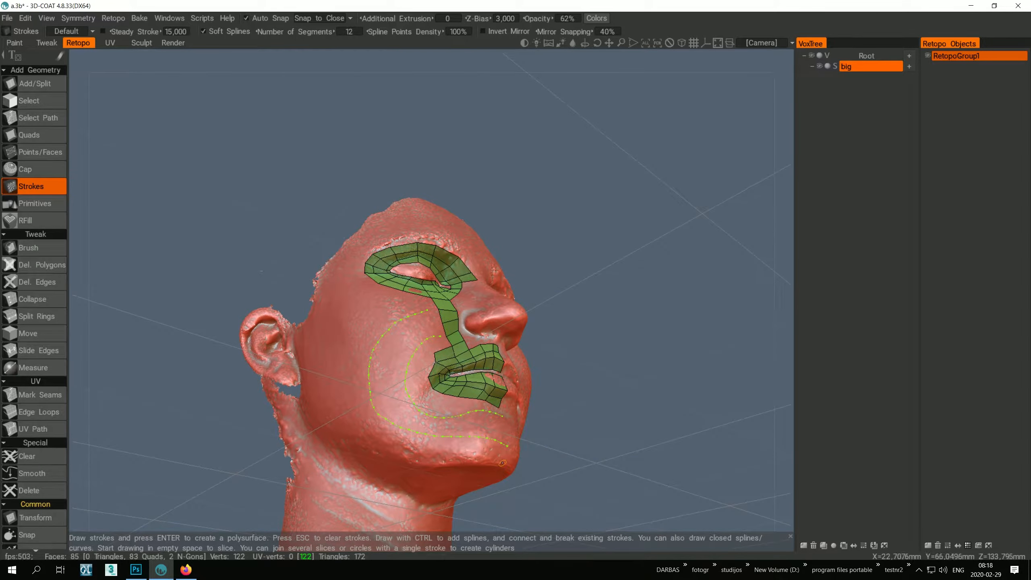
pyautogui.moveTo(502, 463); pyautogui.dragTo(479, 460)
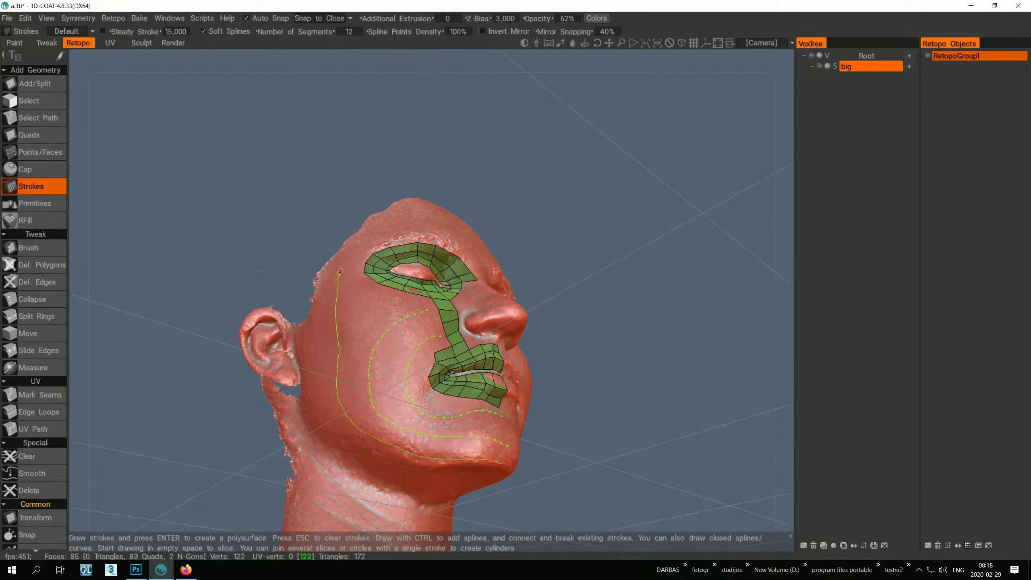
pyautogui.moveTo(355, 255)
pyautogui.keyDown('alt'); pyautogui.mouseDown()
pyautogui.moveTo(338, 325)
pyautogui.moveTo(365, 315)
pyautogui.moveTo(368, 287)
pyautogui.mouseUp(); pyautogui.keyUp('alt')
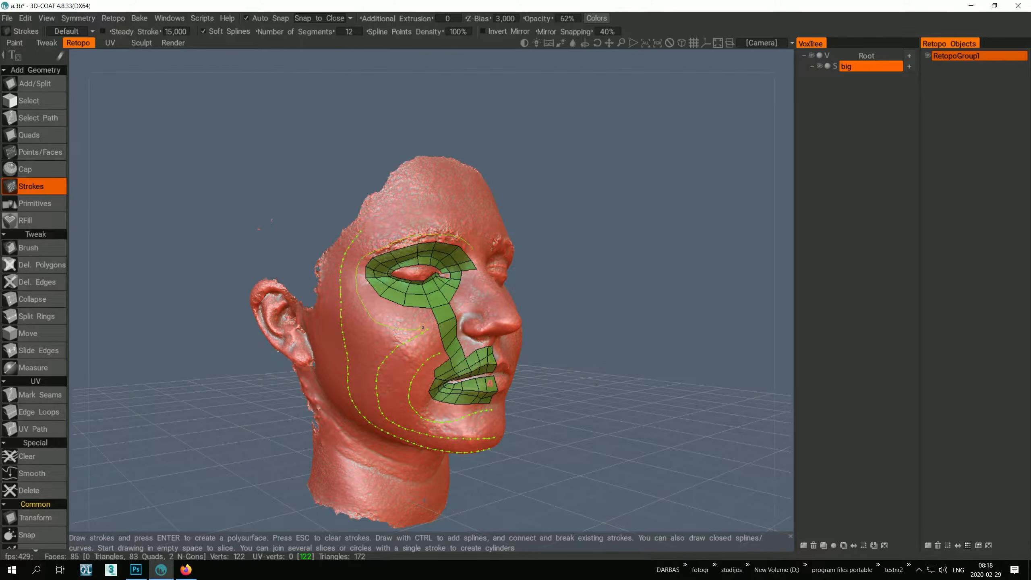
# Step: Draw a series of cross strokes from the mouth corner and lower lip over the jaw and chin curves, continuing under the chin
pyautogui.moveTo(410, 340)
pyautogui.mouseDown(button='middle')
pyautogui.moveTo(356, 344)
pyautogui.moveTo(352, 310)
pyautogui.moveTo(428, 399)
pyautogui.mouseUp(button='middle')
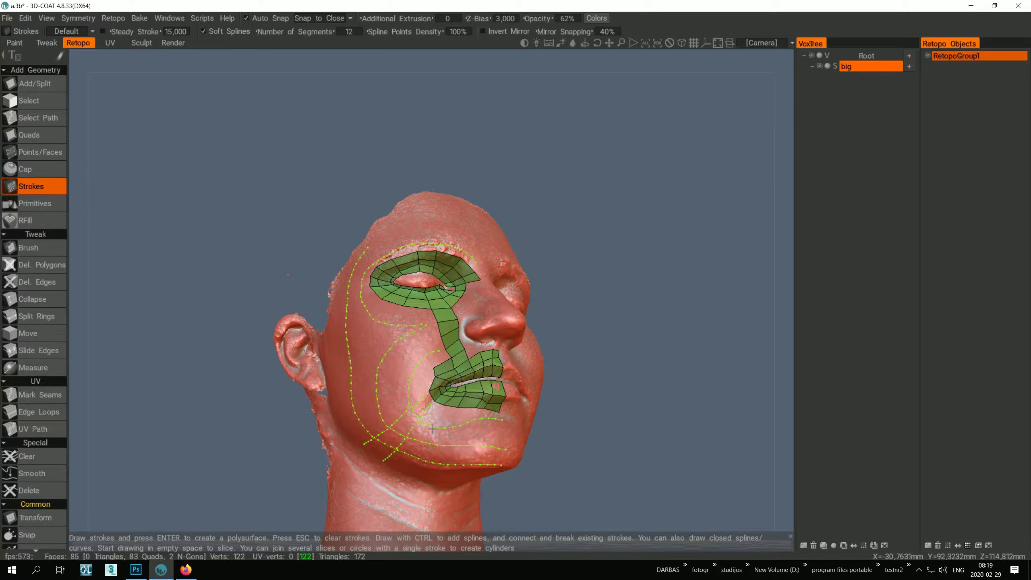
pyautogui.moveTo(432, 428)
pyautogui.keyDown('alt'); pyautogui.mouseDown()
pyautogui.moveTo(399, 411)
pyautogui.moveTo(414, 419)
pyautogui.mouseUp(); pyautogui.keyUp('alt')
pyautogui.keyDown('alt'); pyautogui.moveTo(414, 419); pyautogui.dragTo(472, 452, button='right'); pyautogui.keyUp('alt')
pyautogui.keyDown('alt'); pyautogui.moveTo(472, 453); pyautogui.dragTo(491, 338, button='middle'); pyautogui.keyUp('alt')
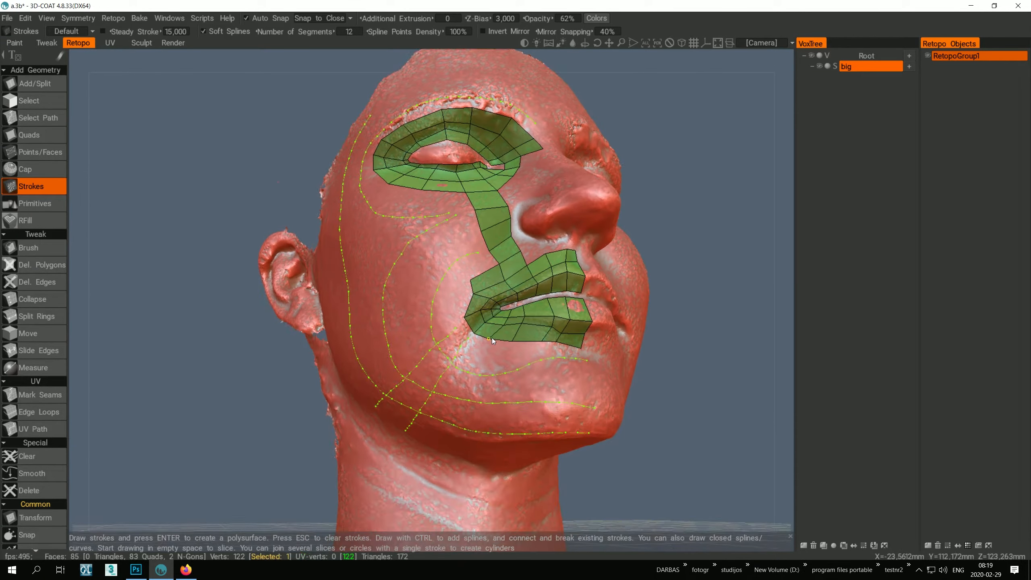
pyautogui.keyDown('alt'); pyautogui.moveTo(467, 337); pyautogui.dragTo(468, 338, button='right'); pyautogui.keyUp('alt')
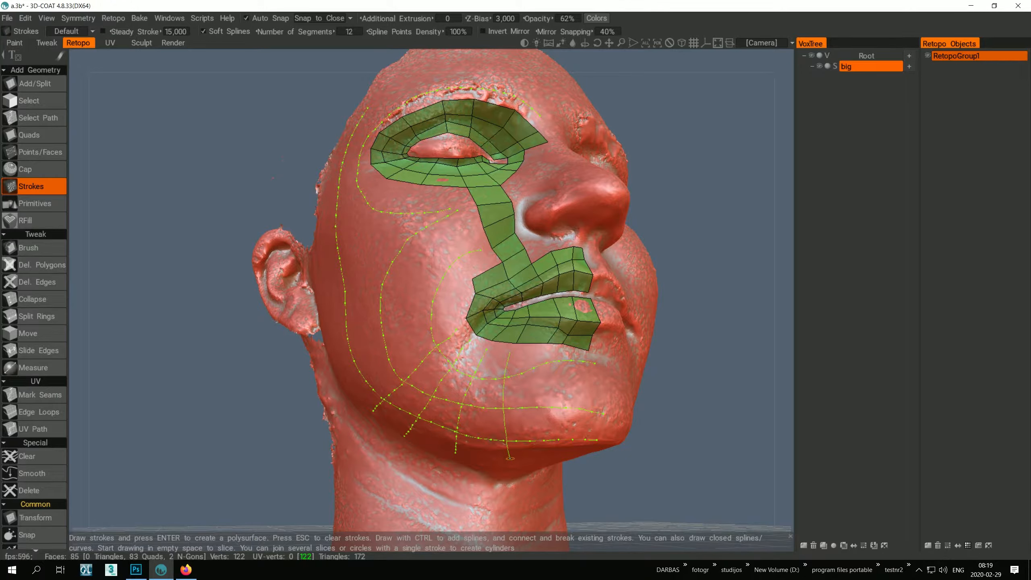
pyautogui.moveTo(509, 457)
pyautogui.keyDown('alt'); pyautogui.mouseDown()
pyautogui.moveTo(521, 445)
pyautogui.moveTo(540, 457)
pyautogui.mouseUp(); pyautogui.keyUp('alt')
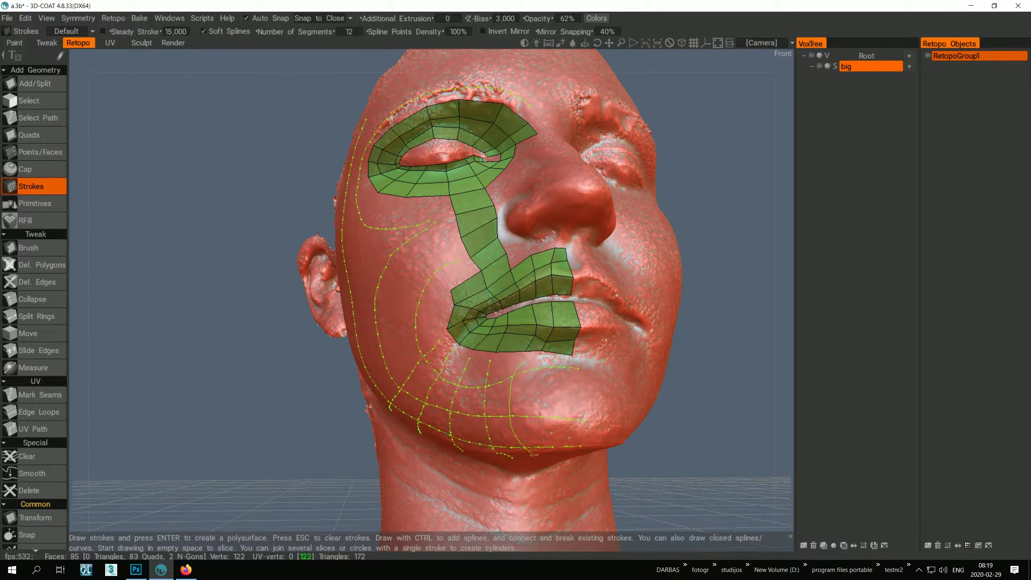
pyautogui.moveTo(534, 454)
pyautogui.keyDown('alt'); pyautogui.mouseDown()
pyautogui.moveTo(570, 409)
pyautogui.moveTo(547, 380)
pyautogui.moveTo(574, 367)
pyautogui.mouseUp(); pyautogui.keyUp('alt')
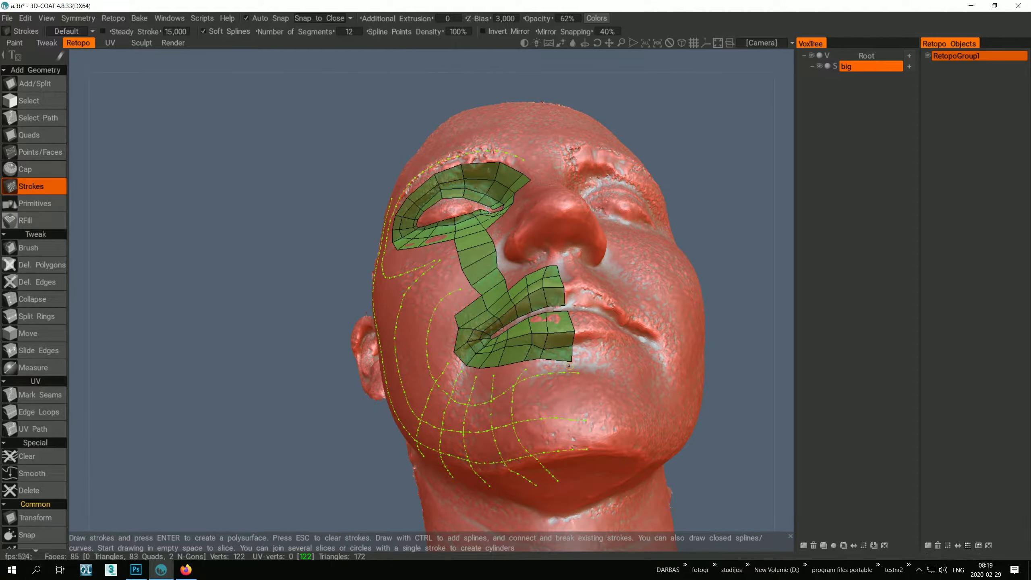
pyautogui.moveTo(576, 480)
pyautogui.keyDown('alt'); pyautogui.mouseDown()
pyautogui.moveTo(629, 425)
pyautogui.moveTo(554, 379)
pyautogui.moveTo(538, 399)
pyautogui.moveTo(563, 471)
pyautogui.moveTo(545, 461)
pyautogui.moveTo(561, 391)
pyautogui.moveTo(536, 310)
pyautogui.moveTo(581, 356)
pyautogui.mouseUp(); pyautogui.keyUp('alt')
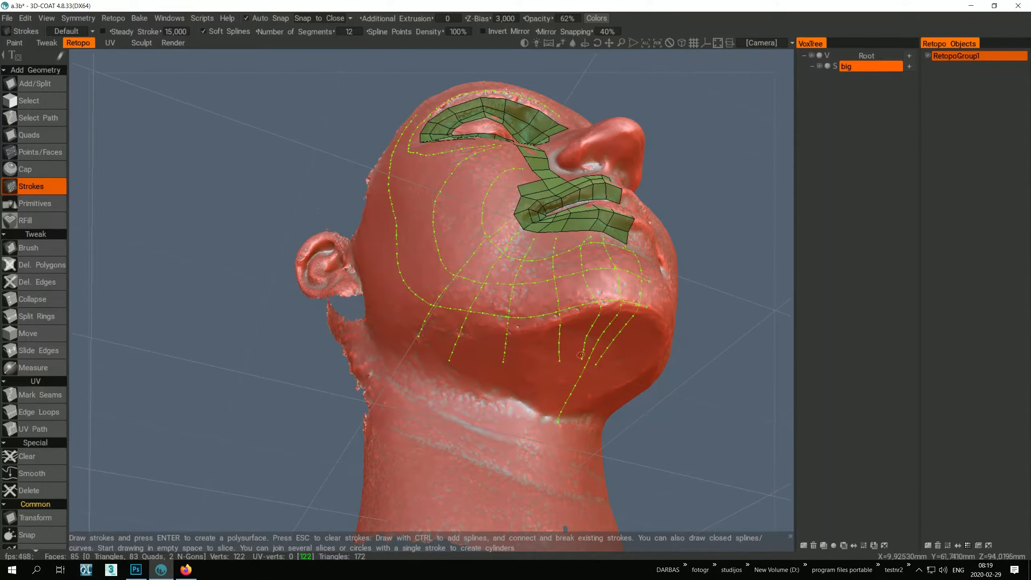
# Step: Draw an outermost stroke along the jaw up to the ear, and a cross stroke from the mouth corner over the cheek curves
pyautogui.moveTo(481, 382)
pyautogui.keyDown('alt'); pyautogui.mouseDown()
pyautogui.moveTo(522, 424)
pyautogui.moveTo(570, 428)
pyautogui.moveTo(518, 416)
pyautogui.moveTo(585, 441)
pyautogui.moveTo(548, 436)
pyautogui.moveTo(569, 412)
pyautogui.moveTo(563, 401)
pyautogui.moveTo(649, 340)
pyautogui.moveTo(620, 328)
pyautogui.moveTo(520, 335)
pyautogui.moveTo(400, 292)
pyautogui.moveTo(376, 233)
pyautogui.moveTo(375, 150)
pyautogui.moveTo(383, 249)
pyautogui.moveTo(499, 250)
pyautogui.mouseUp(); pyautogui.keyUp('alt')
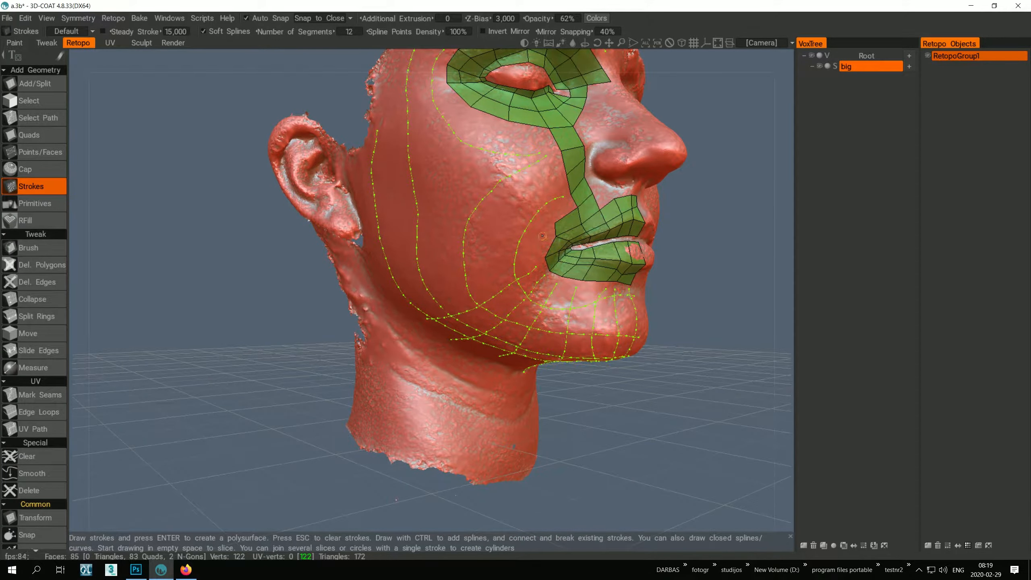
pyautogui.moveTo(542, 236); pyautogui.dragTo(363, 190)
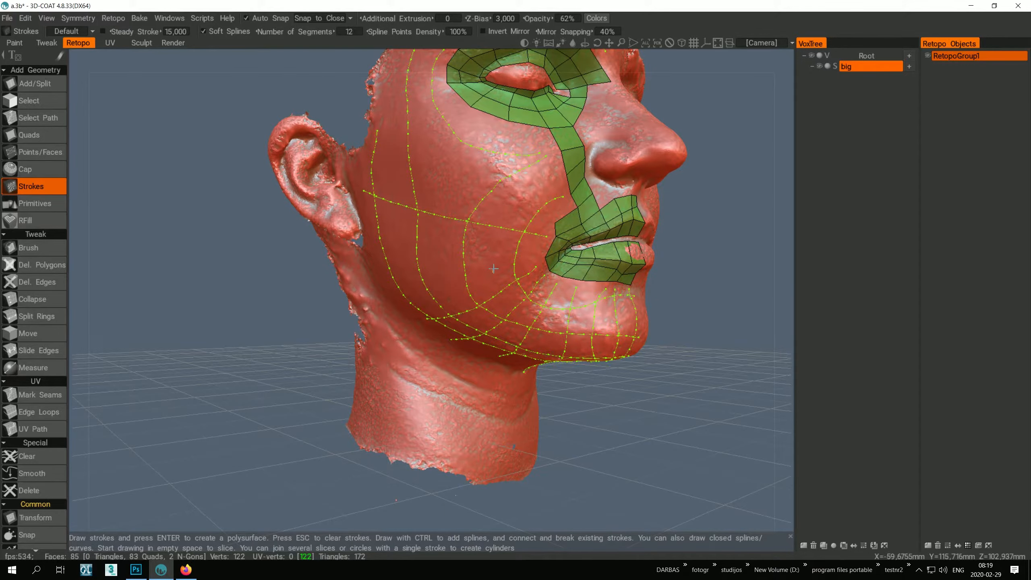
pyautogui.keyDown('alt'); pyautogui.moveTo(493, 268); pyautogui.dragTo(451, 274); pyautogui.keyUp('alt')
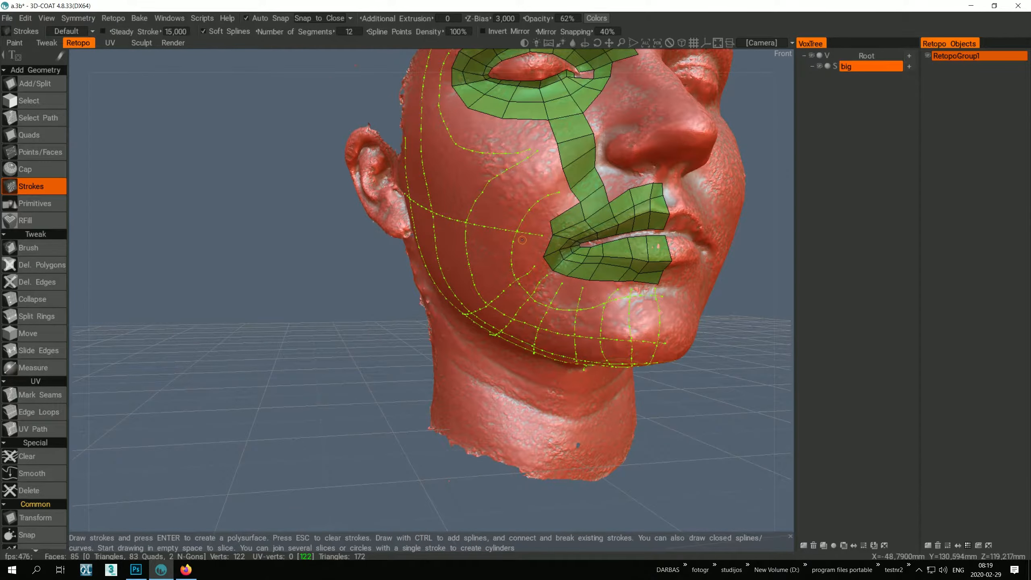
# Step: Extend and smooth the second mouth curve toward the cheek quad strip, and draw two cross strokes between the eye loop and the lips
pyautogui.moveTo(539, 213)
pyautogui.keyDown('alt'); pyautogui.mouseDown()
pyautogui.moveTo(514, 192)
pyautogui.moveTo(550, 178)
pyautogui.mouseUp(); pyautogui.keyUp('alt')
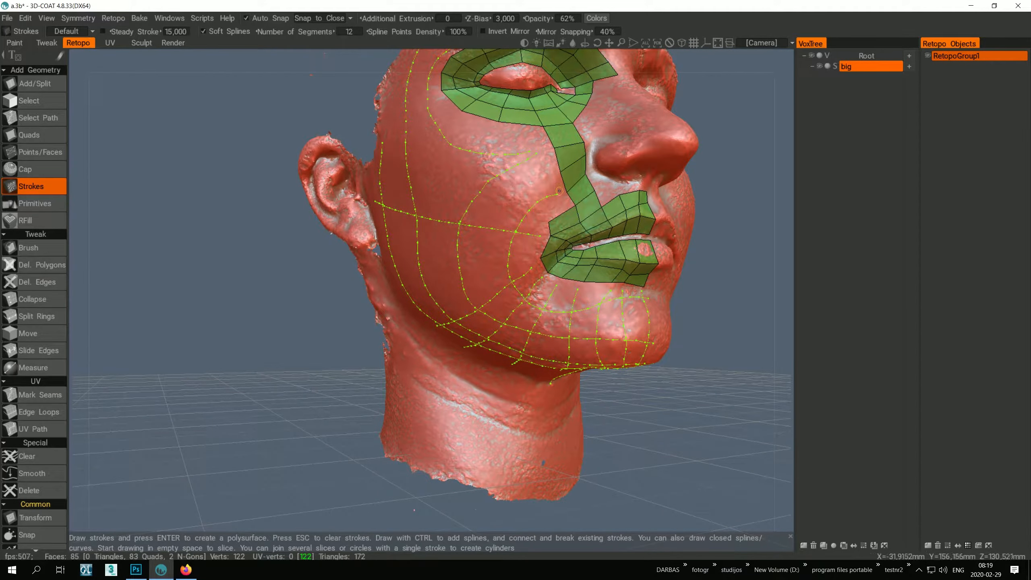
pyautogui.click(553, 150)
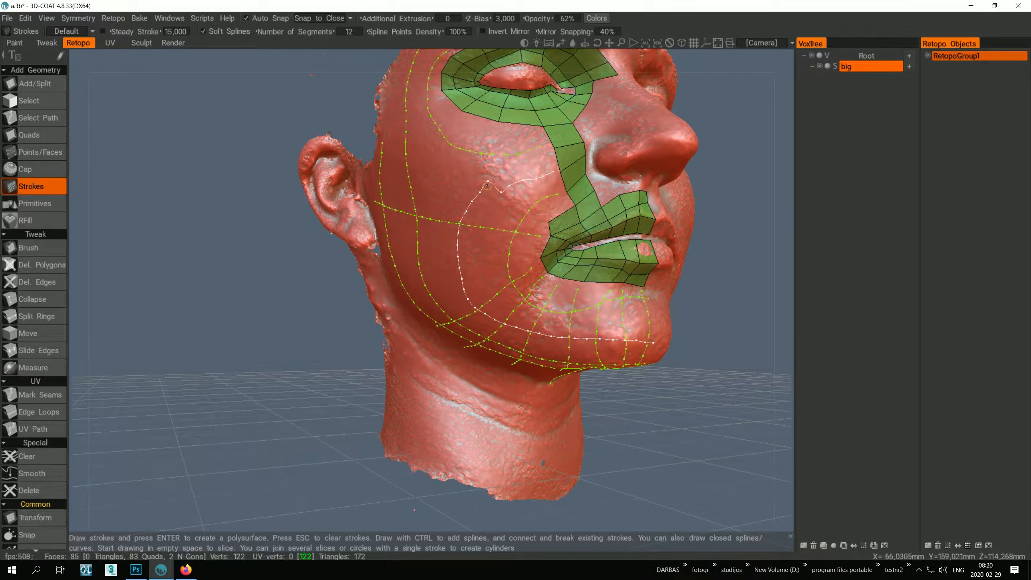
pyautogui.moveTo(487, 182); pyautogui.dragTo(469, 211)
pyautogui.moveTo(539, 219)
pyautogui.keyDown('alt'); pyautogui.mouseDown()
pyautogui.moveTo(508, 204)
pyautogui.moveTo(537, 209)
pyautogui.mouseUp(); pyautogui.keyUp('alt')
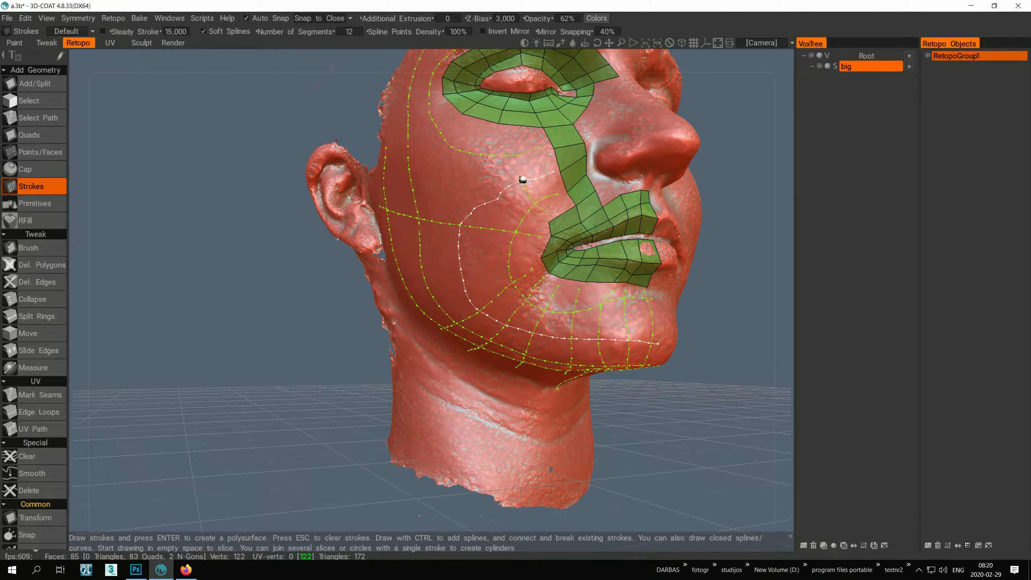
pyautogui.click(545, 148)
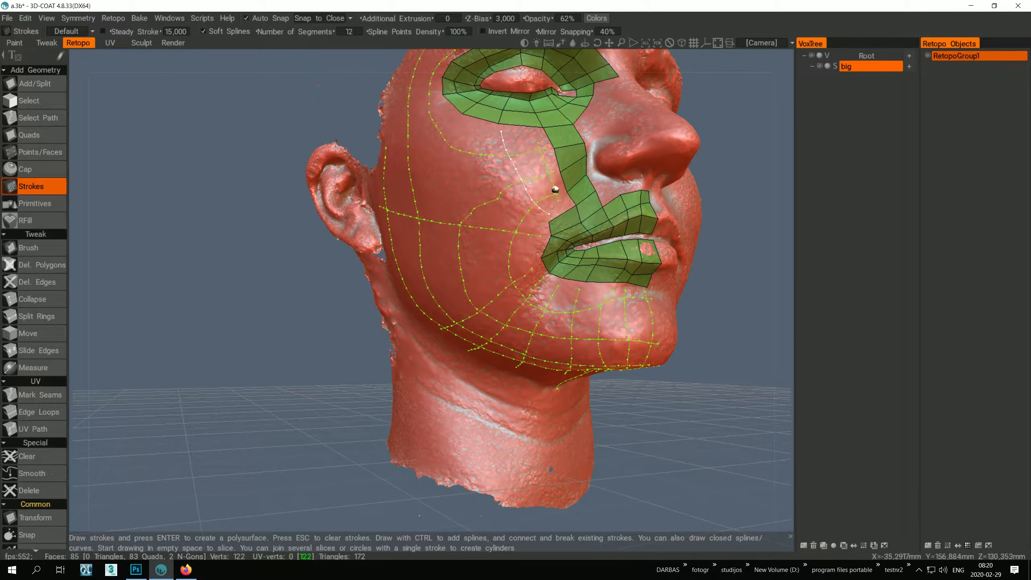
# Step: Draw cross strokes over the temple from the side of the head to the curve around the outer eye
pyautogui.moveTo(468, 174)
pyautogui.keyDown('alt'); pyautogui.mouseDown()
pyautogui.moveTo(484, 169)
pyautogui.moveTo(465, 130)
pyautogui.moveTo(437, 127)
pyautogui.moveTo(359, 166)
pyautogui.mouseUp(); pyautogui.keyUp('alt')
pyautogui.moveTo(359, 166)
pyautogui.keyDown('alt'); pyautogui.mouseDown()
pyautogui.moveTo(456, 138)
pyautogui.moveTo(447, 128)
pyautogui.moveTo(473, 220)
pyautogui.moveTo(392, 216)
pyautogui.mouseUp(); pyautogui.keyUp('alt')
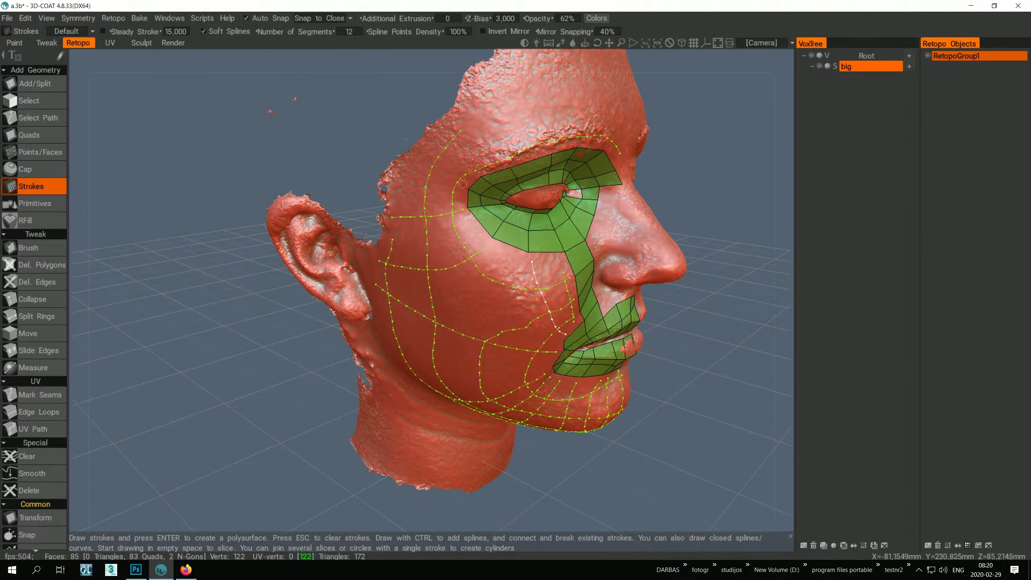
pyautogui.moveTo(409, 152); pyautogui.dragTo(476, 170)
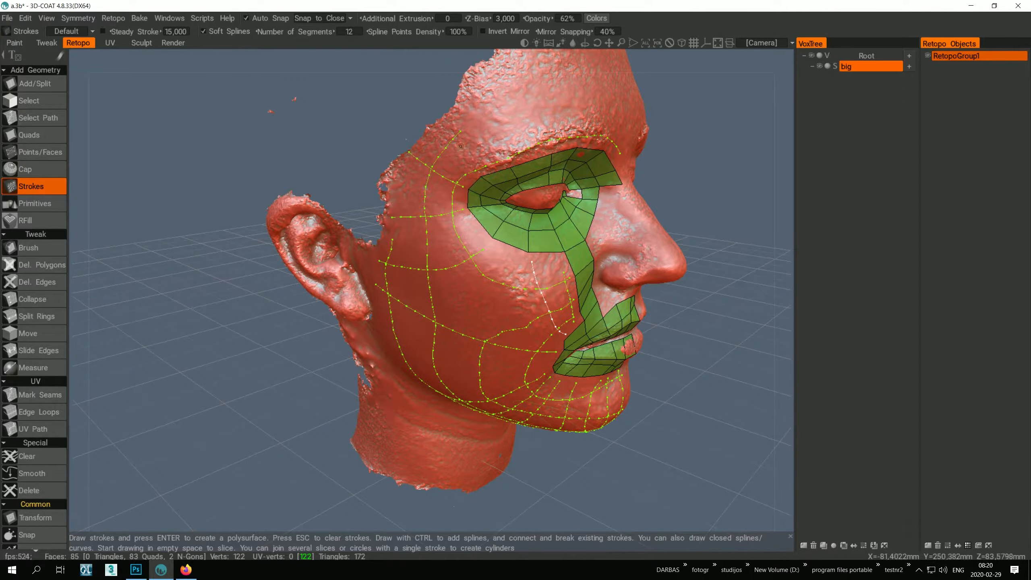
# Step: Draw a forehead stroke above the brow that joins the outer face curve, and cross it with short strokes running down to the brow curve
pyautogui.moveTo(562, 136)
pyautogui.keyDown('alt'); pyautogui.mouseDown()
pyautogui.moveTo(534, 130)
pyautogui.moveTo(552, 157)
pyautogui.moveTo(581, 155)
pyautogui.mouseUp(); pyautogui.keyUp('alt')
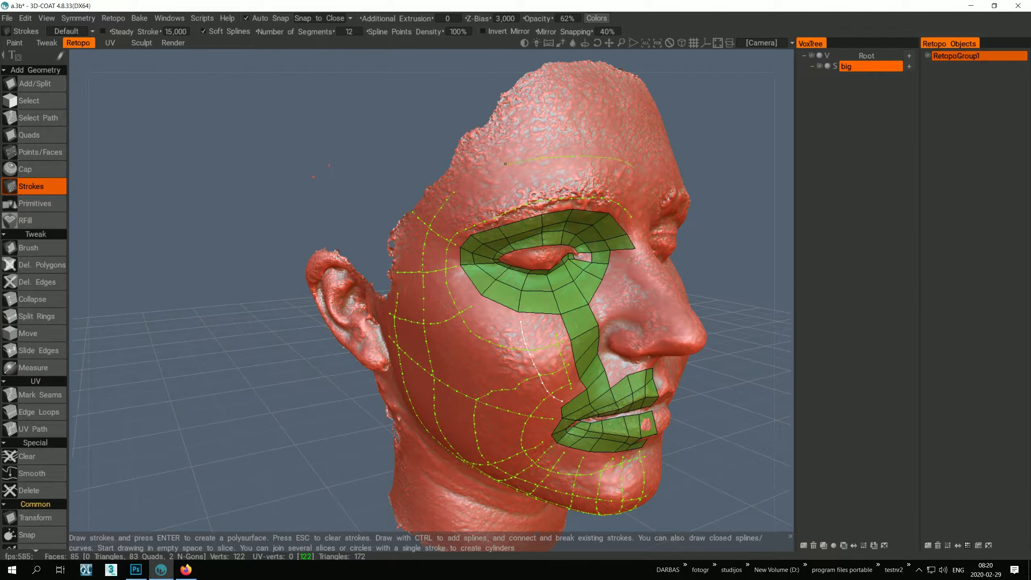
pyautogui.moveTo(467, 182); pyautogui.dragTo(453, 194)
pyautogui.keyDown('alt'); pyautogui.moveTo(517, 193); pyautogui.dragTo(528, 184); pyautogui.keyUp('alt')
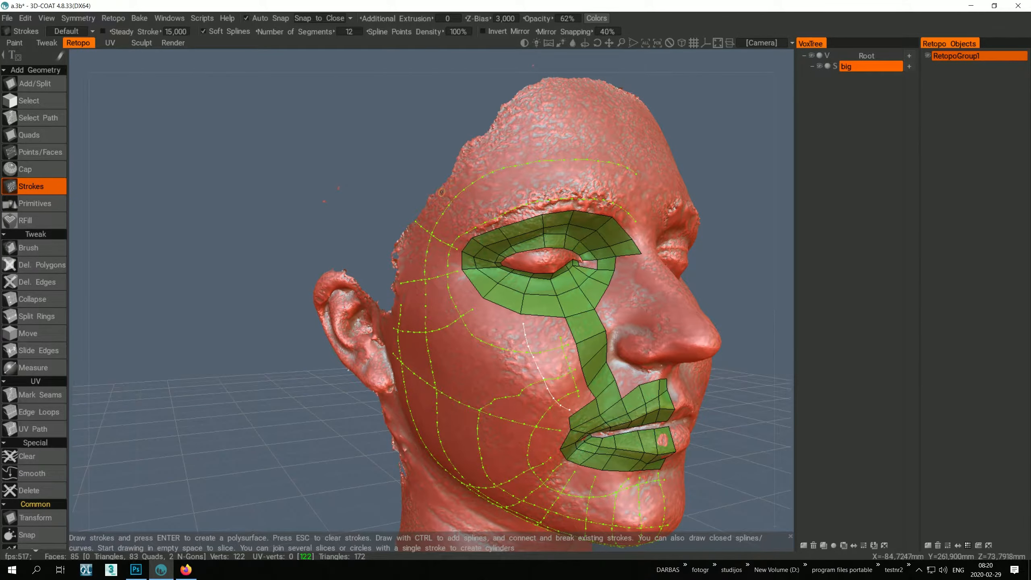
pyautogui.moveTo(442, 196); pyautogui.dragTo(465, 235)
pyautogui.moveTo(476, 167); pyautogui.dragTo(495, 201)
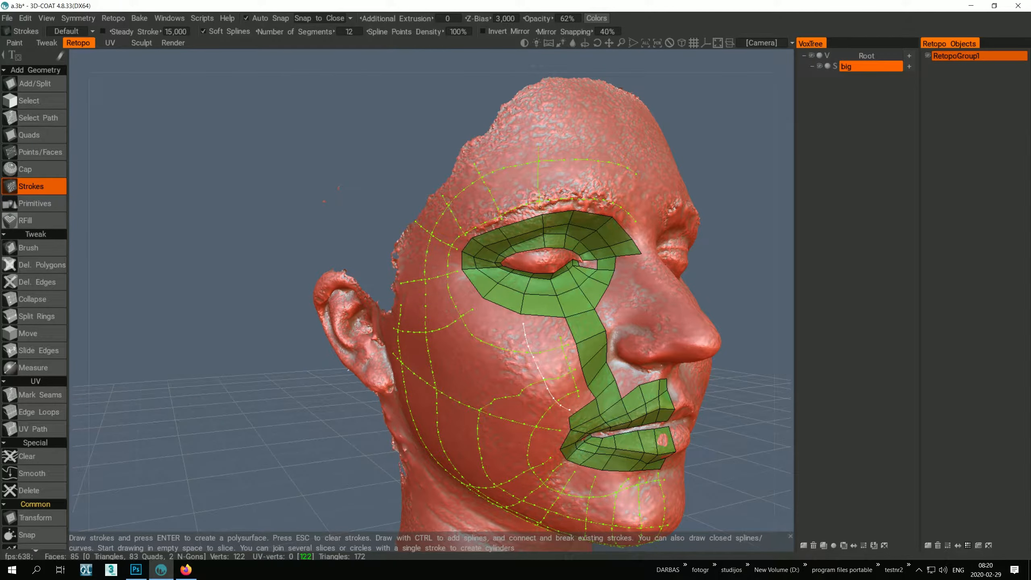
pyautogui.keyDown('alt'); pyautogui.moveTo(645, 176); pyautogui.dragTo(616, 161); pyautogui.keyUp('alt')
pyautogui.moveTo(599, 217); pyautogui.dragTo(595, 221)
# Step: Draw a stroke down the nose bridge to the tip, and extend the curve around the eye down the side of the nose
pyautogui.moveTo(672, 176)
pyautogui.keyDown('alt'); pyautogui.mouseDown()
pyautogui.moveTo(629, 219)
pyautogui.moveTo(629, 240)
pyautogui.mouseUp(); pyautogui.keyUp('alt')
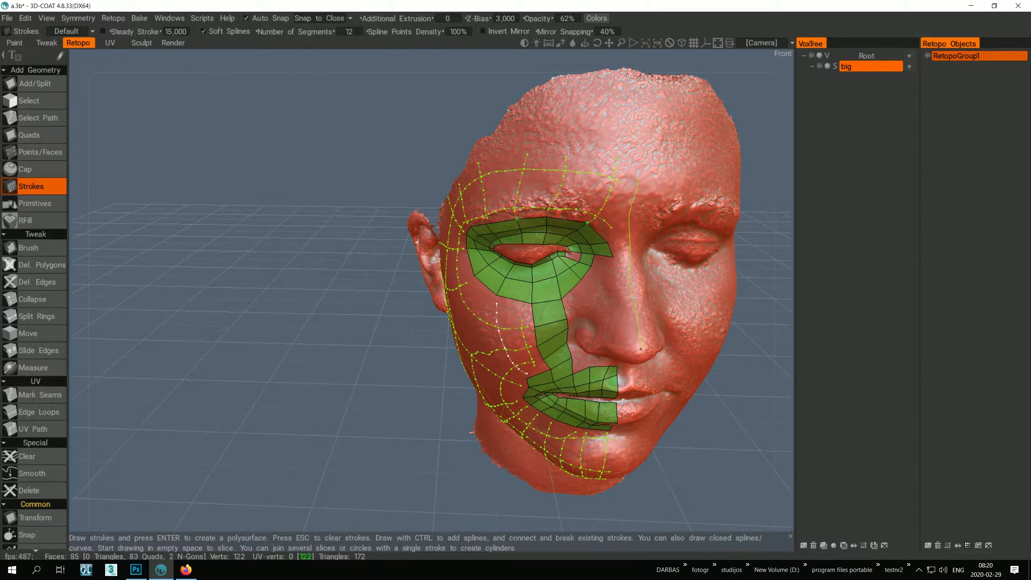
pyautogui.moveTo(640, 348); pyautogui.dragTo(641, 352)
pyautogui.moveTo(651, 305)
pyautogui.keyDown('alt'); pyautogui.mouseDown()
pyautogui.moveTo(614, 310)
pyautogui.moveTo(633, 318)
pyautogui.mouseUp(); pyautogui.keyUp('alt')
pyautogui.keyDown('alt'); pyautogui.moveTo(633, 318); pyautogui.dragTo(689, 330, button='right'); pyautogui.keyUp('alt')
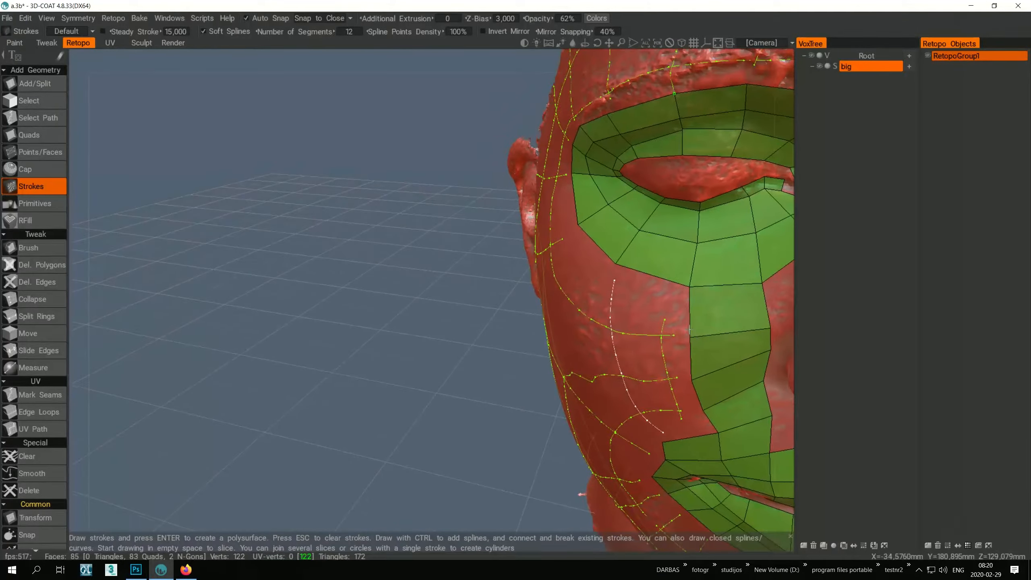
pyautogui.keyDown('alt'); pyautogui.moveTo(690, 330); pyautogui.dragTo(588, 166); pyautogui.keyUp('alt')
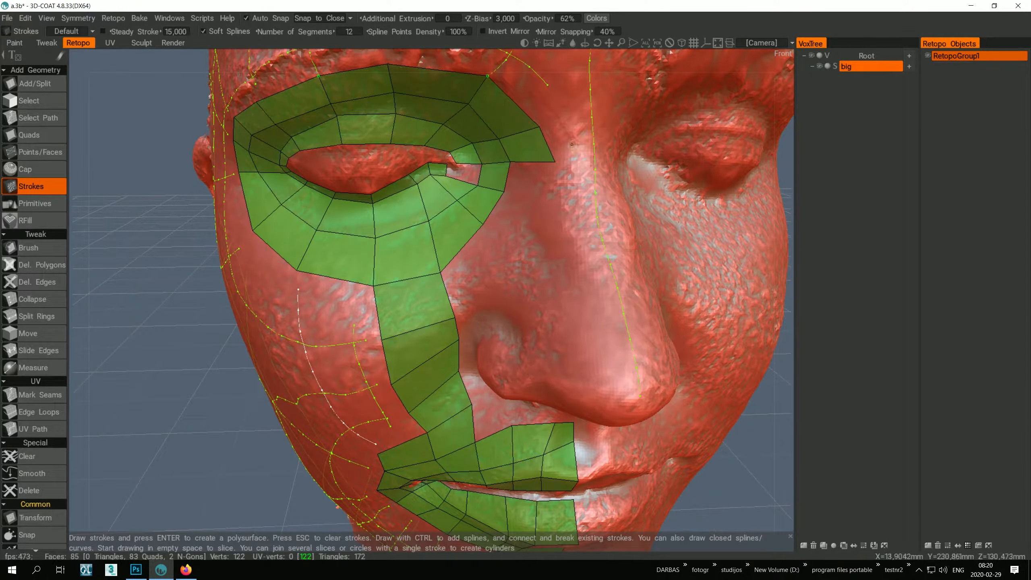
pyautogui.moveTo(562, 202); pyautogui.dragTo(593, 281)
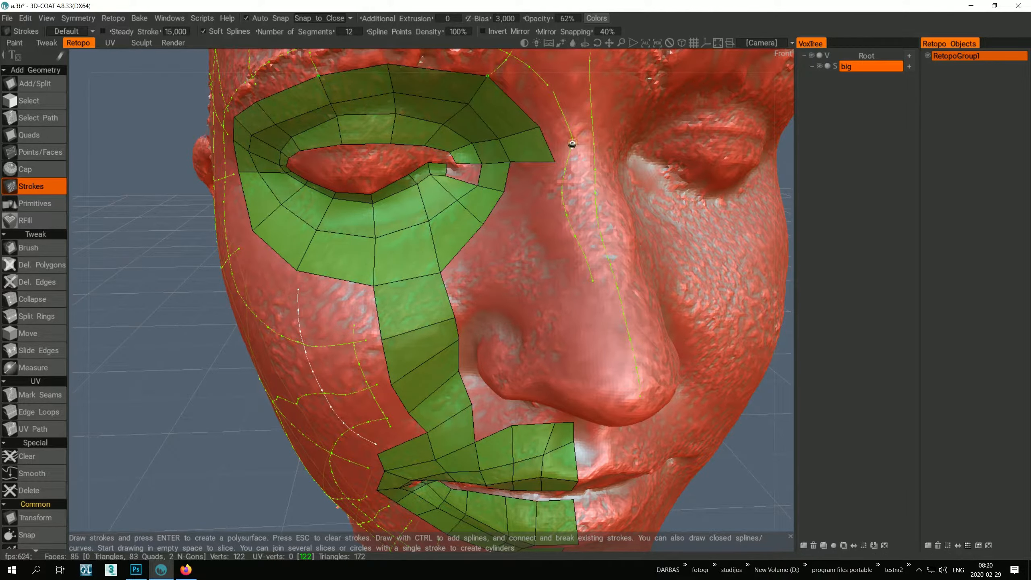
pyautogui.moveTo(571, 143); pyautogui.dragTo(547, 86)
# Step: Draw cross strokes over the side of the nose from the inner eye corner down to above the nostril
pyautogui.moveTo(533, 190)
pyautogui.keyDown('alt'); pyautogui.mouseDown()
pyautogui.moveTo(525, 176)
pyautogui.moveTo(557, 207)
pyautogui.moveTo(572, 206)
pyautogui.moveTo(562, 200)
pyautogui.moveTo(538, 233)
pyautogui.moveTo(599, 327)
pyautogui.moveTo(569, 264)
pyautogui.moveTo(593, 260)
pyautogui.moveTo(625, 294)
pyautogui.moveTo(516, 266)
pyautogui.moveTo(581, 283)
pyautogui.mouseUp(); pyautogui.keyUp('alt')
pyautogui.moveTo(515, 311); pyautogui.dragTo(645, 284)
pyautogui.moveTo(511, 266)
pyautogui.mouseDown()
pyautogui.moveTo(595, 231)
pyautogui.moveTo(553, 203)
pyautogui.moveTo(585, 188)
pyautogui.mouseUp()
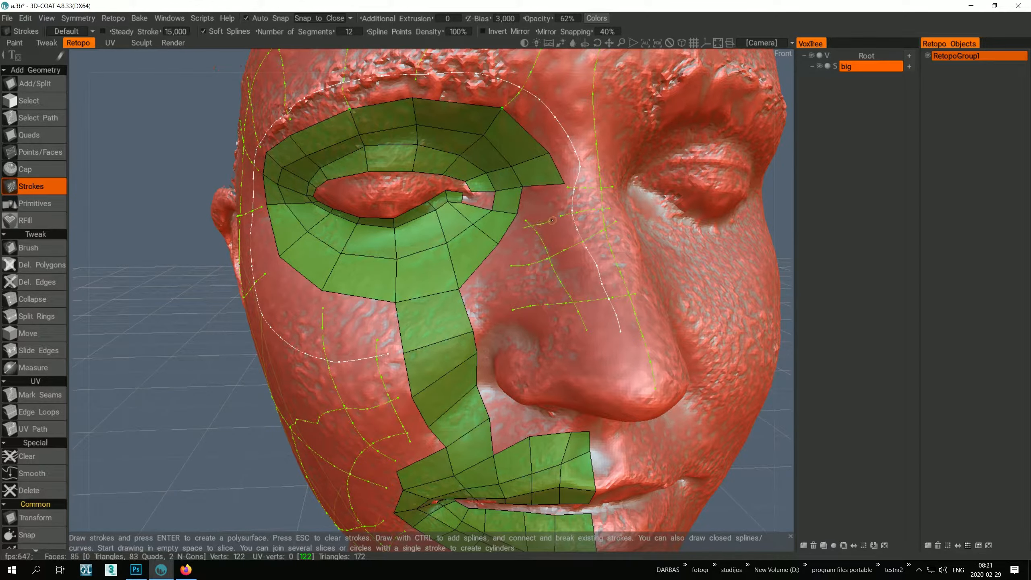
# Step: Draw cross strokes between the brows joining the inner eye curve to the nose bridge stroke, and continue the forehead stroke toward the face's centre
pyautogui.keyDown('alt'); pyautogui.moveTo(558, 217); pyautogui.dragTo(594, 225); pyautogui.keyUp('alt')
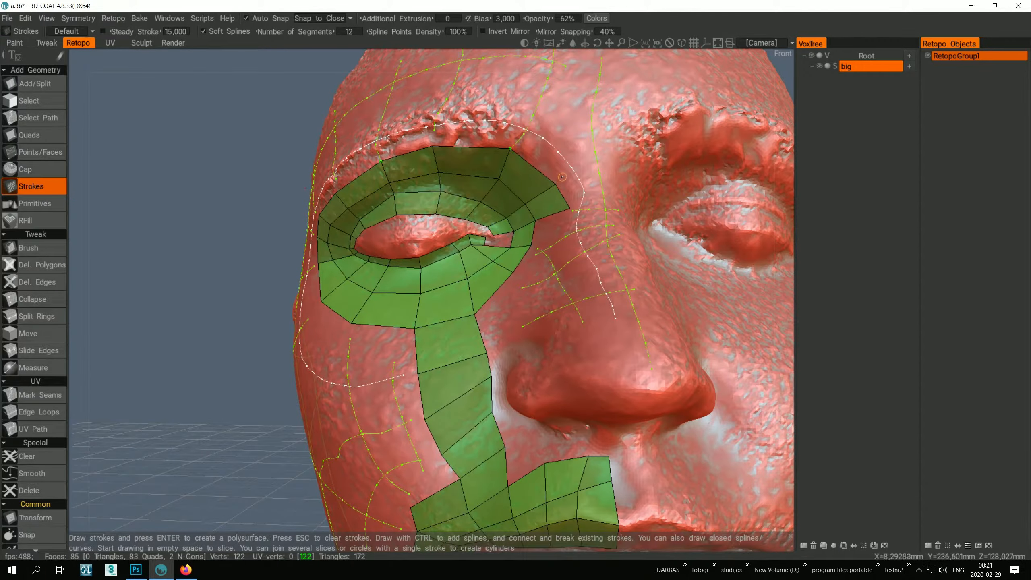
pyautogui.keyDown('alt'); pyautogui.moveTo(635, 153); pyautogui.dragTo(536, 264); pyautogui.keyUp('alt')
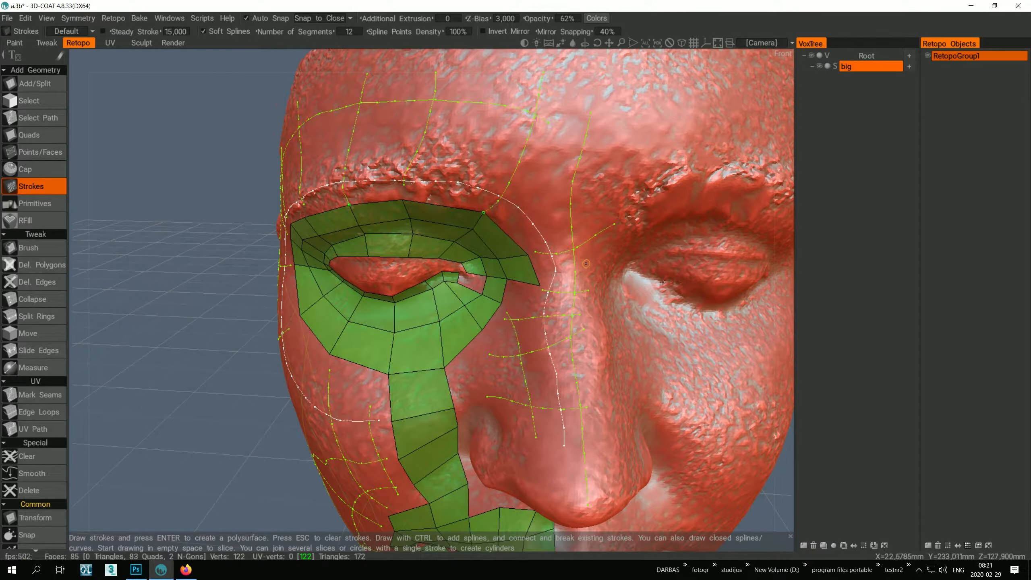
pyautogui.keyDown('alt'); pyautogui.moveTo(569, 283); pyautogui.dragTo(568, 246); pyautogui.keyUp('alt')
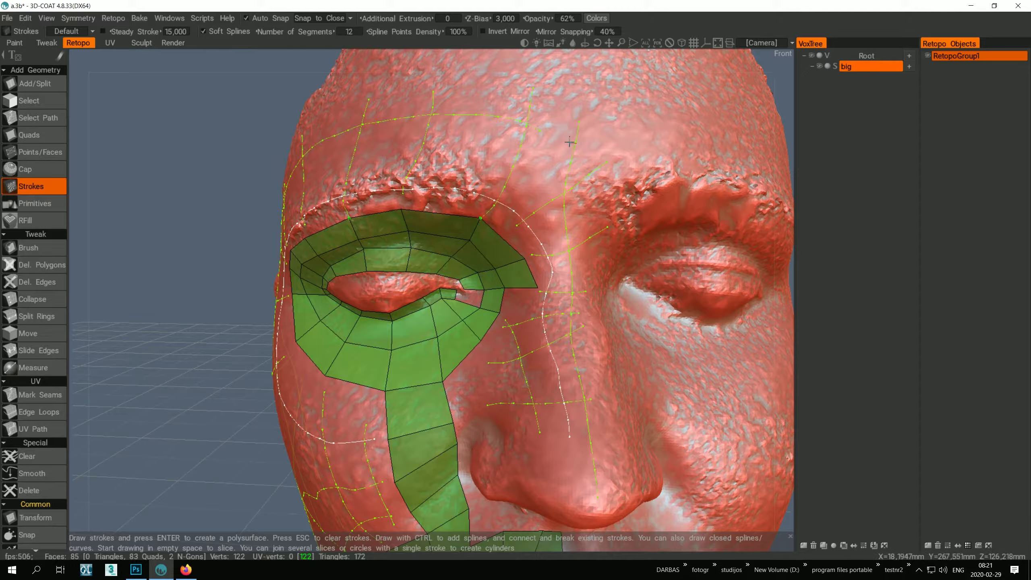
pyautogui.keyDown('alt'); pyautogui.moveTo(570, 142); pyautogui.dragTo(552, 150); pyautogui.keyUp('alt')
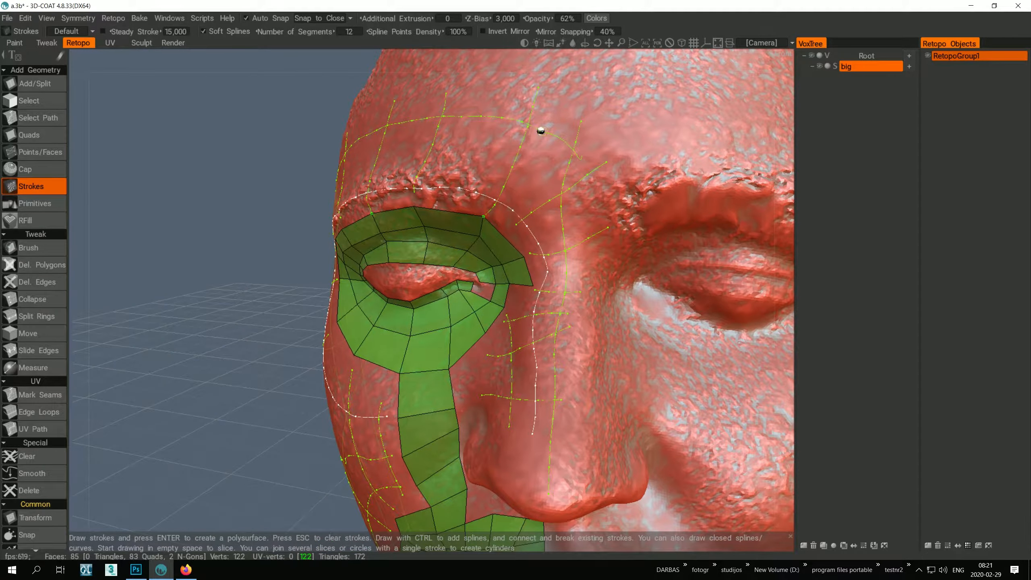
# Step: Draw crossing strokes over the underside of the nose, from the tip to the upper lip and around the nostril
pyautogui.keyDown('alt'); pyautogui.moveTo(548, 222); pyautogui.dragTo(426, 243); pyautogui.keyUp('alt')
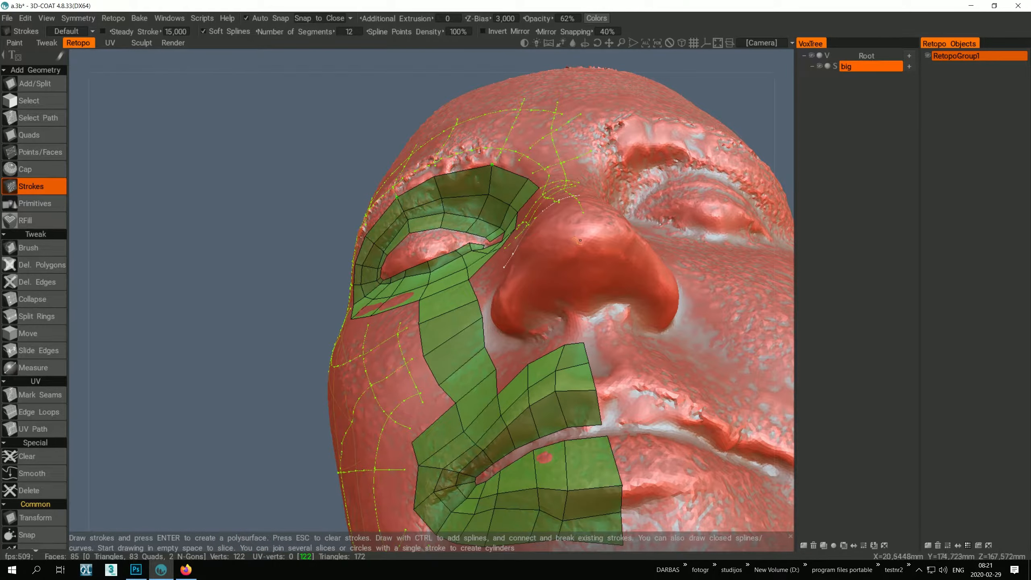
pyautogui.moveTo(587, 243); pyautogui.dragTo(589, 320)
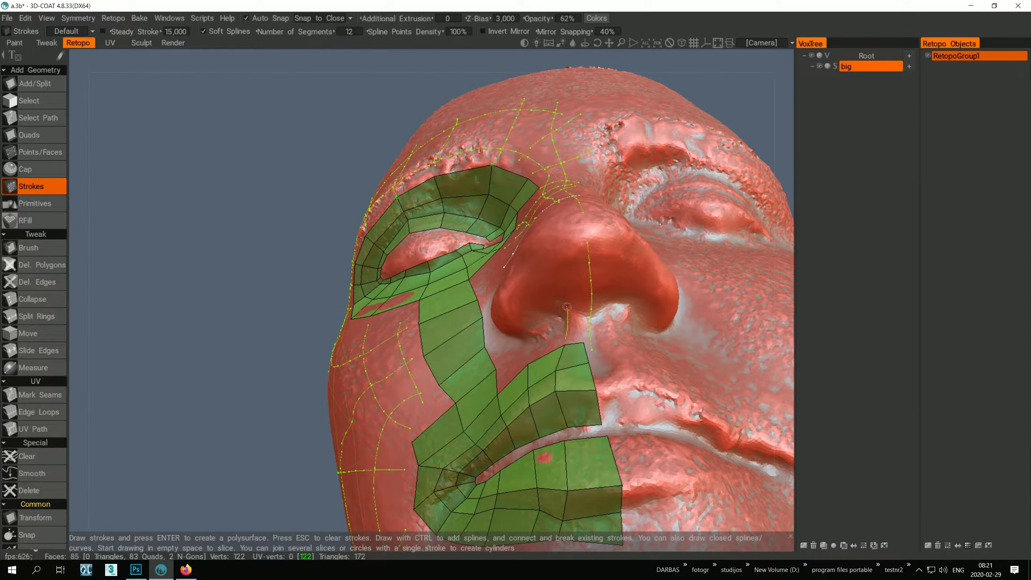
pyautogui.moveTo(556, 245)
pyautogui.mouseDown()
pyautogui.moveTo(565, 317)
pyautogui.moveTo(582, 335)
pyautogui.moveTo(609, 317)
pyautogui.mouseUp()
pyautogui.moveTo(554, 342)
pyautogui.keyDown('alt'); pyautogui.mouseDown()
pyautogui.moveTo(545, 330)
pyautogui.moveTo(544, 338)
pyautogui.moveTo(517, 327)
pyautogui.moveTo(505, 302)
pyautogui.moveTo(513, 275)
pyautogui.moveTo(562, 266)
pyautogui.moveTo(518, 301)
pyautogui.moveTo(553, 327)
pyautogui.moveTo(524, 354)
pyautogui.moveTo(527, 367)
pyautogui.moveTo(543, 324)
pyautogui.moveTo(522, 304)
pyautogui.moveTo(536, 302)
pyautogui.moveTo(517, 261)
pyautogui.mouseUp(); pyautogui.keyUp('alt')
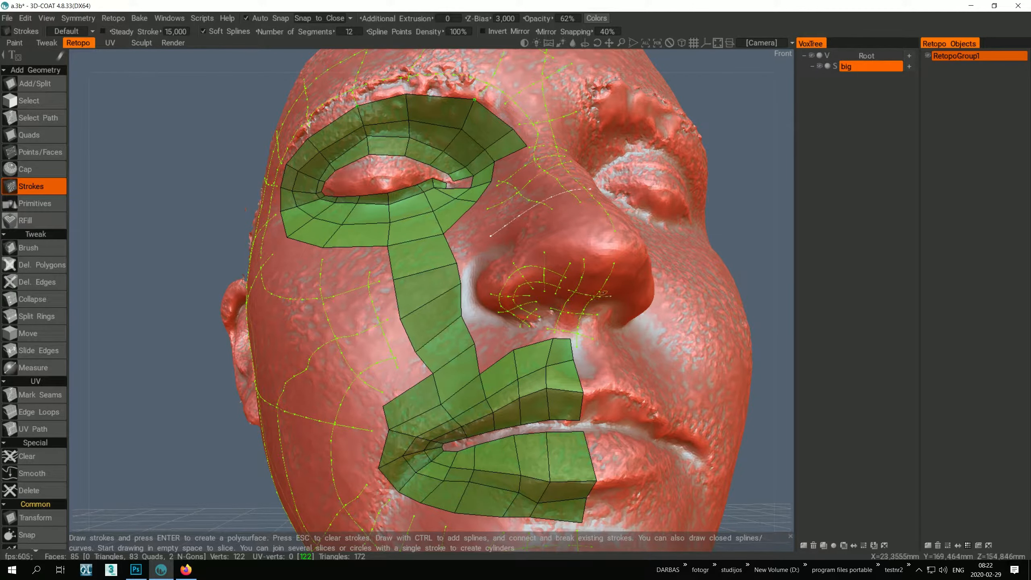
# Step: Extend the nose strokes up over the tip, and add cross strokes over the tip and nostril wing up to the side of the nose
pyautogui.moveTo(579, 271)
pyautogui.mouseDown()
pyautogui.moveTo(631, 273)
pyautogui.moveTo(586, 253)
pyautogui.mouseUp()
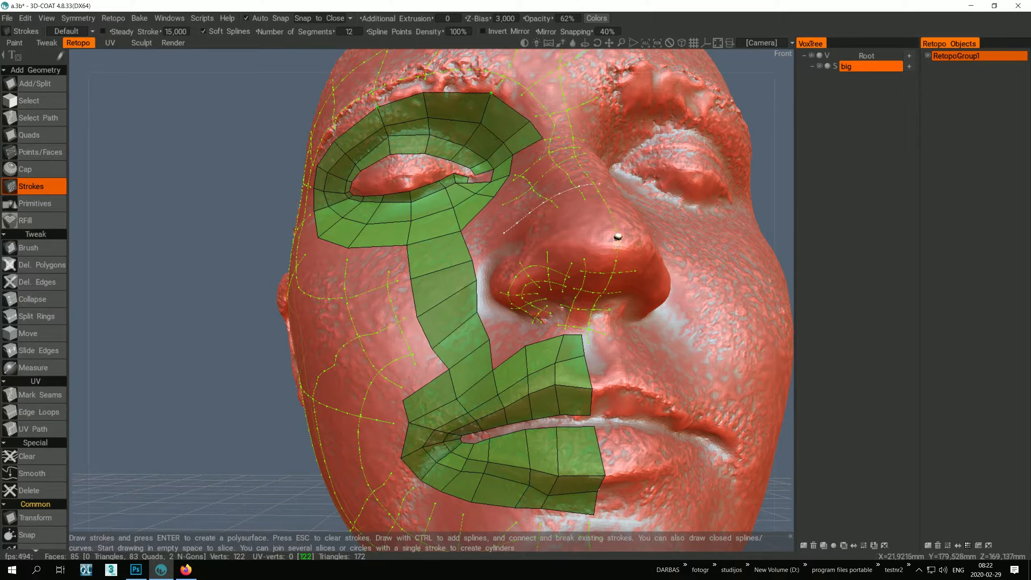
pyautogui.moveTo(589, 248); pyautogui.dragTo(641, 246)
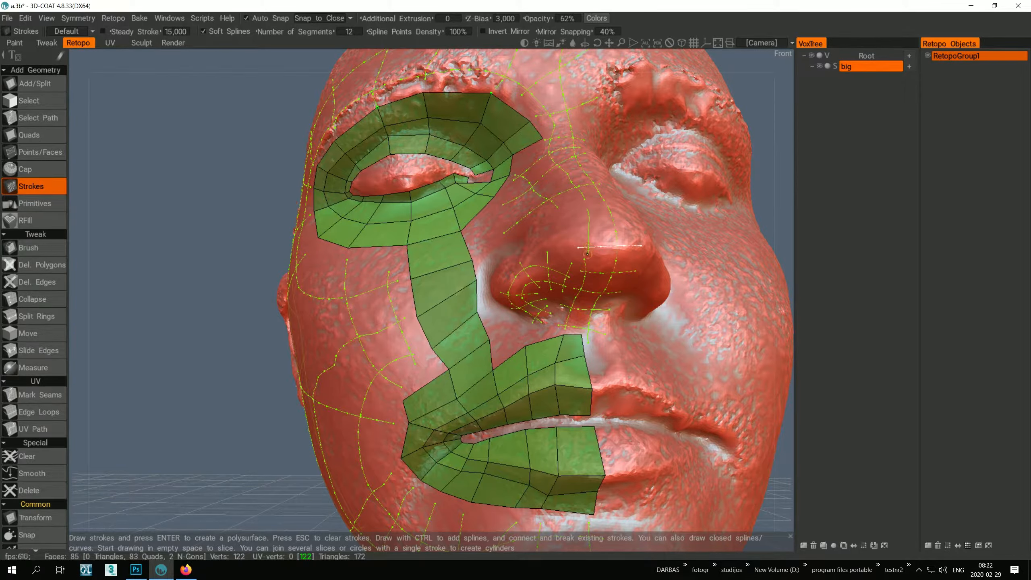
pyautogui.moveTo(584, 200)
pyautogui.mouseDown(button='right')
pyautogui.moveTo(537, 235)
pyautogui.moveTo(597, 239)
pyautogui.moveTo(523, 250)
pyautogui.mouseUp(button='right')
pyautogui.moveTo(521, 250); pyautogui.dragTo(584, 246)
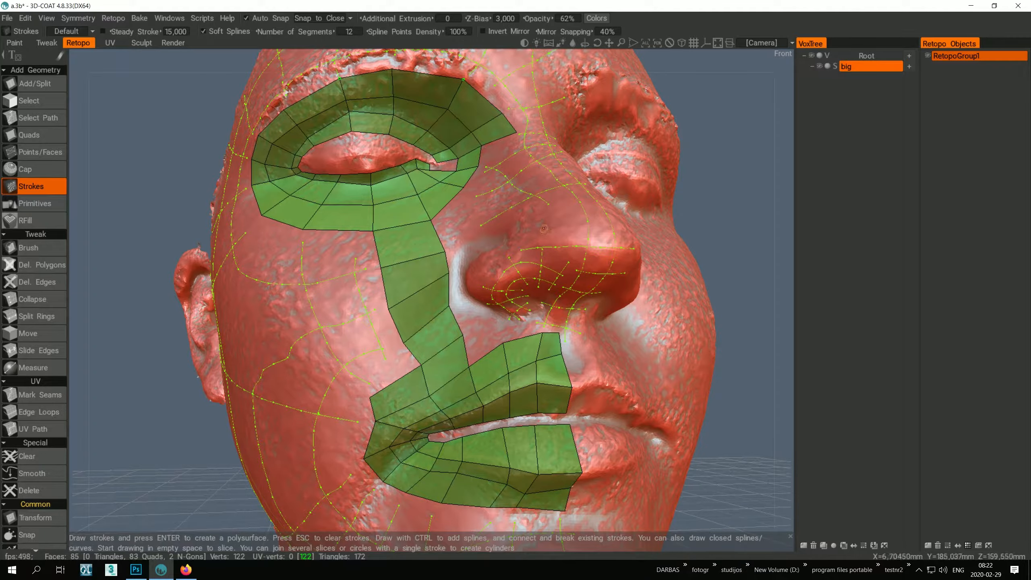
pyautogui.moveTo(554, 221)
pyautogui.mouseDown(button='right')
pyautogui.moveTo(544, 232)
pyautogui.moveTo(575, 236)
pyautogui.moveTo(548, 196)
pyautogui.moveTo(572, 263)
pyautogui.moveTo(558, 235)
pyautogui.moveTo(519, 218)
pyautogui.mouseUp(button='right')
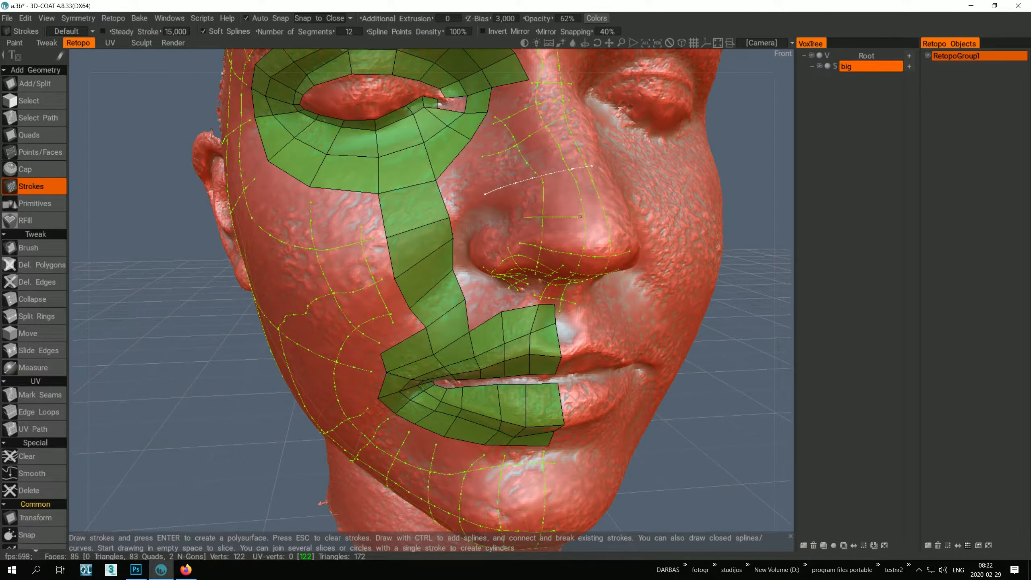
pyautogui.moveTo(616, 215)
pyautogui.mouseDown(button='right')
pyautogui.moveTo(587, 240)
pyautogui.moveTo(581, 199)
pyautogui.moveTo(612, 190)
pyautogui.moveTo(561, 248)
pyautogui.mouseUp(button='right')
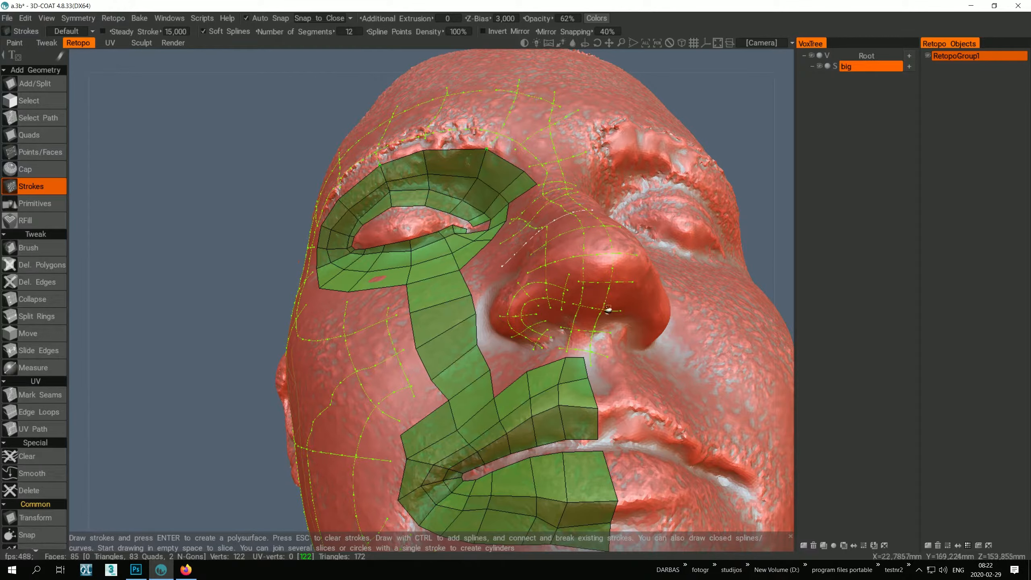
# Step: Check the stroke network from the front and side of the head, and generate the retopo polygons from it
pyautogui.scroll(-8, 576, 362)
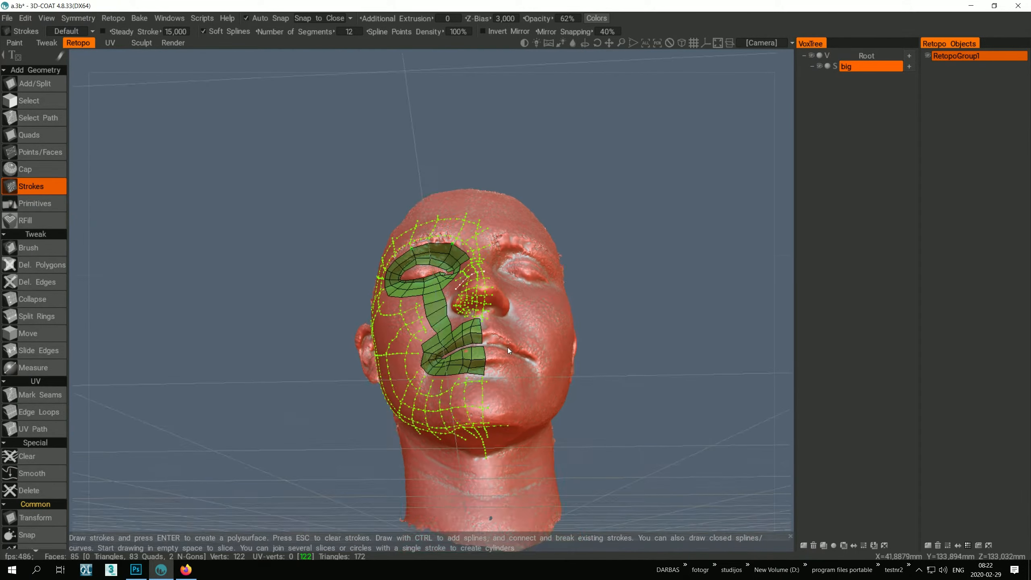
pyautogui.moveTo(385, 357)
pyautogui.keyDown('alt'); pyautogui.mouseDown()
pyautogui.moveTo(535, 395)
pyautogui.moveTo(428, 391)
pyautogui.moveTo(382, 354)
pyautogui.mouseUp(); pyautogui.keyUp('alt')
pyautogui.keyDown('alt'); pyautogui.moveTo(381, 354); pyautogui.dragTo(393, 413, button='right'); pyautogui.keyUp('alt')
pyautogui.keyDown('alt'); pyautogui.moveTo(393, 412); pyautogui.dragTo(454, 369, button='middle'); pyautogui.keyUp('alt')
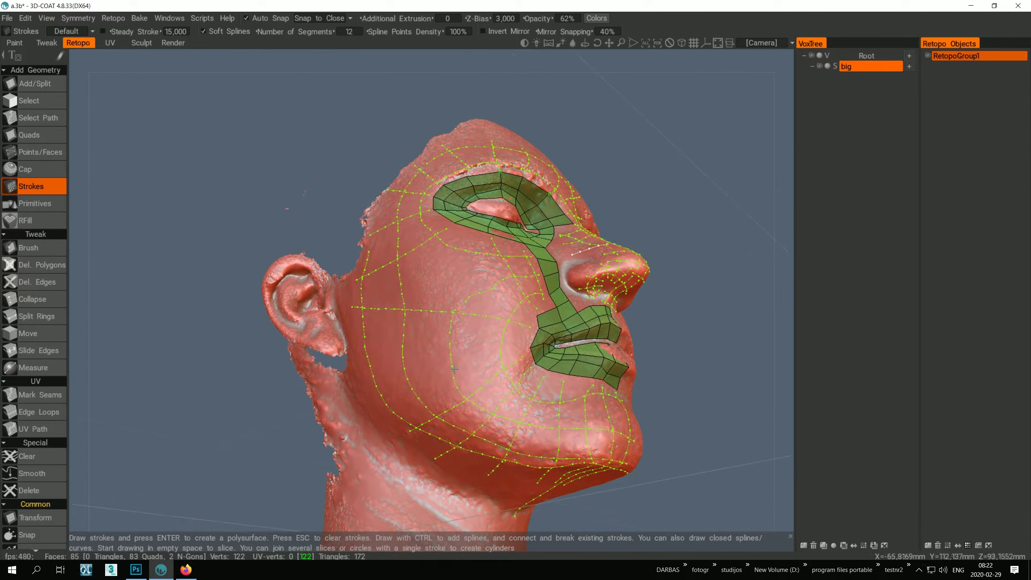
pyautogui.moveTo(372, 405); pyautogui.dragTo(449, 379)
pyautogui.moveTo(525, 353); pyautogui.dragTo(430, 390, button='middle')
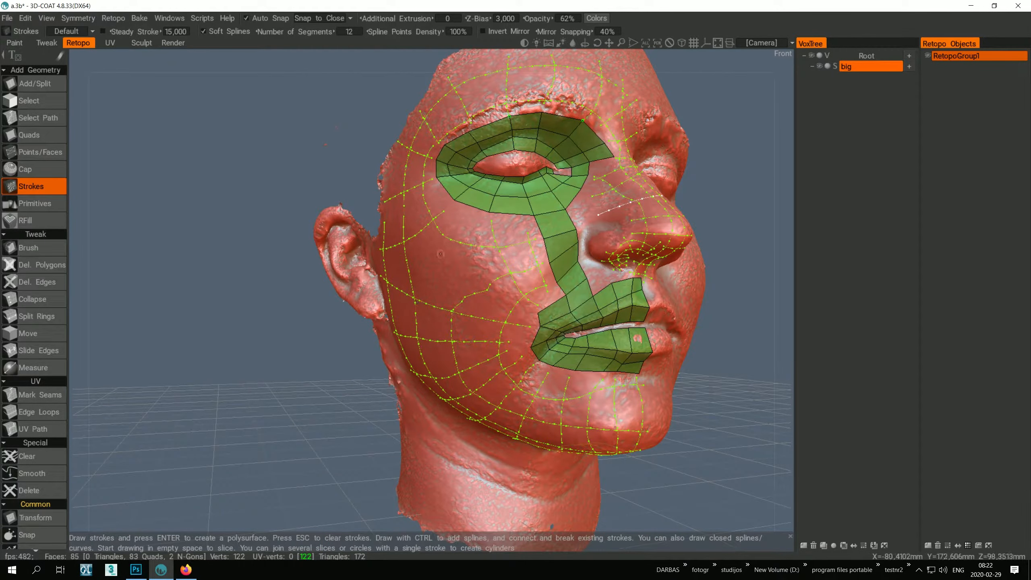
pyautogui.press('Return')
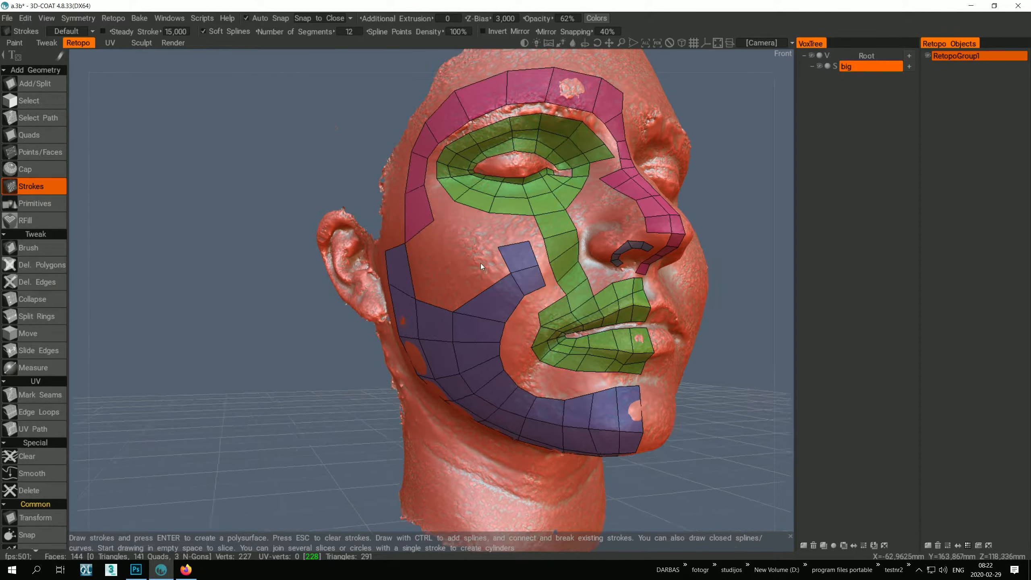
# Step: Use the Quads tool to bridge the gap between the brow strip and the upper eye loop, working from mid-brow toward the nose
pyautogui.moveTo(480, 262)
pyautogui.mouseDown(button='middle')
pyautogui.moveTo(571, 237)
pyautogui.moveTo(506, 280)
pyautogui.mouseUp(button='middle')
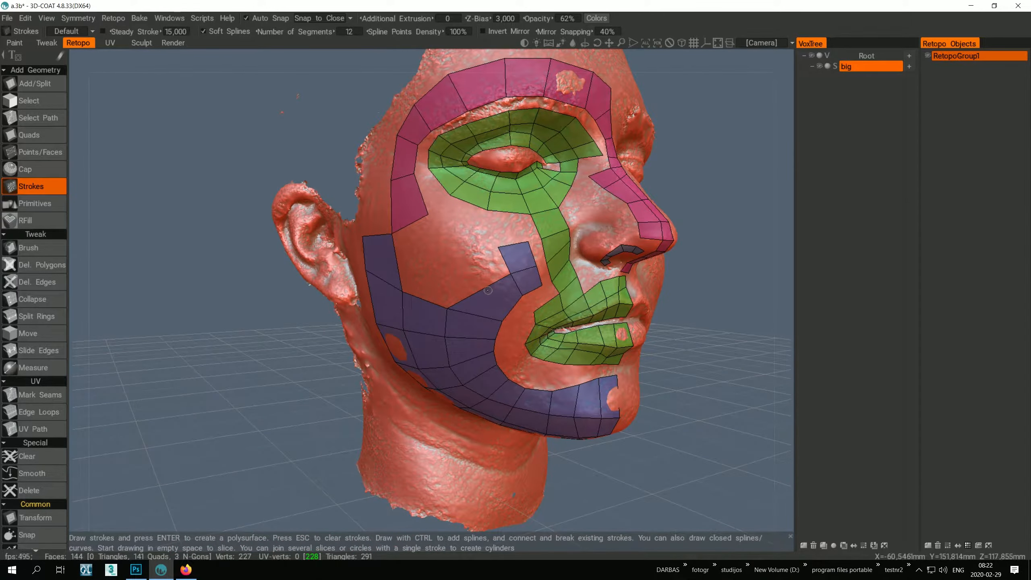
pyautogui.click(35, 134)
pyautogui.moveTo(514, 197); pyautogui.dragTo(457, 327, button='middle')
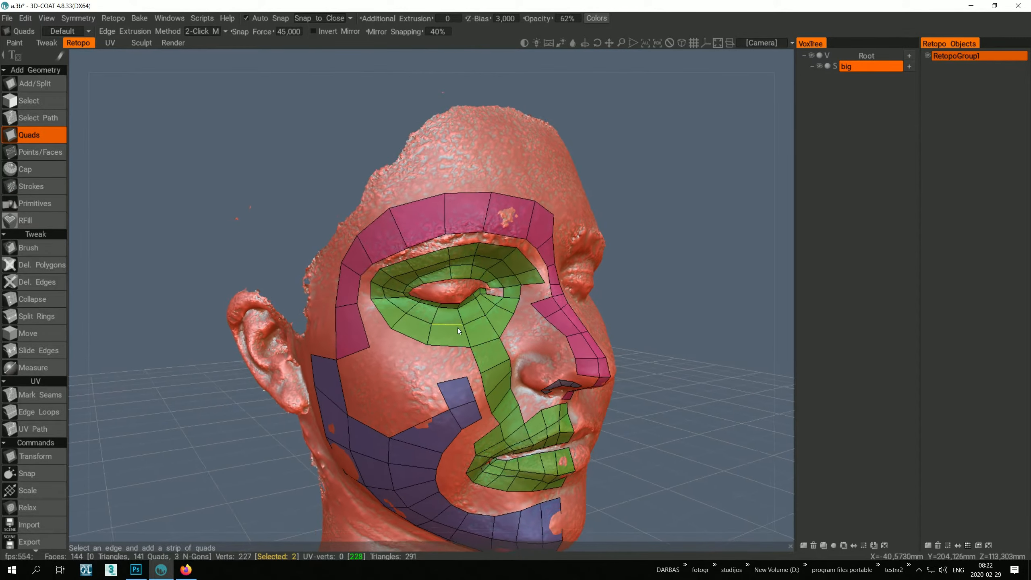
pyautogui.scroll(6, 457, 327)
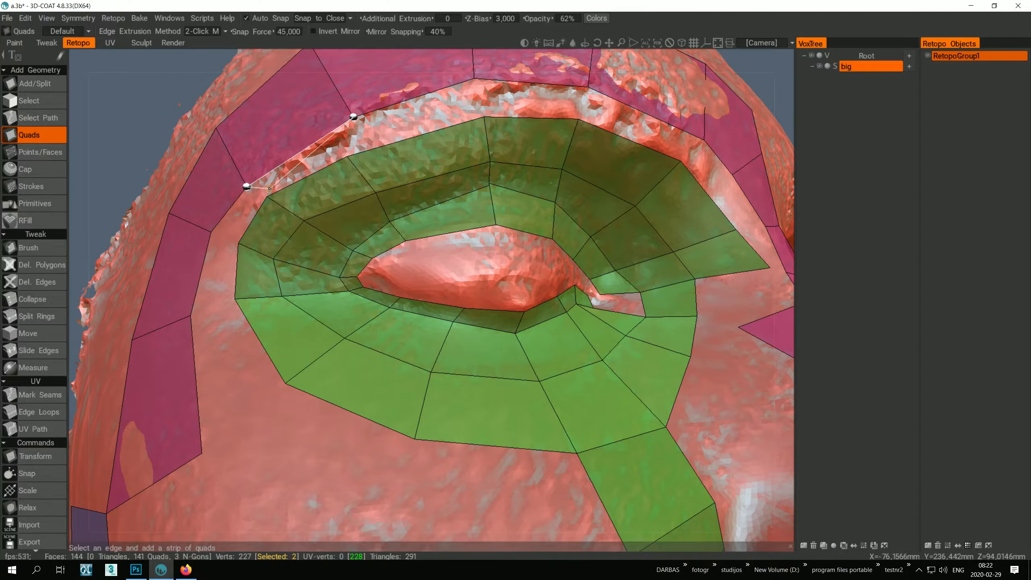
pyautogui.scroll(-6, 290, 185)
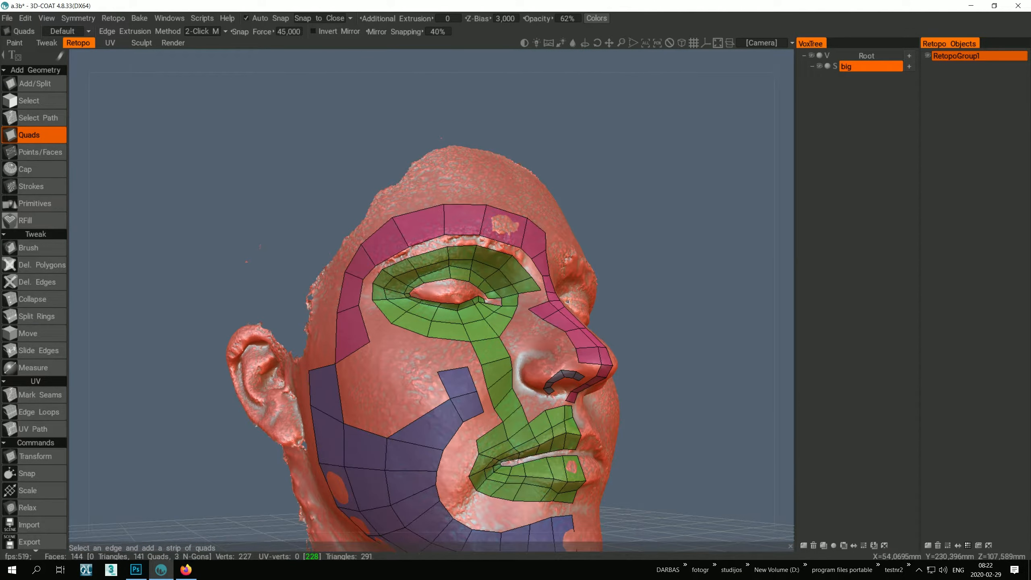
pyautogui.click(486, 363)
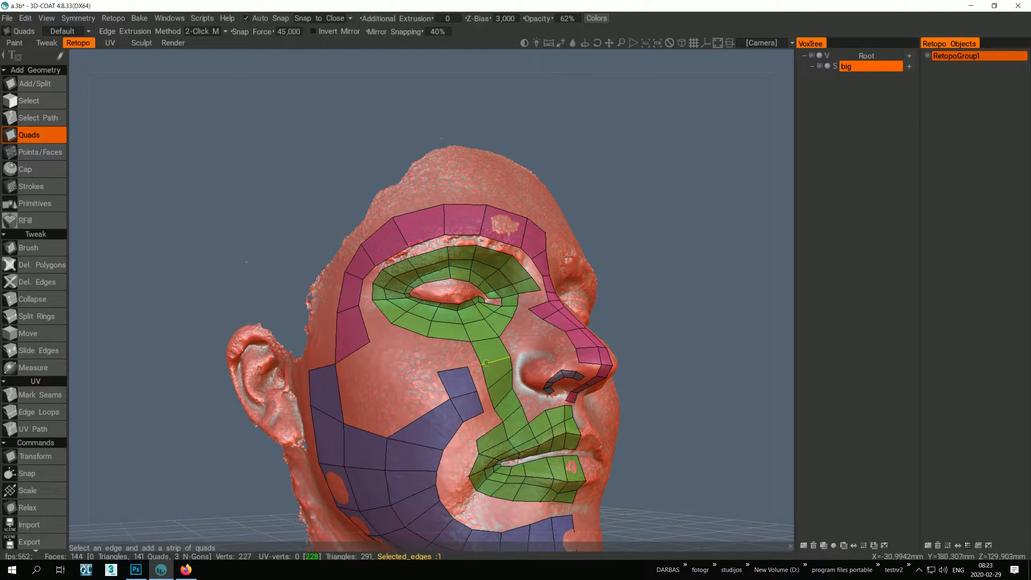
pyautogui.keyDown('alt'); pyautogui.moveTo(397, 263); pyautogui.dragTo(402, 297); pyautogui.keyUp('alt')
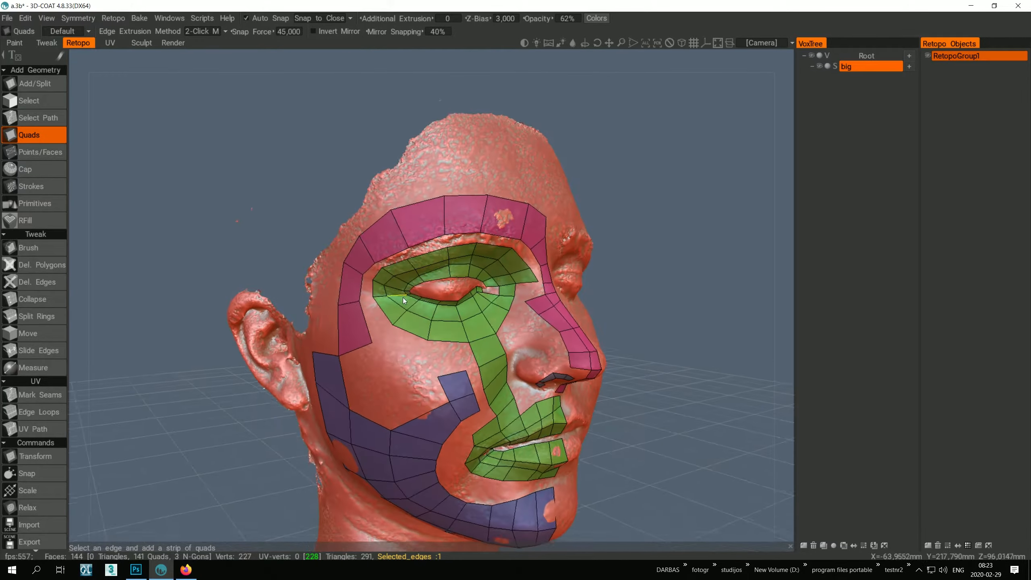
pyautogui.keyDown('alt'); pyautogui.moveTo(402, 298); pyautogui.dragTo(469, 292, button='right'); pyautogui.keyUp('alt')
pyautogui.click(432, 218)
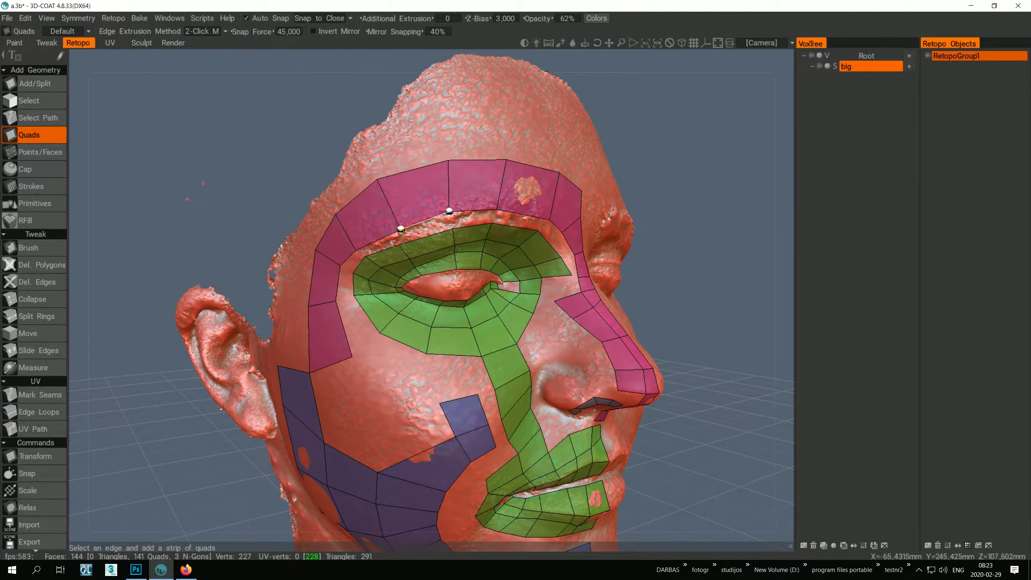
pyautogui.click(399, 244)
pyautogui.click(453, 228)
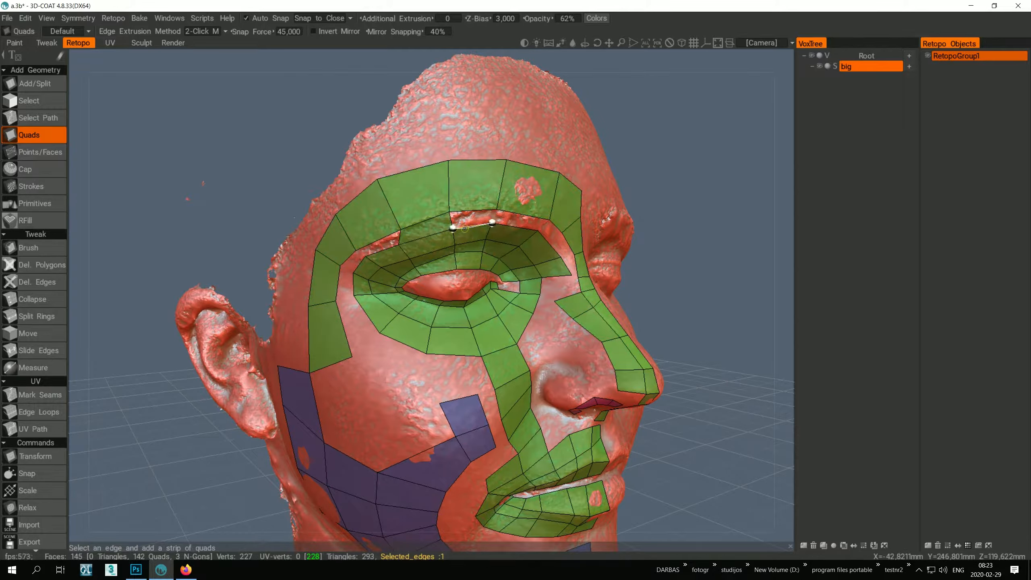
pyautogui.click(493, 222)
pyautogui.click(498, 210)
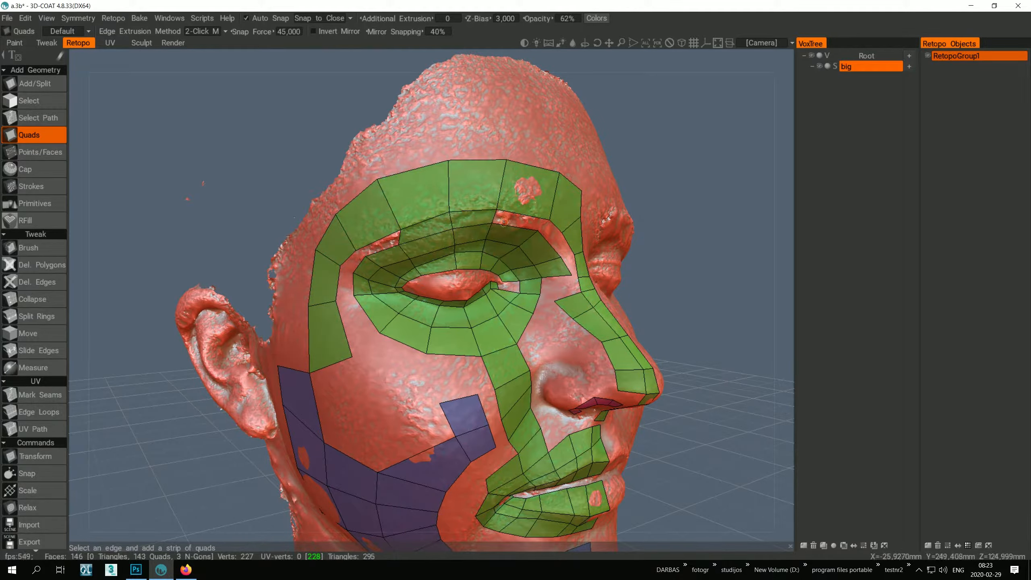
pyautogui.click(538, 230)
pyautogui.click(497, 209)
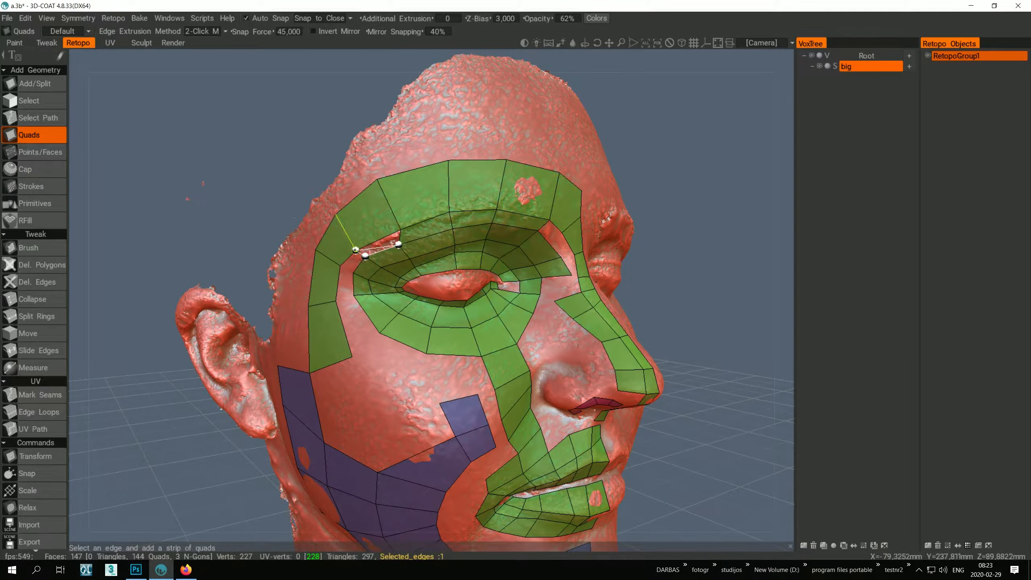
# Step: Fill the gap between the eye loop and the temple strip with quads, from the outer brow down past the outer eye corner
pyautogui.click(371, 256)
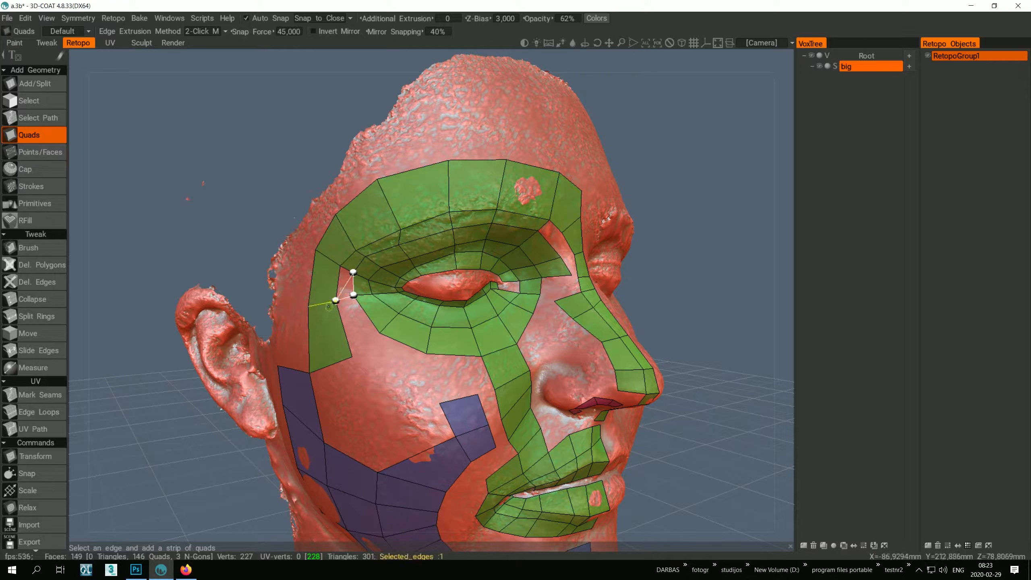
pyautogui.click(339, 267)
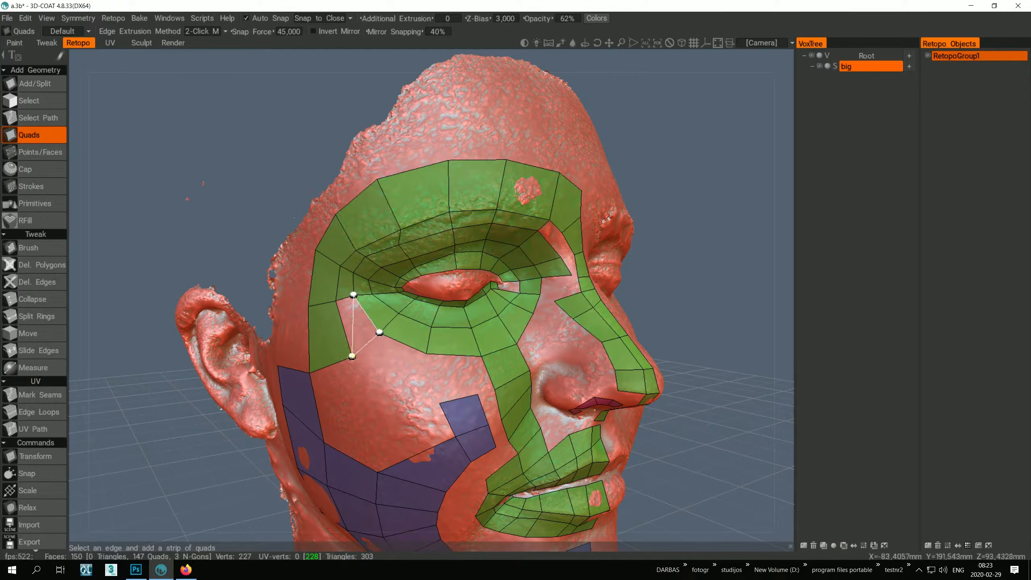
pyautogui.click(338, 306)
pyautogui.click(380, 332)
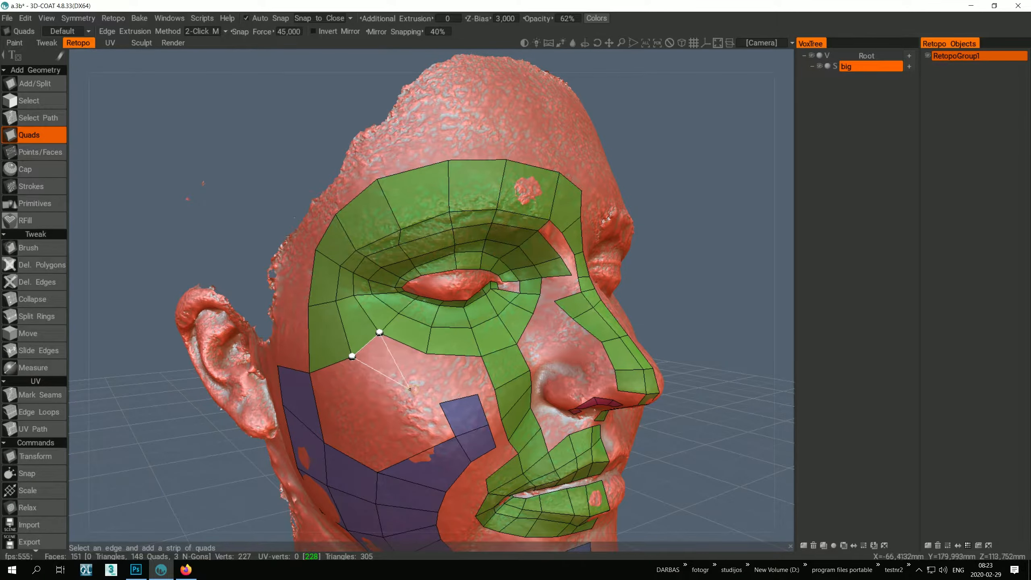
# Step: Add a row of quads below the lower eye loop, connecting the temple strip to the strip beside the nose
pyautogui.click(409, 389)
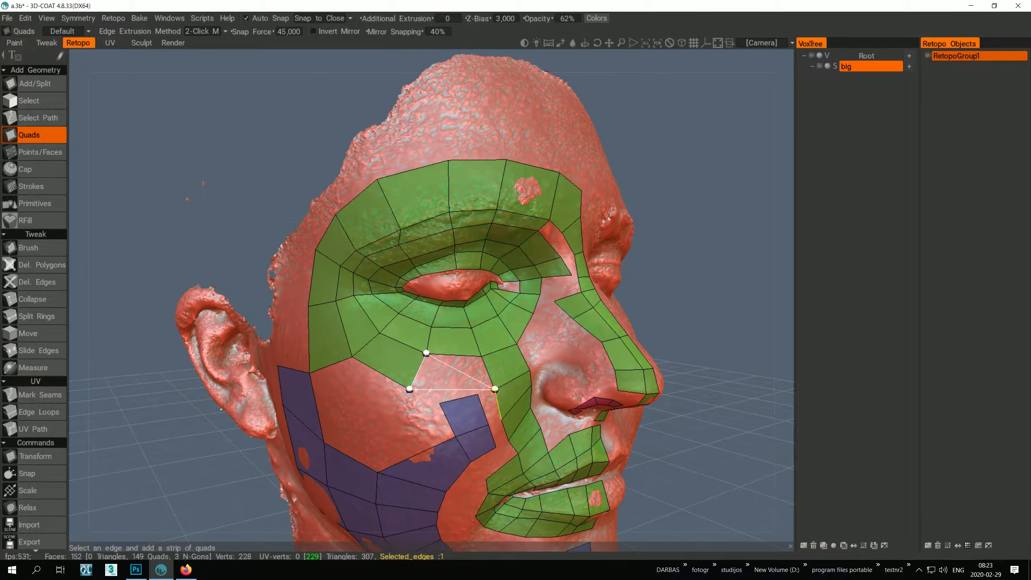
pyautogui.click(495, 389)
pyautogui.keyDown('alt'); pyautogui.moveTo(503, 349); pyautogui.dragTo(576, 345); pyautogui.keyUp('alt')
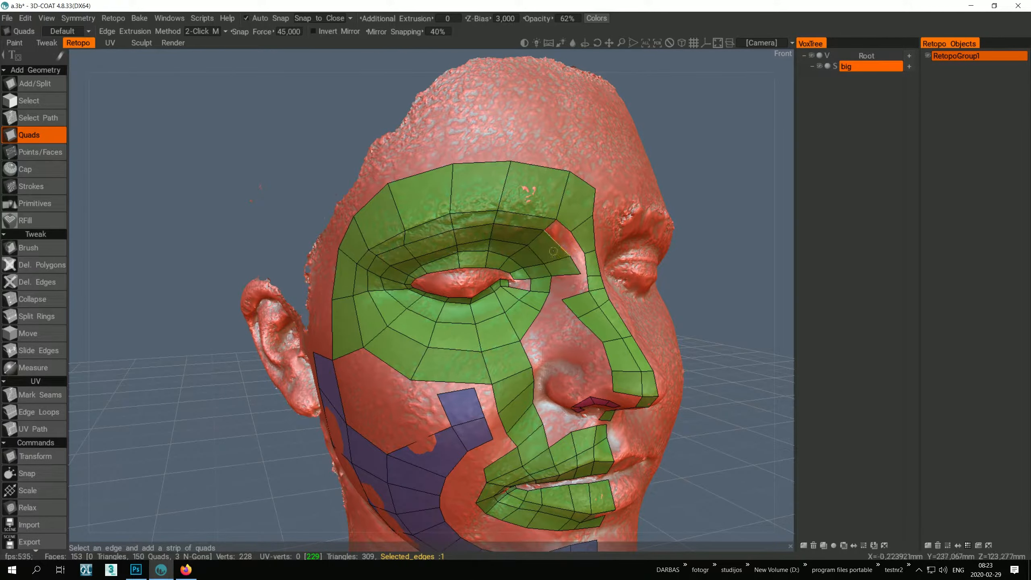
pyautogui.click(574, 262)
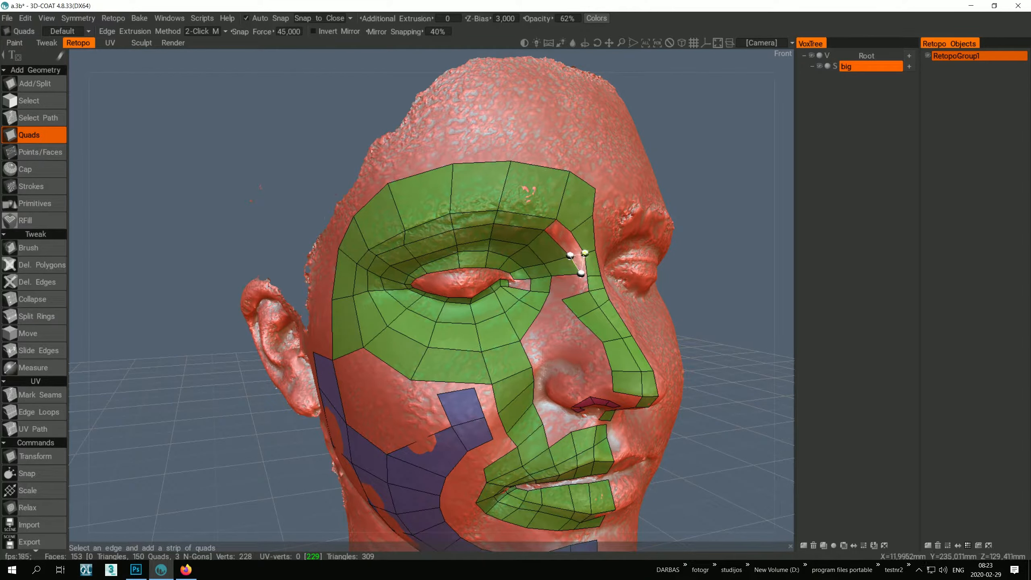
pyautogui.press('Escape')
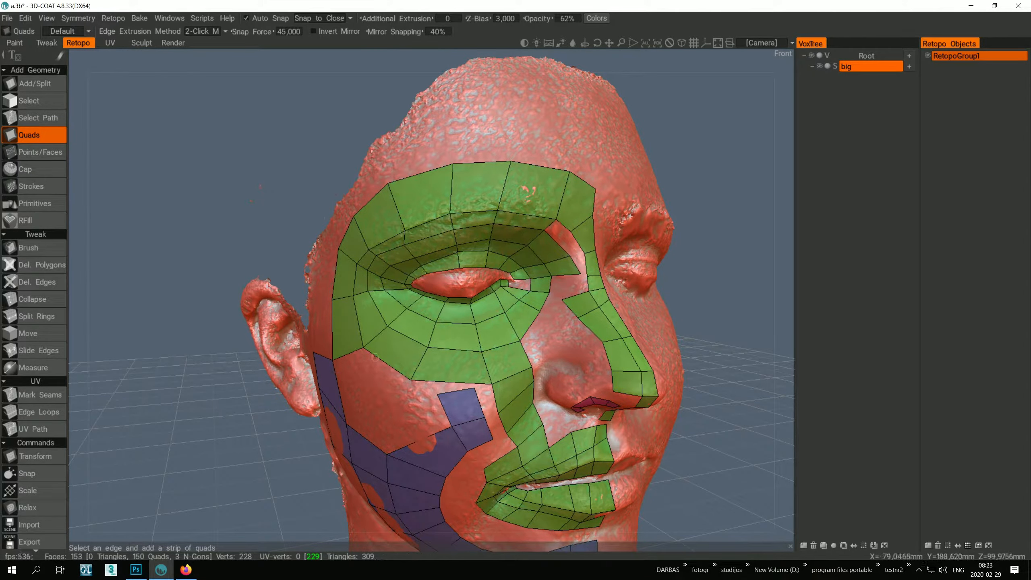
# Step: Increase the Move radius to 3,701 and shift the inner-corner vertex of the upper eye strip toward the eye
pyautogui.moveTo(575, 373); pyautogui.dragTo(406, 264, button='middle')
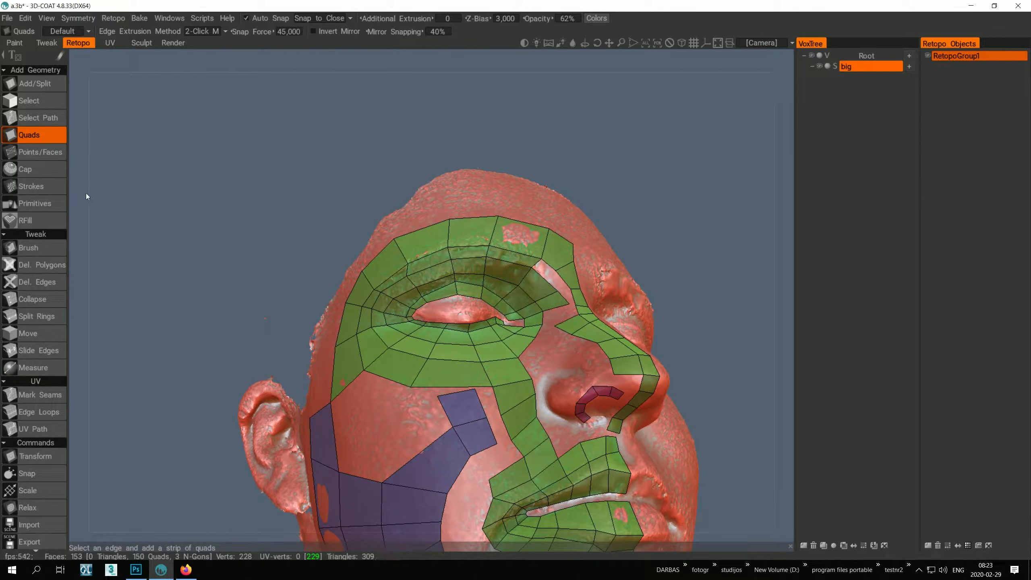
pyautogui.click(13, 335)
pyautogui.moveTo(400, 344)
pyautogui.mouseDown(button='middle')
pyautogui.moveTo(413, 412)
pyautogui.moveTo(408, 355)
pyautogui.mouseUp(button='middle')
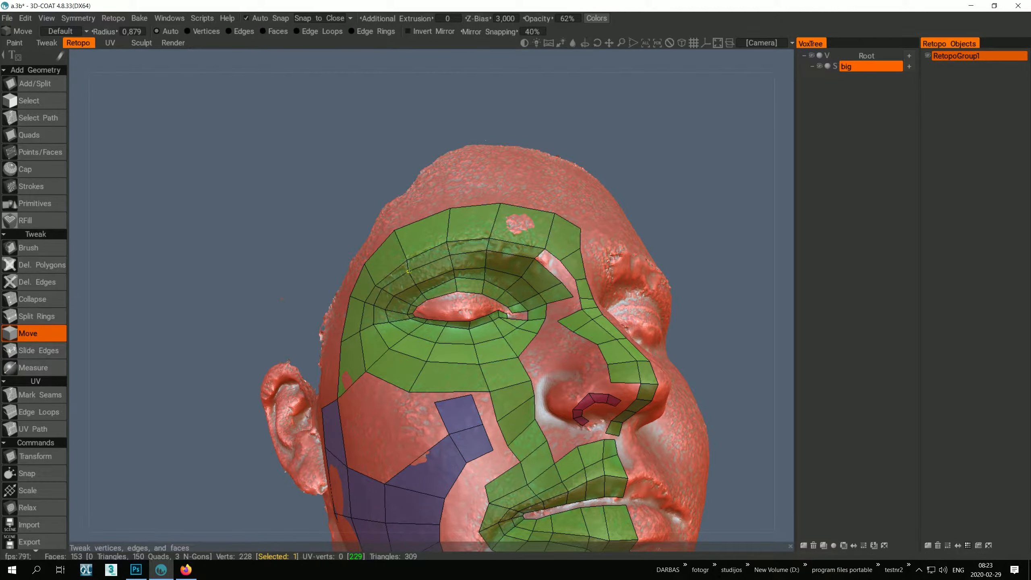
pyautogui.moveTo(411, 269); pyautogui.dragTo(454, 280, button='middle')
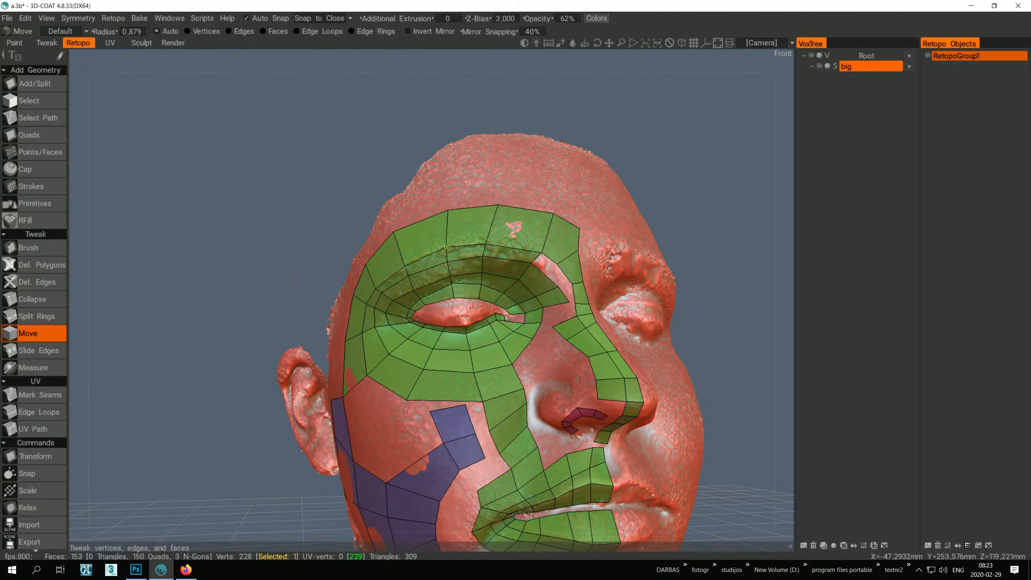
pyautogui.moveTo(446, 246); pyautogui.dragTo(570, 302, button='middle')
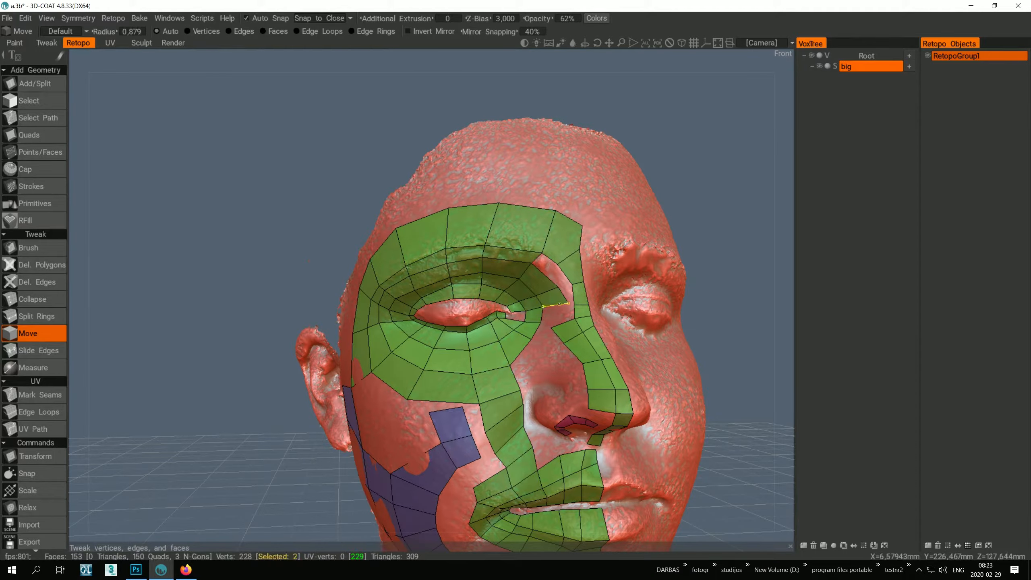
pyautogui.scroll(6, 559, 305)
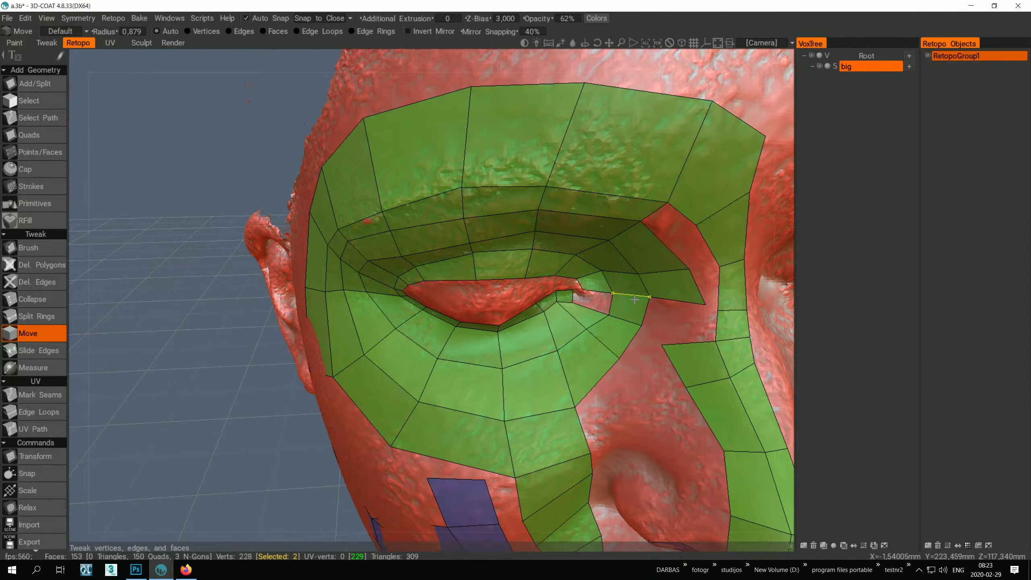
pyautogui.moveTo(634, 299); pyautogui.dragTo(420, 295, button='middle')
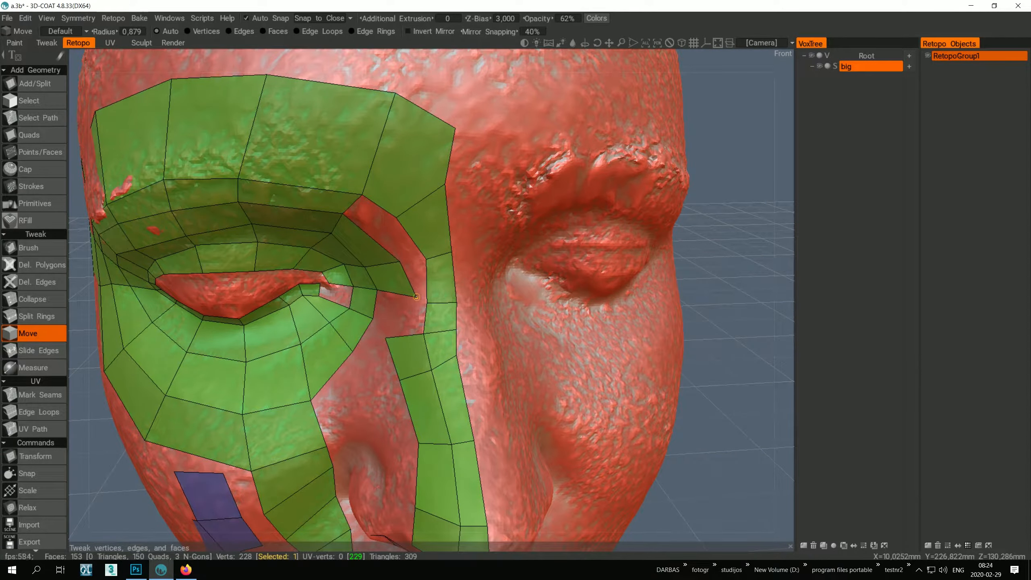
pyautogui.moveTo(413, 300); pyautogui.dragTo(419, 285, button='right')
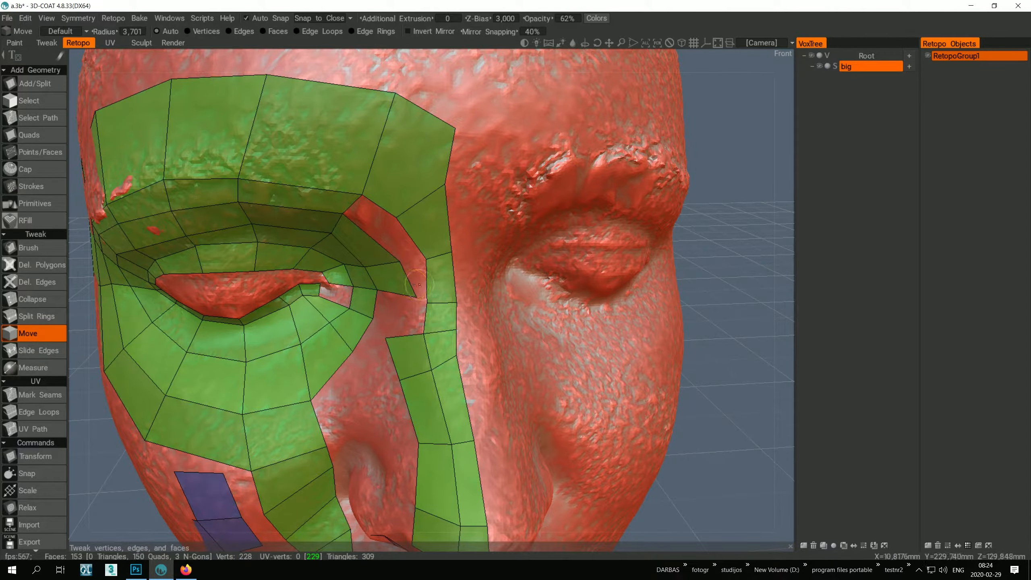
pyautogui.moveTo(414, 301); pyautogui.dragTo(386, 290)
# Step: Move the upper cheek strip's edge vertices onto the strip beside the nose to weld the two strips together
pyautogui.keyDown('alt'); pyautogui.moveTo(337, 422); pyautogui.dragTo(447, 319, button='middle'); pyautogui.keyUp('alt')
pyautogui.moveTo(422, 325)
pyautogui.keyDown('alt'); pyautogui.mouseDown()
pyautogui.moveTo(440, 335)
pyautogui.moveTo(443, 310)
pyautogui.moveTo(441, 322)
pyautogui.mouseUp(); pyautogui.keyUp('alt')
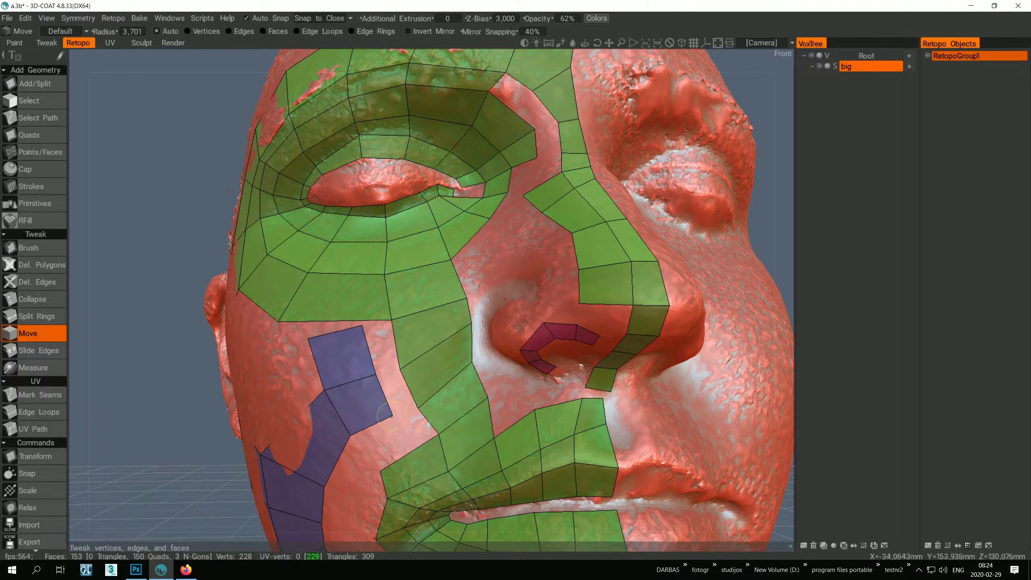
pyautogui.moveTo(393, 416); pyautogui.dragTo(412, 408)
pyautogui.moveTo(376, 373); pyautogui.dragTo(392, 320)
pyautogui.keyDown('alt'); pyautogui.moveTo(341, 403); pyautogui.dragTo(326, 387); pyautogui.keyUp('alt')
pyautogui.moveTo(347, 436); pyautogui.dragTo(350, 433)
# Step: Move vertices to join the upper lip strip with the strip under the nose, and adjust the edge below the lower lip
pyautogui.moveTo(384, 459)
pyautogui.keyDown('alt'); pyautogui.mouseDown(button='middle')
pyautogui.moveTo(371, 449)
pyautogui.moveTo(447, 337)
pyautogui.mouseUp(button='middle'); pyautogui.keyUp('alt')
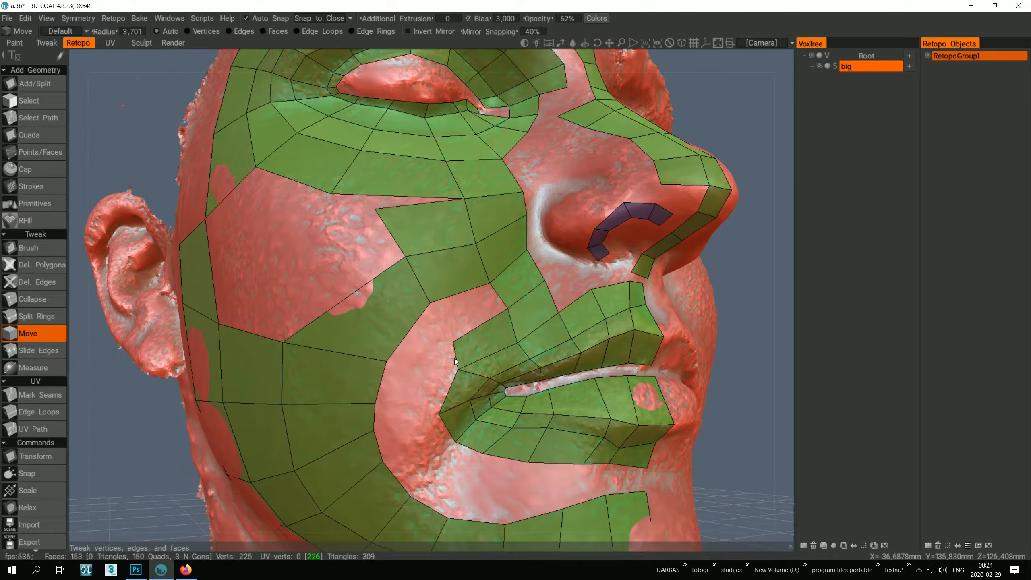
pyautogui.moveTo(426, 385)
pyautogui.keyDown('alt'); pyautogui.mouseDown()
pyautogui.moveTo(357, 362)
pyautogui.moveTo(426, 378)
pyautogui.moveTo(436, 392)
pyautogui.mouseUp(); pyautogui.keyUp('alt')
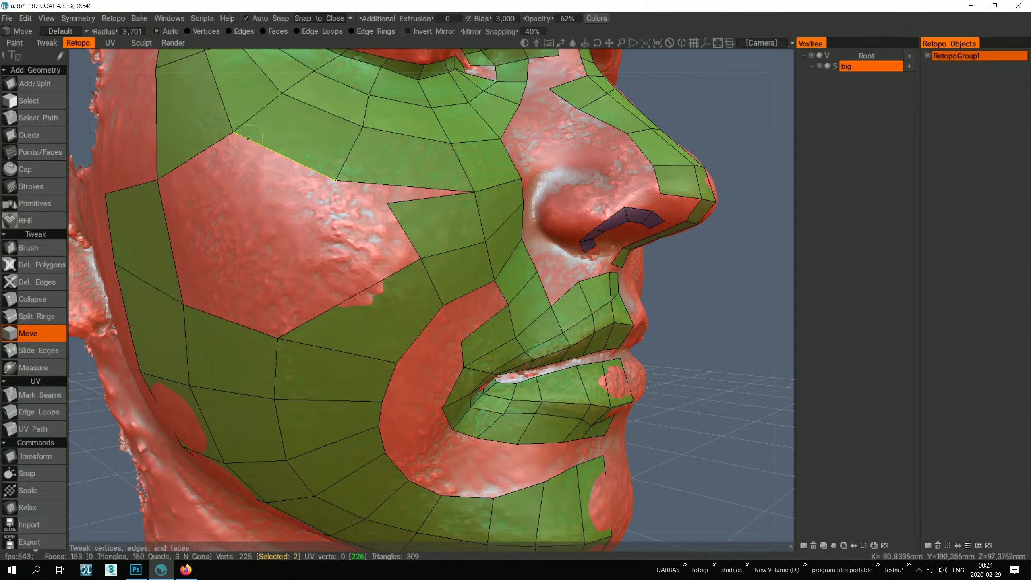
pyautogui.moveTo(449, 348)
pyautogui.keyDown('alt'); pyautogui.mouseDown()
pyautogui.moveTo(372, 329)
pyautogui.moveTo(399, 345)
pyautogui.moveTo(409, 295)
pyautogui.moveTo(377, 299)
pyautogui.moveTo(447, 292)
pyautogui.mouseUp(); pyautogui.keyUp('alt')
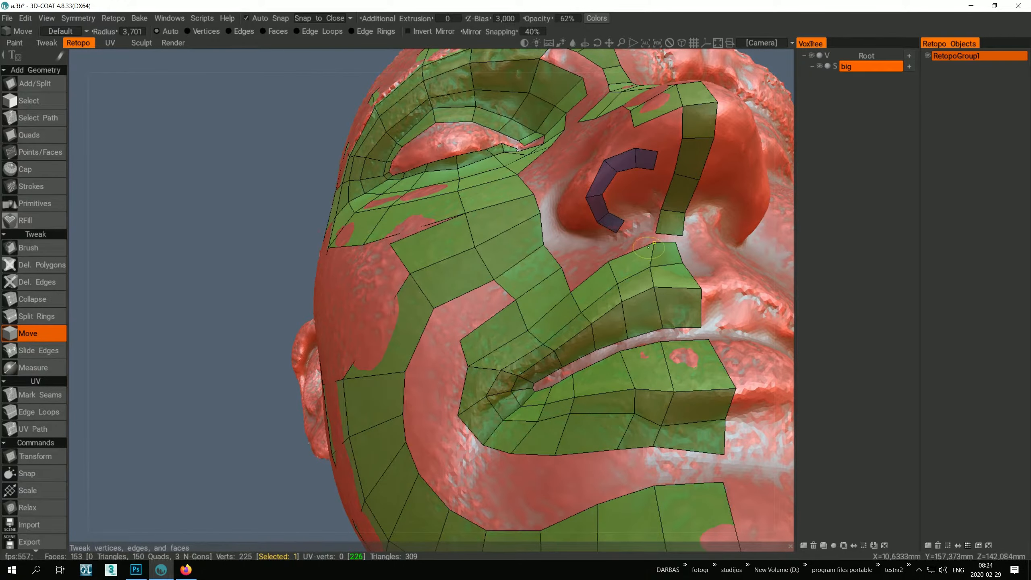
pyautogui.moveTo(654, 242); pyautogui.dragTo(641, 285)
pyautogui.moveTo(543, 280); pyautogui.dragTo(548, 289)
pyautogui.moveTo(548, 319)
pyautogui.mouseDown()
pyautogui.moveTo(507, 312)
pyautogui.moveTo(506, 287)
pyautogui.moveTo(531, 279)
pyautogui.moveTo(498, 290)
pyautogui.moveTo(548, 280)
pyautogui.mouseUp()
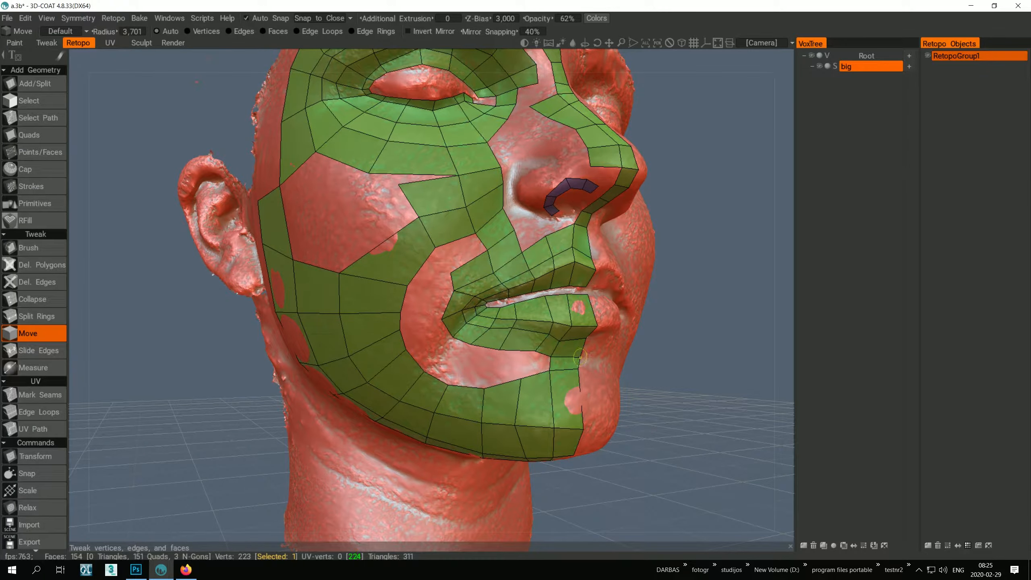
pyautogui.moveTo(527, 354); pyautogui.dragTo(532, 356)
# Step: Fill the gap between the lower lip and the chin strip with quads, from the chin around to the mouth corner
pyautogui.click(35, 135)
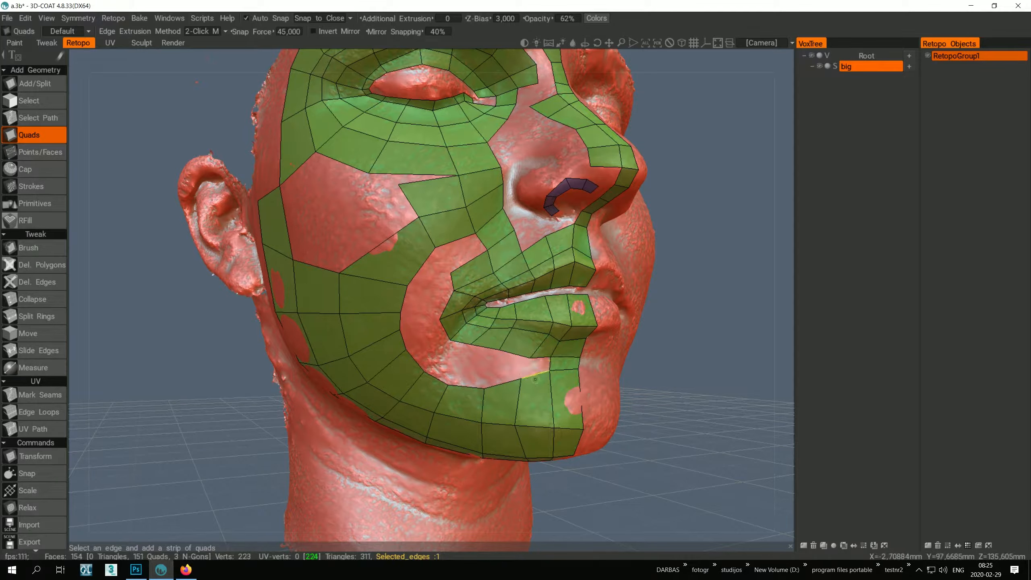
pyautogui.click(550, 355)
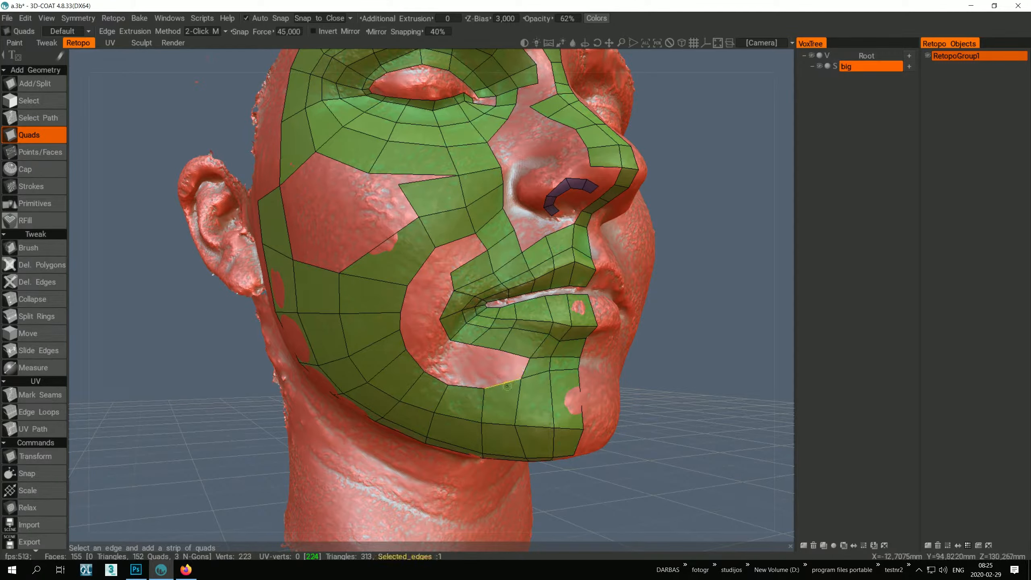
pyautogui.click(486, 377)
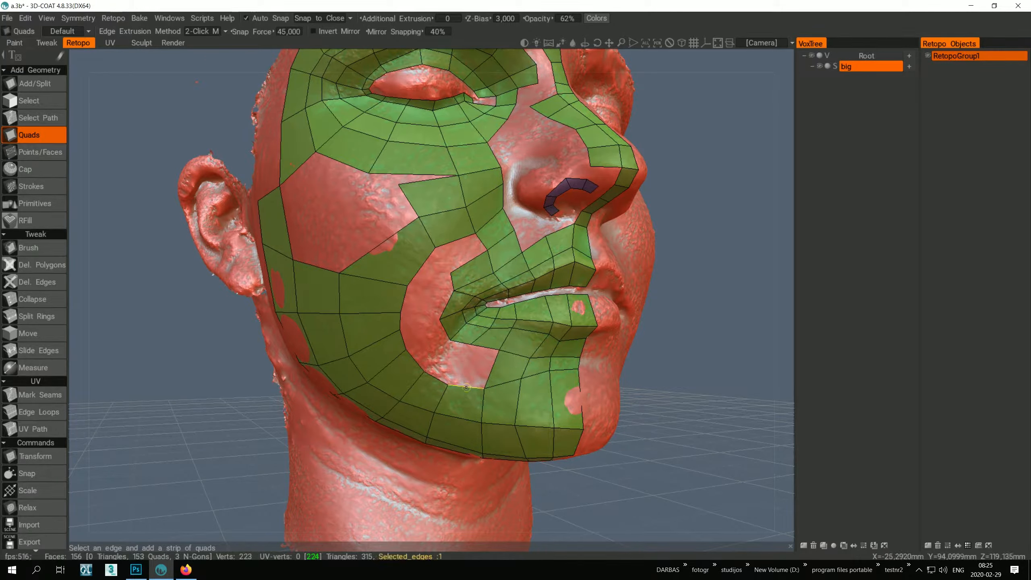
pyautogui.click(484, 388)
pyautogui.click(448, 384)
pyautogui.click(471, 345)
pyautogui.click(499, 350)
pyautogui.click(436, 378)
pyautogui.click(450, 340)
pyautogui.click(415, 361)
pyautogui.click(440, 320)
# Step: Add a quad between the cheek strip and the strip above the mouth corner
pyautogui.keyDown('alt'); pyautogui.moveTo(418, 276); pyautogui.dragTo(434, 270); pyautogui.keyUp('alt')
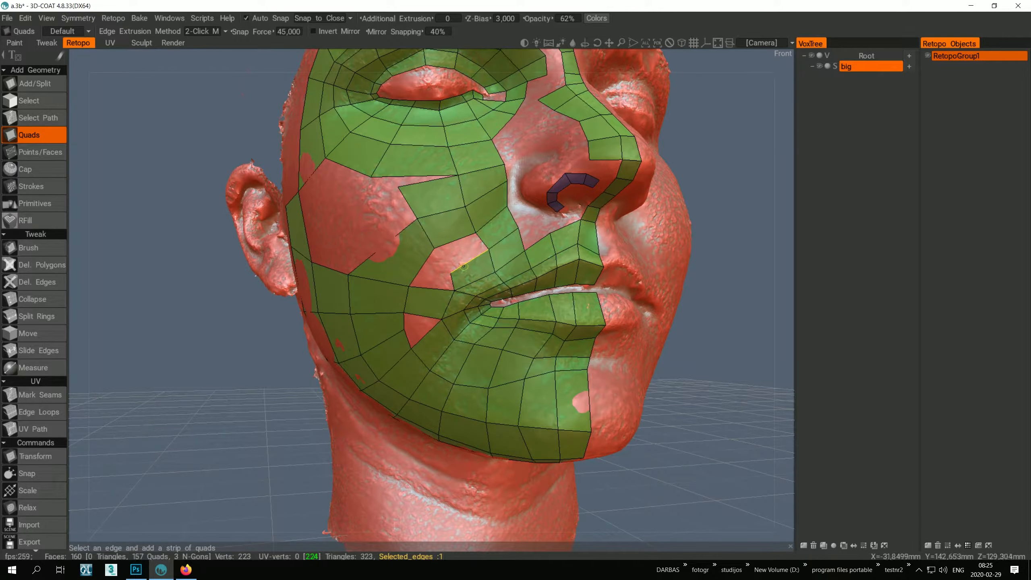
pyautogui.click(465, 265)
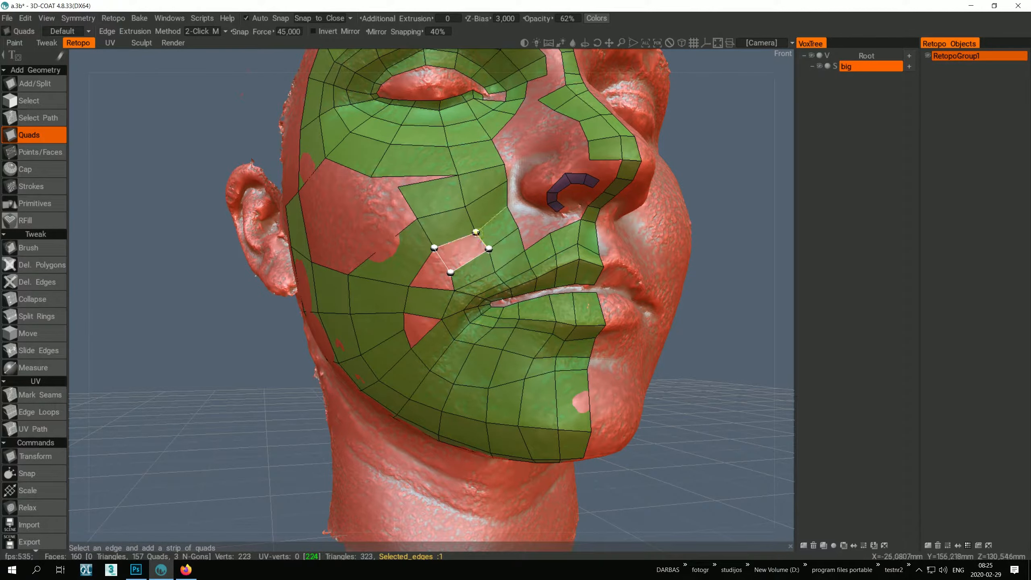
pyautogui.click(456, 240)
pyautogui.moveTo(532, 289)
pyautogui.keyDown('alt'); pyautogui.mouseDown()
pyautogui.moveTo(517, 239)
pyautogui.moveTo(538, 296)
pyautogui.mouseUp(); pyautogui.keyUp('alt')
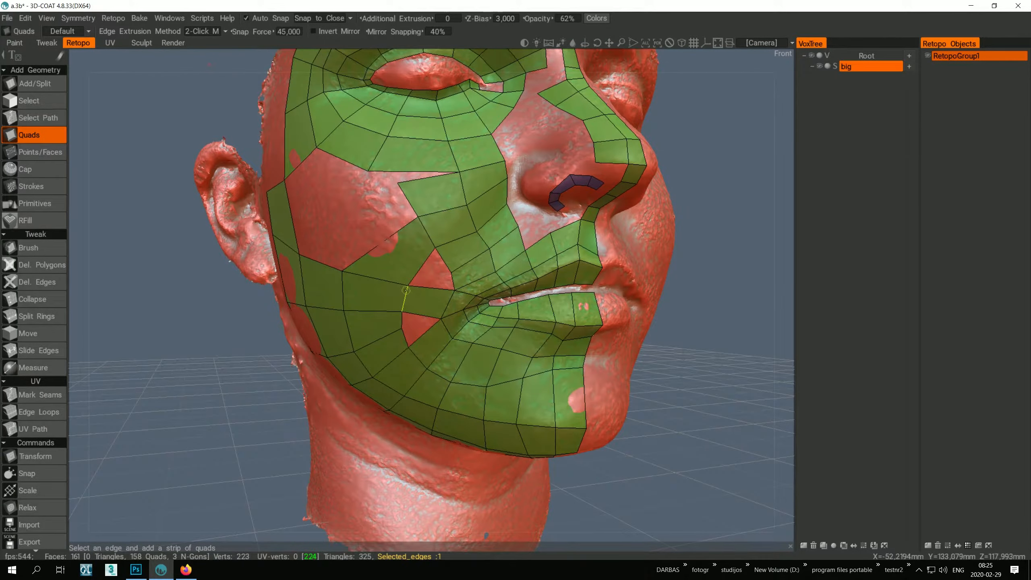
pyautogui.keyDown('alt'); pyautogui.moveTo(377, 258); pyautogui.dragTo(459, 272, button='middle'); pyautogui.keyUp('alt')
pyautogui.keyDown('alt'); pyautogui.moveTo(459, 272); pyautogui.dragTo(399, 269); pyautogui.keyUp('alt')
pyautogui.scroll(-4, 451, 259)
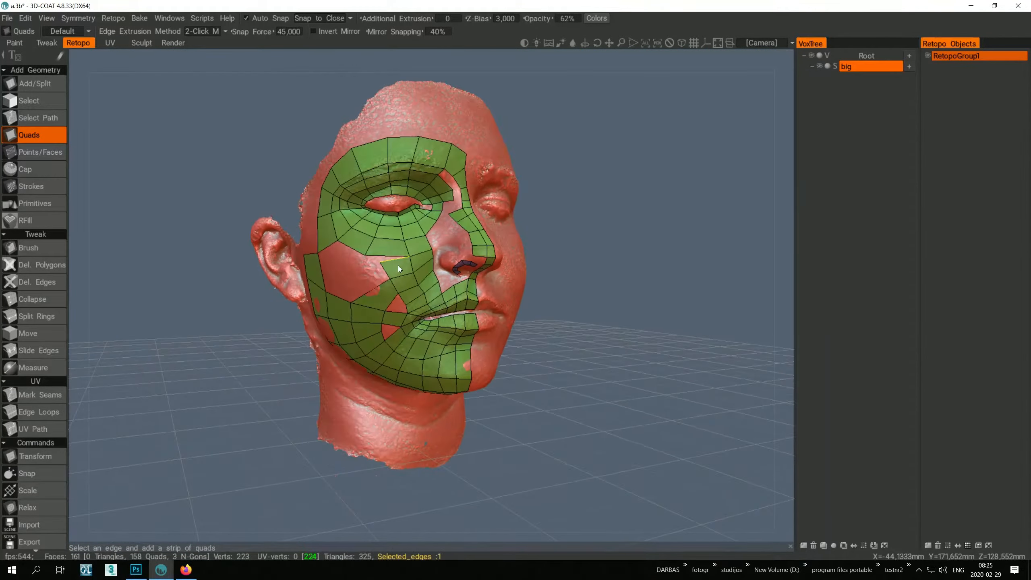
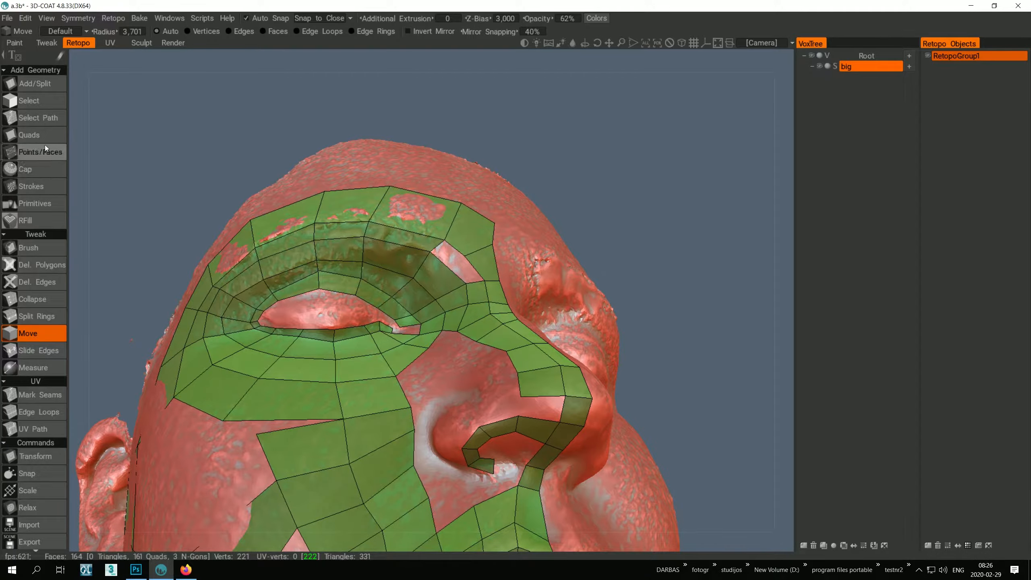
# Step: Bridge the gap between the nose tip strip and the upper nostril rim with a quad
pyautogui.click(41, 136)
pyautogui.click(537, 419)
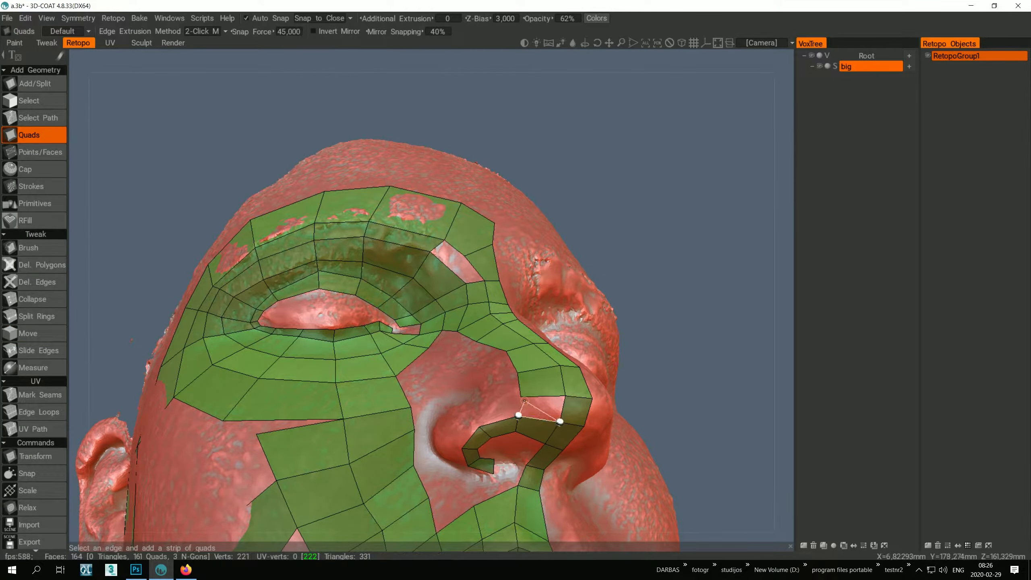
pyautogui.click(521, 396)
pyautogui.click(565, 396)
# Step: Add a row of quads up from the outer nostril rim and connect it to the nose tip strip
pyautogui.keyDown('alt'); pyautogui.moveTo(556, 409); pyautogui.dragTo(568, 499); pyautogui.keyUp('alt')
pyautogui.click(414, 311)
pyautogui.click(360, 294)
pyautogui.click(432, 261)
pyautogui.click(435, 279)
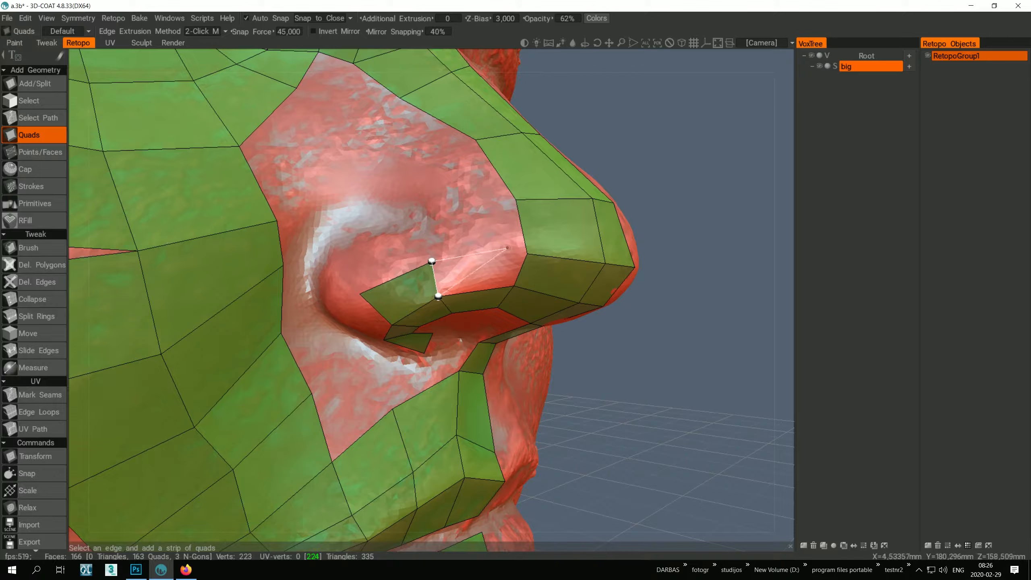
pyautogui.click(527, 253)
pyautogui.click(510, 286)
pyautogui.keyDown('alt'); pyautogui.moveTo(508, 284); pyautogui.dragTo(467, 280); pyautogui.keyUp('alt')
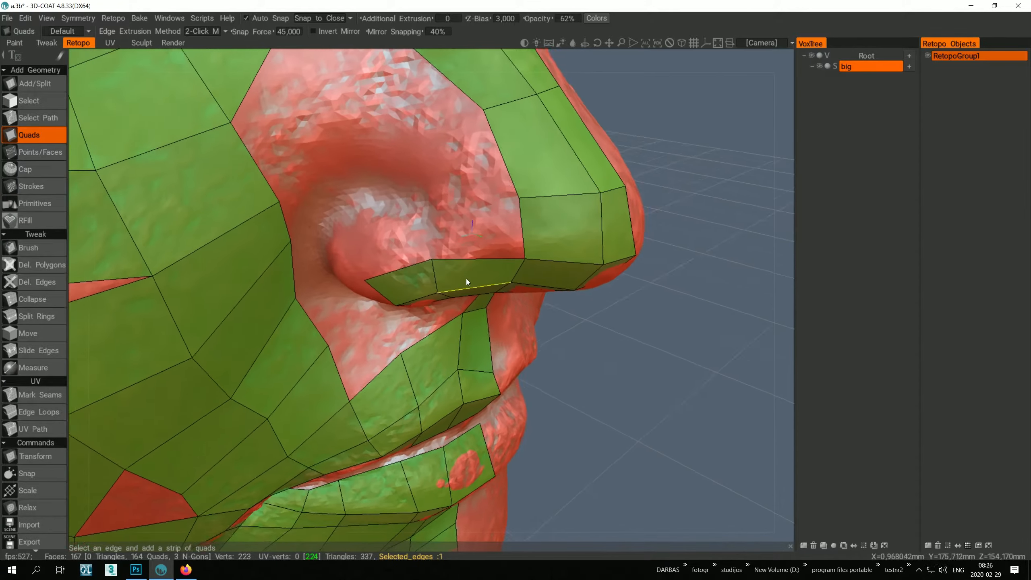
# Step: Build a second row of quads on the nostril wing, from the nose tip strip back toward the cheek
pyautogui.click(476, 259)
pyautogui.click(518, 198)
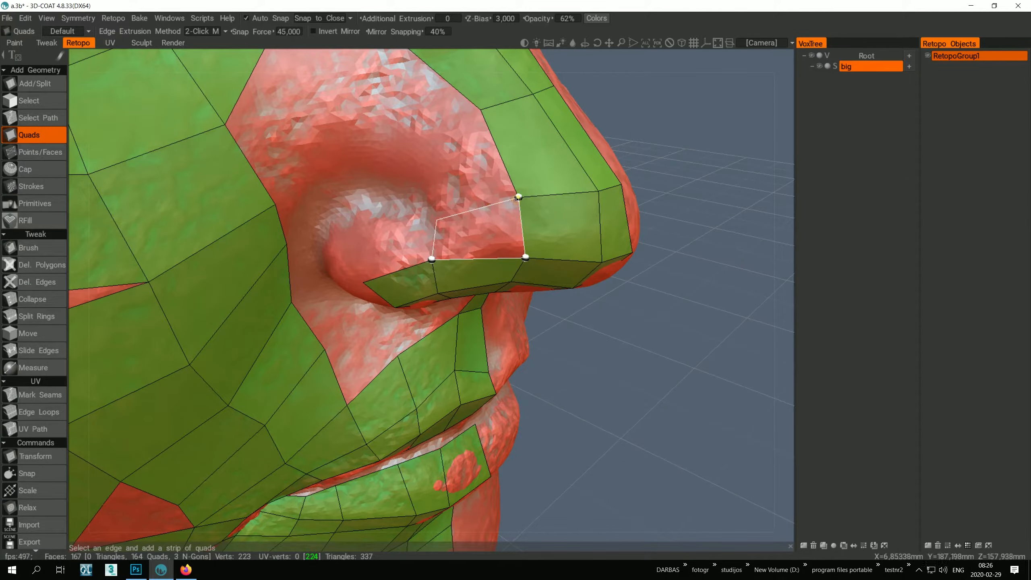
pyautogui.click(436, 219)
pyautogui.click(376, 222)
pyautogui.click(364, 262)
pyautogui.keyDown('alt'); pyautogui.moveTo(479, 292); pyautogui.dragTo(499, 280); pyautogui.keyUp('alt')
# Step: Weld the open vertices of the two nostril wing rows and extend them with quads around the back of the nostril
pyautogui.click(28, 334)
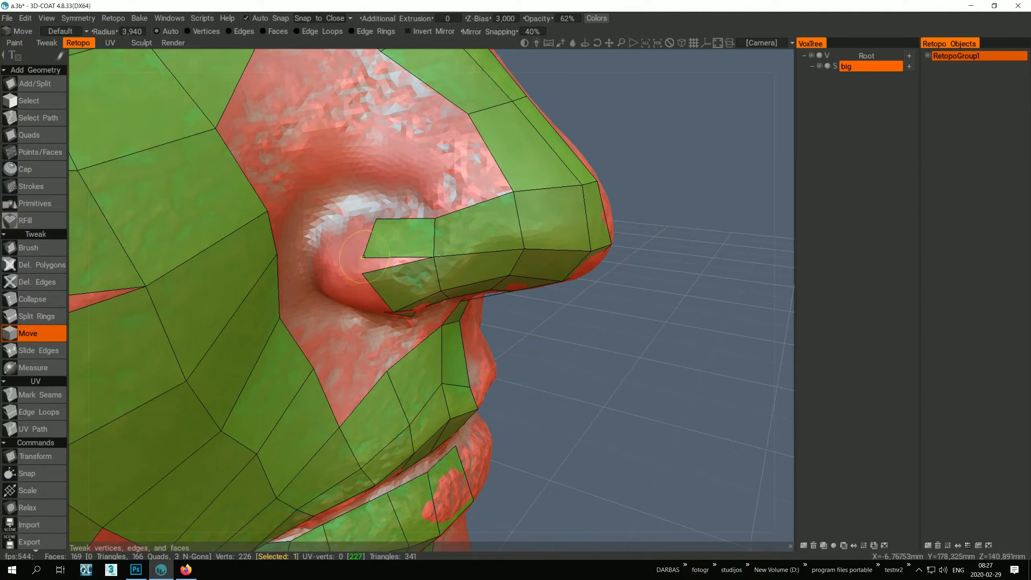
pyautogui.moveTo(364, 257); pyautogui.dragTo(493, 256)
pyautogui.click(29, 135)
pyautogui.click(331, 249)
pyautogui.click(329, 287)
pyautogui.click(350, 310)
# Step: Move the nostril wing's upper and rear vertices outward to follow the crease around the nostril
pyautogui.click(29, 333)
pyautogui.moveTo(369, 224); pyautogui.dragTo(369, 212)
pyautogui.moveTo(324, 250); pyautogui.dragTo(318, 244)
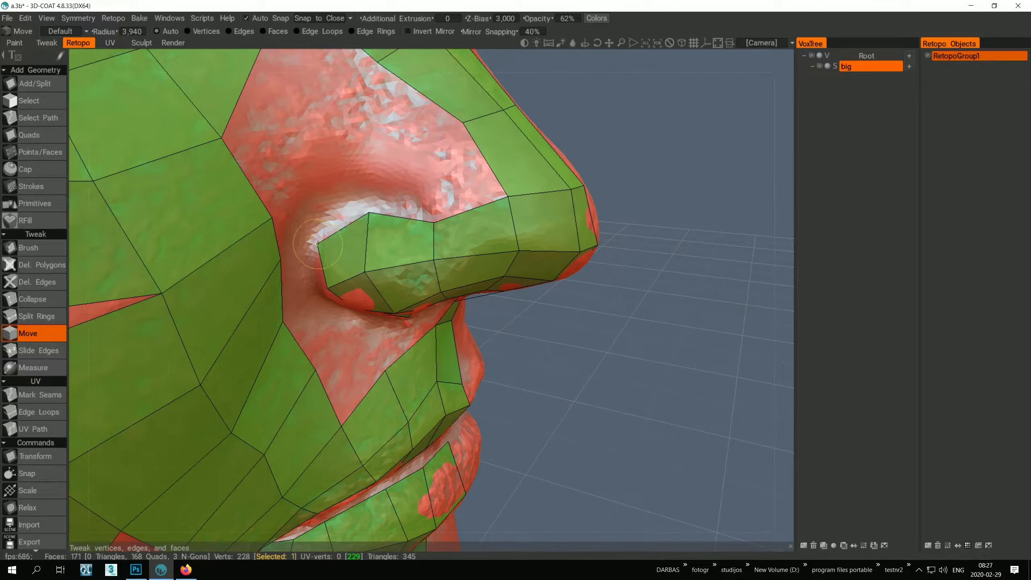
pyautogui.moveTo(368, 212); pyautogui.dragTo(359, 205)
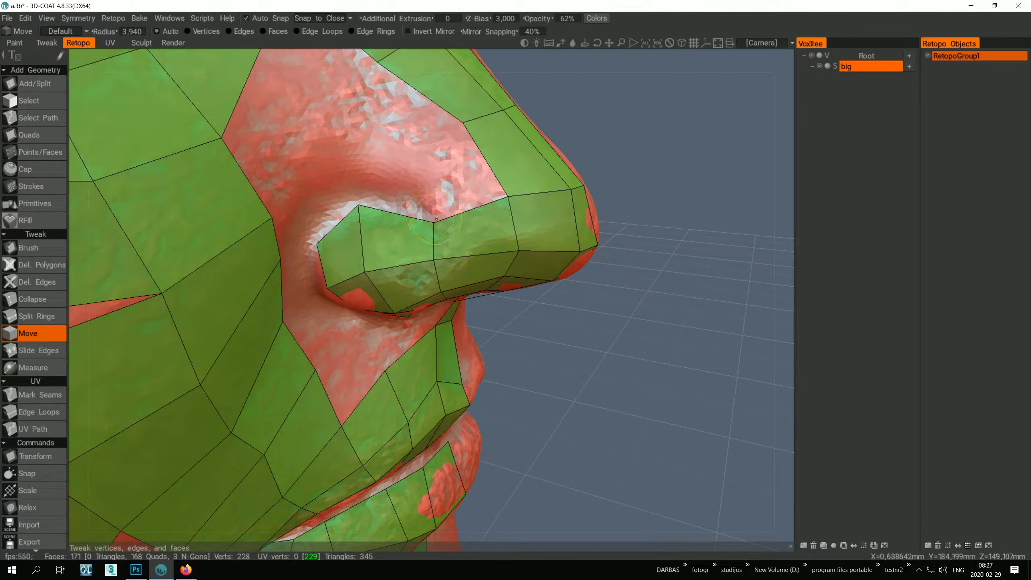
pyautogui.moveTo(436, 219); pyautogui.dragTo(435, 209)
# Step: Use Add/Split to cut the strip between the nose and upper lip crosswise just below the nostril
pyautogui.moveTo(518, 249)
pyautogui.keyDown('alt'); pyautogui.mouseDown()
pyautogui.moveTo(431, 210)
pyautogui.moveTo(410, 348)
pyautogui.moveTo(404, 324)
pyautogui.moveTo(413, 331)
pyautogui.moveTo(441, 309)
pyautogui.mouseUp(); pyautogui.keyUp('alt')
pyautogui.click(34, 84)
pyautogui.click(434, 349)
pyautogui.click(461, 352)
pyautogui.rightClick(453, 352)
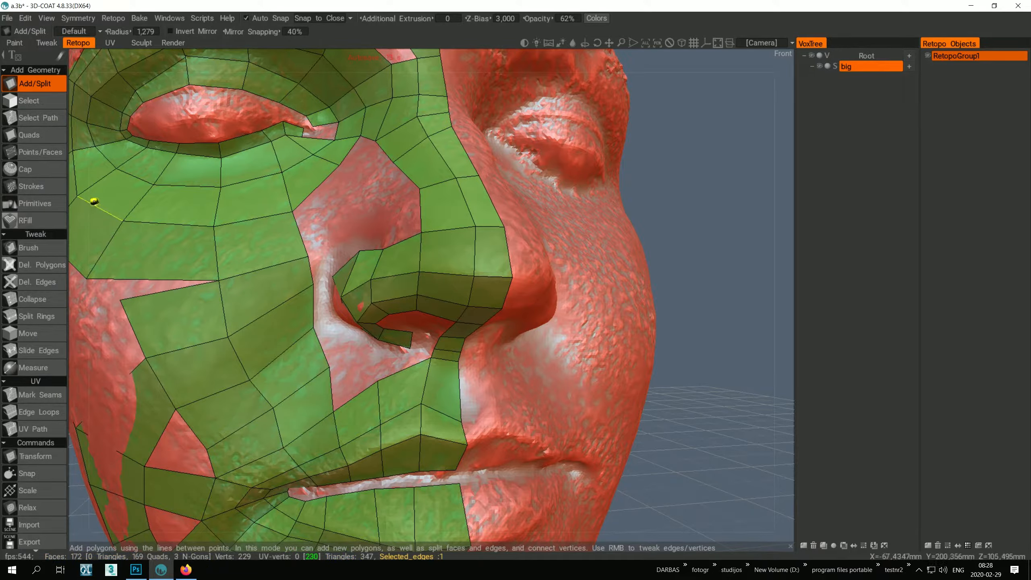
# Step: Connect the inner nostril rim to the strip under the nose and the upper lip with quads
pyautogui.click(36, 135)
pyautogui.click(446, 350)
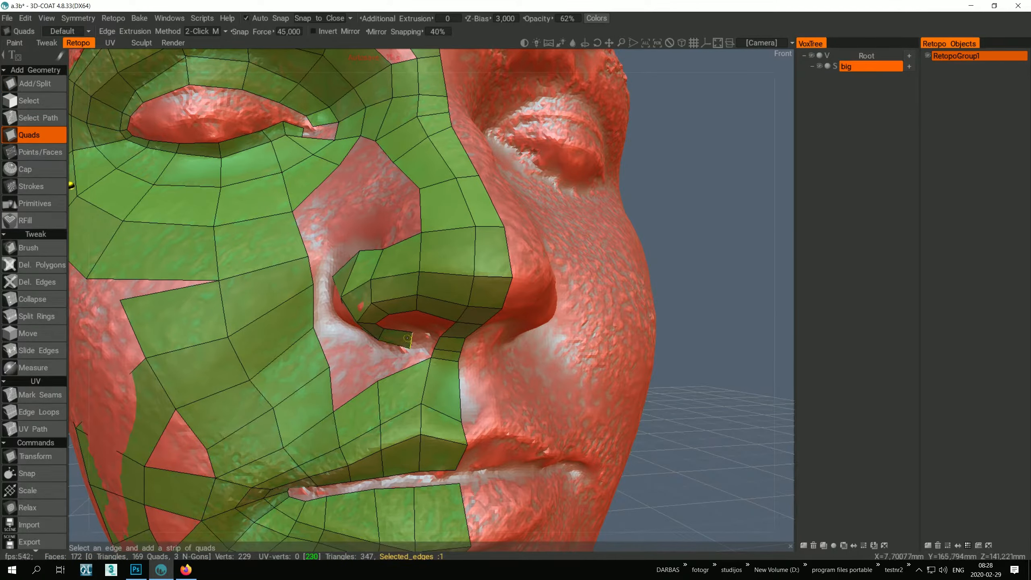
pyautogui.click(436, 348)
pyautogui.click(440, 336)
pyautogui.click(422, 348)
pyautogui.click(431, 357)
pyautogui.click(379, 381)
pyautogui.click(394, 365)
# Step: Try to fill the gap between the nostril base, cheek strip and upper lip with a quad, and undo it
pyautogui.click(329, 368)
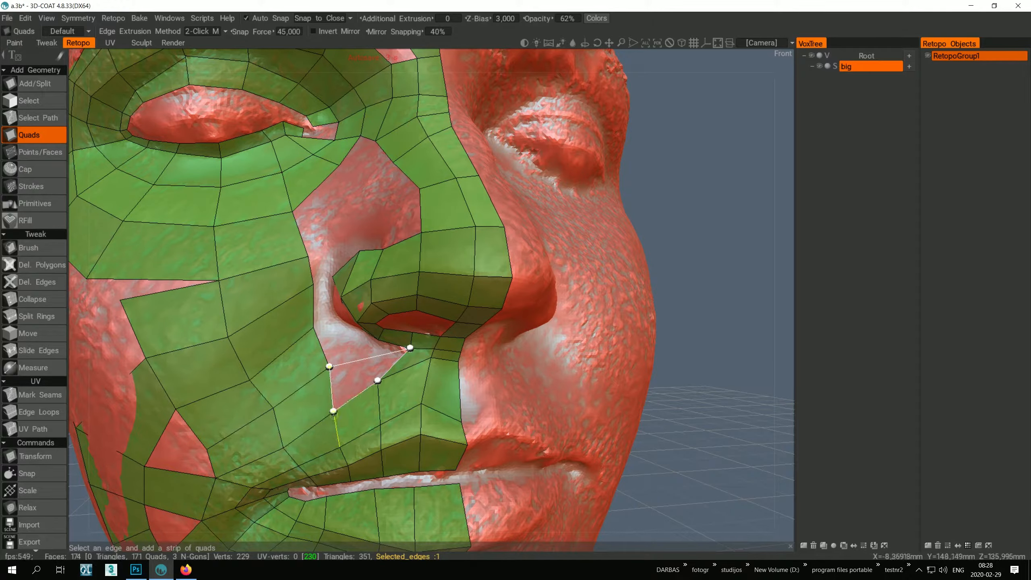
pyautogui.click(333, 410)
pyautogui.keyDown('alt'); pyautogui.moveTo(377, 350); pyautogui.dragTo(379, 377); pyautogui.keyUp('alt')
pyautogui.hotkey('ctrl', 'z')
pyautogui.click(428, 414)
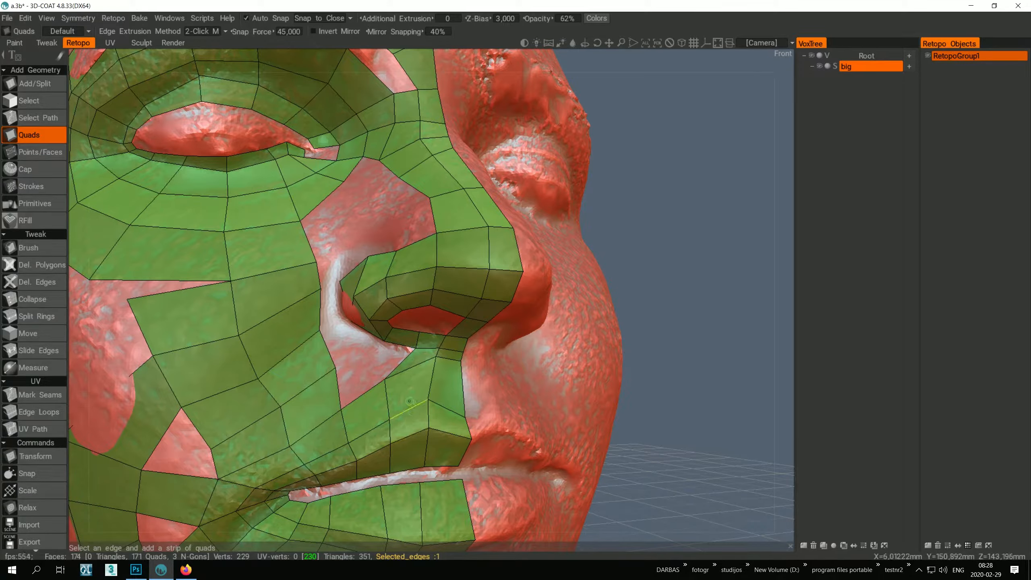
# Step: Use the Quads tool to extrude a polygon from the inner brow edge up the centreline of the forehead
pyautogui.click(4, 336)
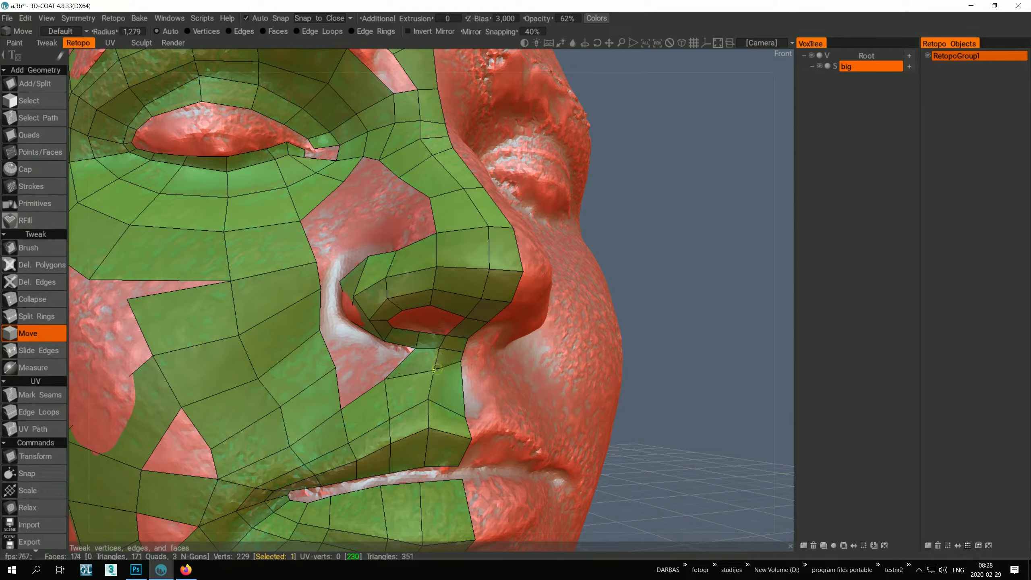
pyautogui.scroll(-5, 461, 360)
pyautogui.click(30, 135)
pyautogui.keyDown('alt'); pyautogui.moveTo(349, 162); pyautogui.dragTo(357, 300, button='middle'); pyautogui.keyUp('alt')
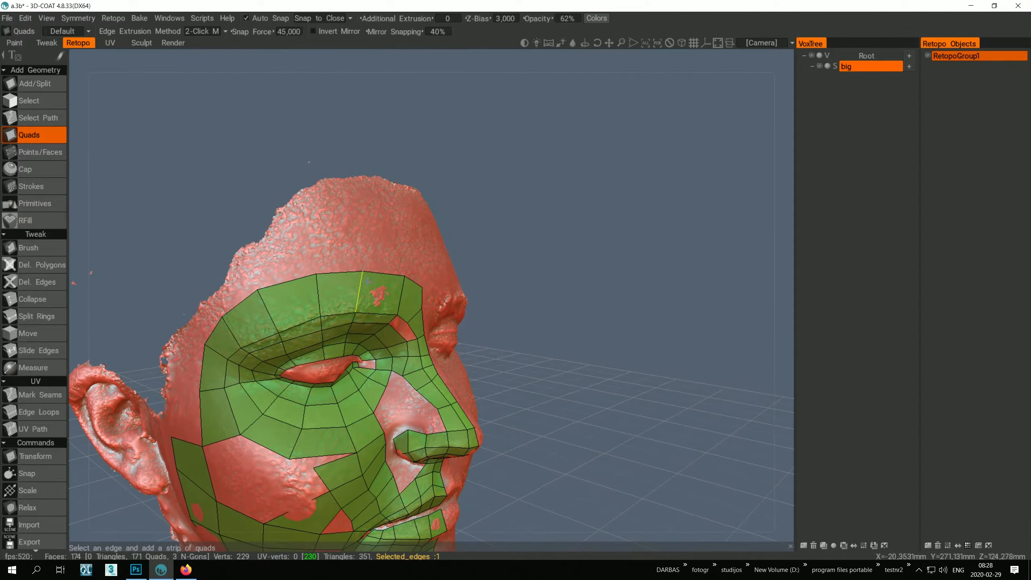
pyautogui.keyDown('alt'); pyautogui.moveTo(357, 300); pyautogui.dragTo(284, 281); pyautogui.keyUp('alt')
pyautogui.click(425, 284)
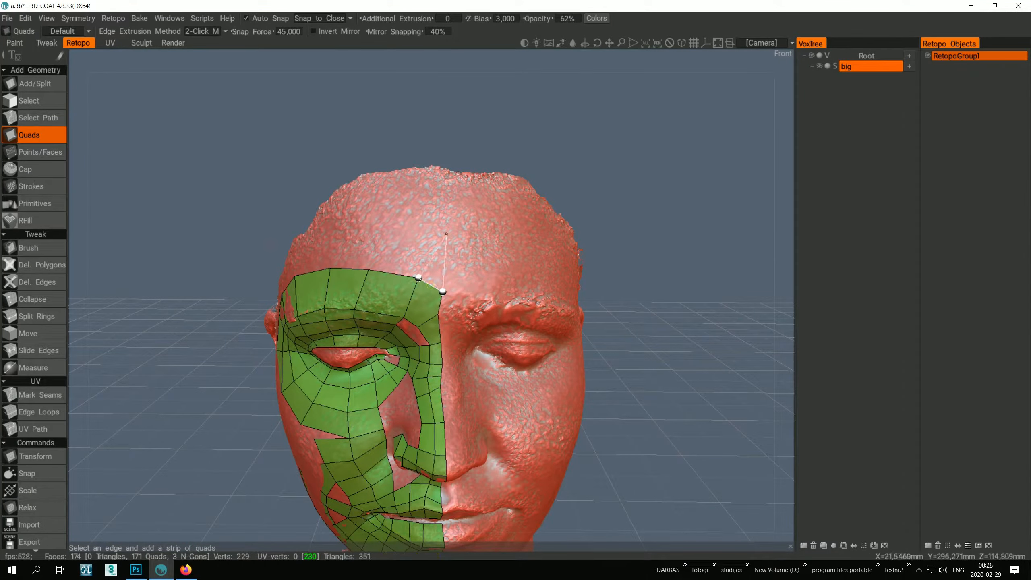
pyautogui.click(445, 234)
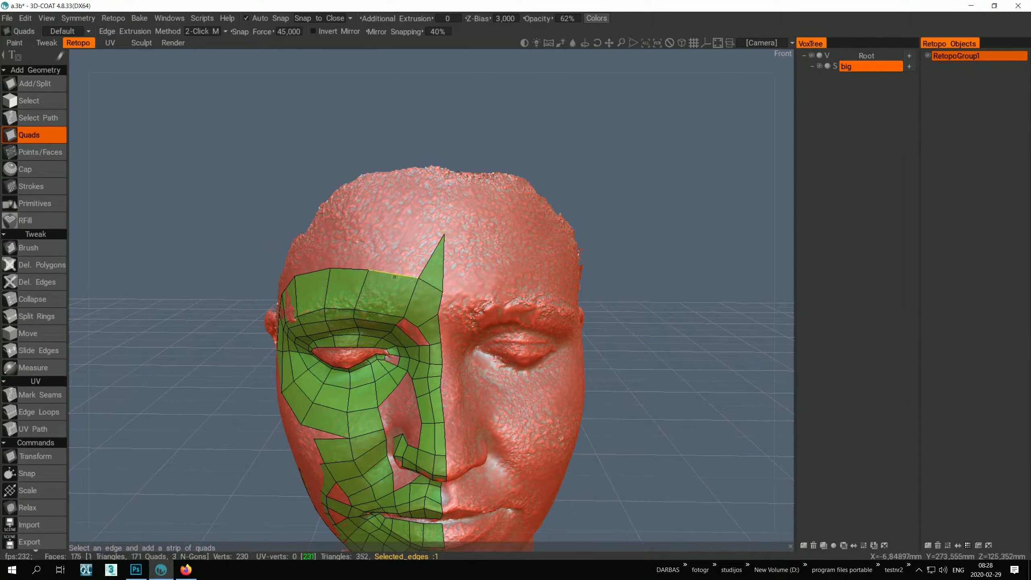
# Step: Use the Strokes tool to draw guide strokes around the ear along the outer and inner edges of its rim
pyautogui.click(31, 187)
pyautogui.moveTo(316, 300)
pyautogui.keyDown('alt'); pyautogui.mouseDown()
pyautogui.moveTo(288, 283)
pyautogui.moveTo(273, 295)
pyautogui.moveTo(283, 311)
pyautogui.moveTo(302, 284)
pyautogui.mouseUp(); pyautogui.keyUp('alt')
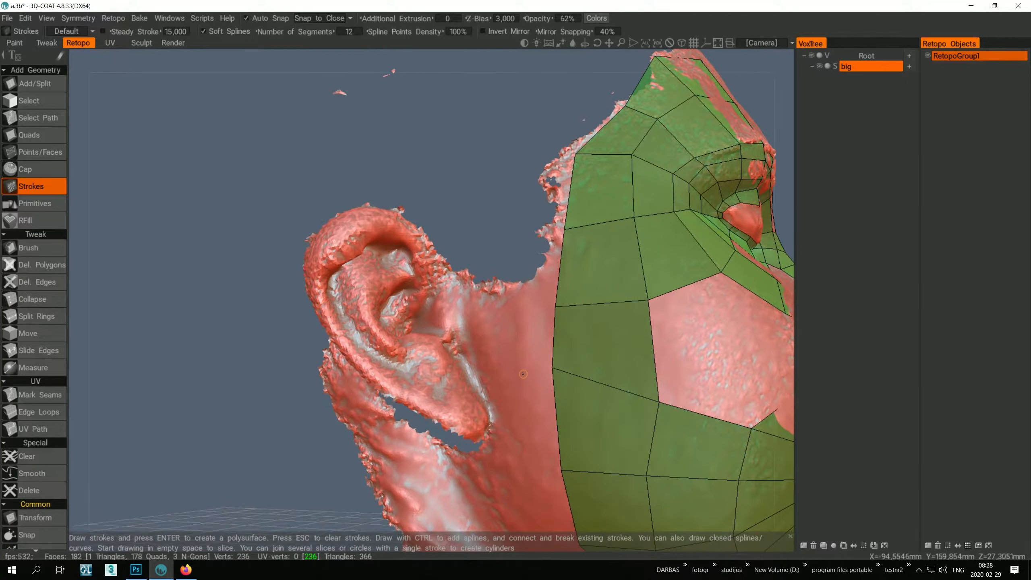
pyautogui.moveTo(445, 269)
pyautogui.mouseDown()
pyautogui.moveTo(324, 258)
pyautogui.moveTo(316, 283)
pyautogui.moveTo(326, 318)
pyautogui.moveTo(367, 370)
pyautogui.moveTo(456, 421)
pyautogui.moveTo(490, 422)
pyautogui.mouseUp()
pyautogui.scroll(4, 491, 422)
pyautogui.moveTo(306, 162)
pyautogui.keyDown('alt'); pyautogui.mouseDown()
pyautogui.moveTo(278, 256)
pyautogui.moveTo(360, 210)
pyautogui.moveTo(402, 242)
pyautogui.moveTo(435, 300)
pyautogui.mouseUp(); pyautogui.keyUp('alt')
pyautogui.keyDown('alt'); pyautogui.moveTo(508, 195); pyautogui.dragTo(491, 215); pyautogui.keyUp('alt')
pyautogui.moveTo(264, 275); pyautogui.dragTo(463, 520)
# Step: Draw short cross strokes over the ear's rim at intervals, from its front end over the top and down towards the lobe
pyautogui.moveTo(452, 268); pyautogui.dragTo(420, 303)
pyautogui.moveTo(424, 234); pyautogui.dragTo(393, 253)
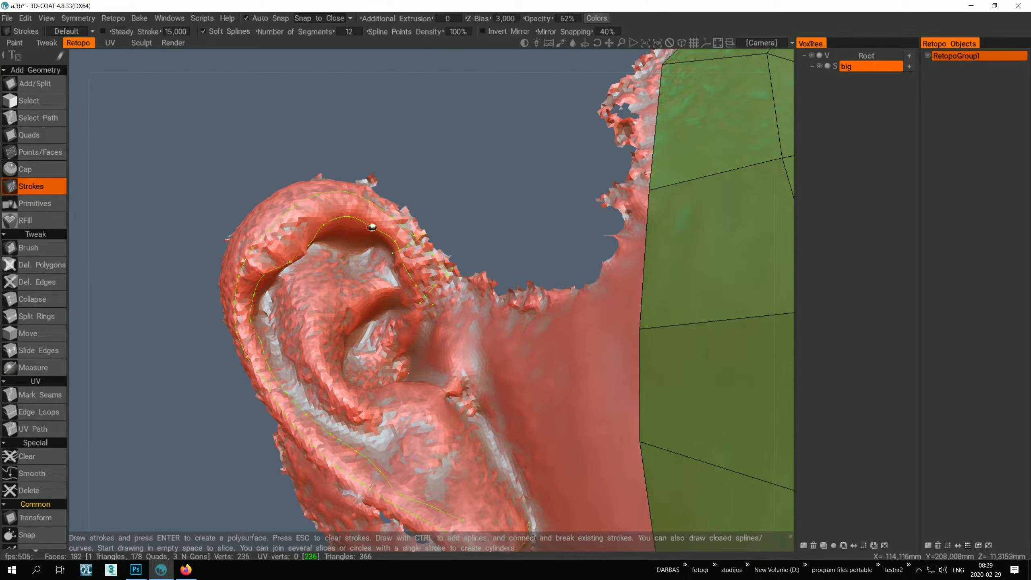
pyautogui.moveTo(357, 187); pyautogui.dragTo(349, 227)
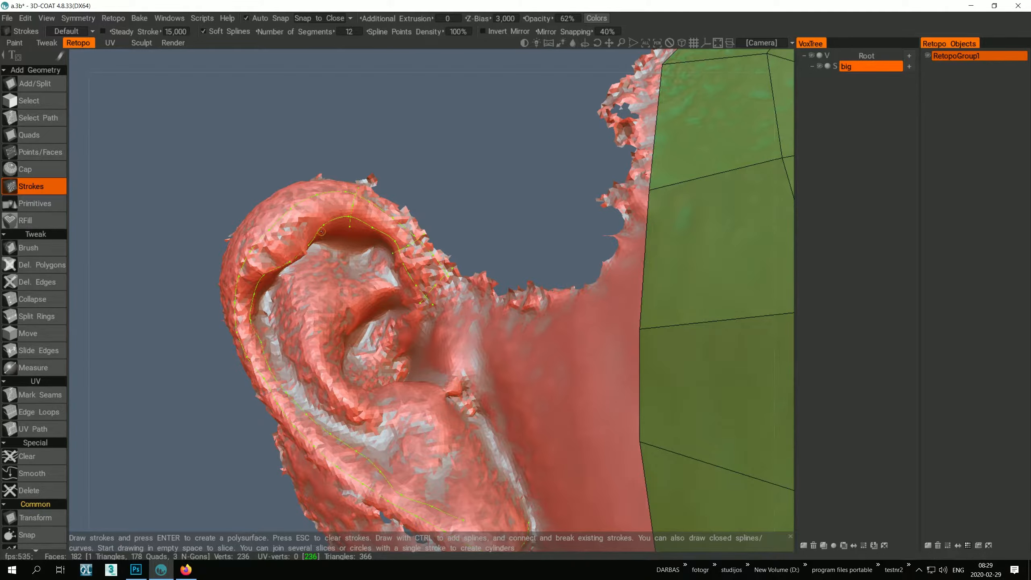
pyautogui.moveTo(262, 226); pyautogui.dragTo(291, 264)
pyautogui.moveTo(235, 268); pyautogui.dragTo(263, 283)
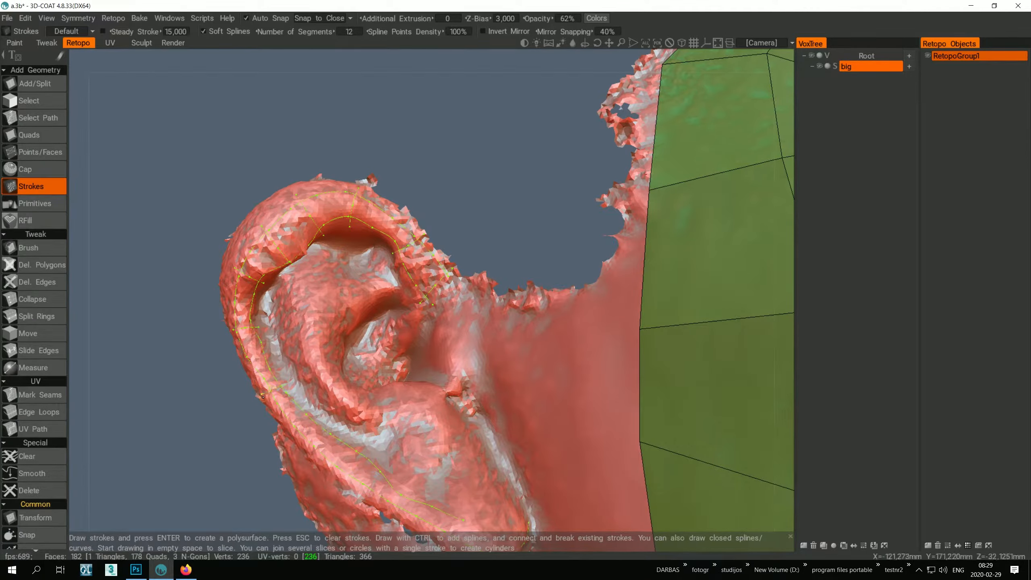
pyautogui.moveTo(333, 430); pyautogui.dragTo(307, 449)
pyautogui.moveTo(385, 465); pyautogui.dragTo(369, 495)
pyautogui.moveTo(456, 508); pyautogui.dragTo(449, 544)
pyautogui.keyDown('alt'); pyautogui.moveTo(436, 467); pyautogui.dragTo(410, 413, button='middle'); pyautogui.keyUp('alt')
pyautogui.scroll(1, 411, 413)
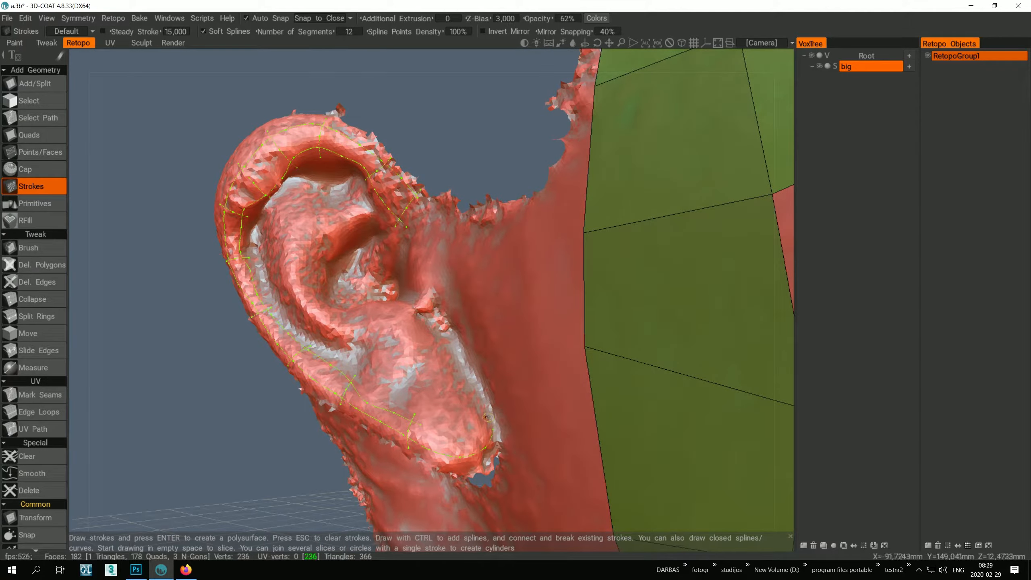
# Step: Draw guide strokes over the earlobe and up its front edge, with short cross strokes linking them
pyautogui.keyDown('alt'); pyautogui.moveTo(458, 345); pyautogui.dragTo(407, 345); pyautogui.keyUp('alt')
pyautogui.moveTo(493, 431); pyautogui.dragTo(450, 335)
pyautogui.moveTo(424, 430); pyautogui.dragTo(265, 208)
pyautogui.moveTo(438, 419); pyautogui.dragTo(454, 469)
pyautogui.moveTo(446, 404); pyautogui.dragTo(503, 445)
pyautogui.moveTo(439, 392); pyautogui.dragTo(492, 374)
pyautogui.moveTo(433, 351); pyautogui.dragTo(466, 317)
# Step: Draw a guide stroke around the lower edge of the ear's inner bowl and add short cross strokes outward from it
pyautogui.moveTo(324, 225)
pyautogui.mouseDown()
pyautogui.moveTo(438, 325)
pyautogui.moveTo(418, 316)
pyautogui.mouseUp()
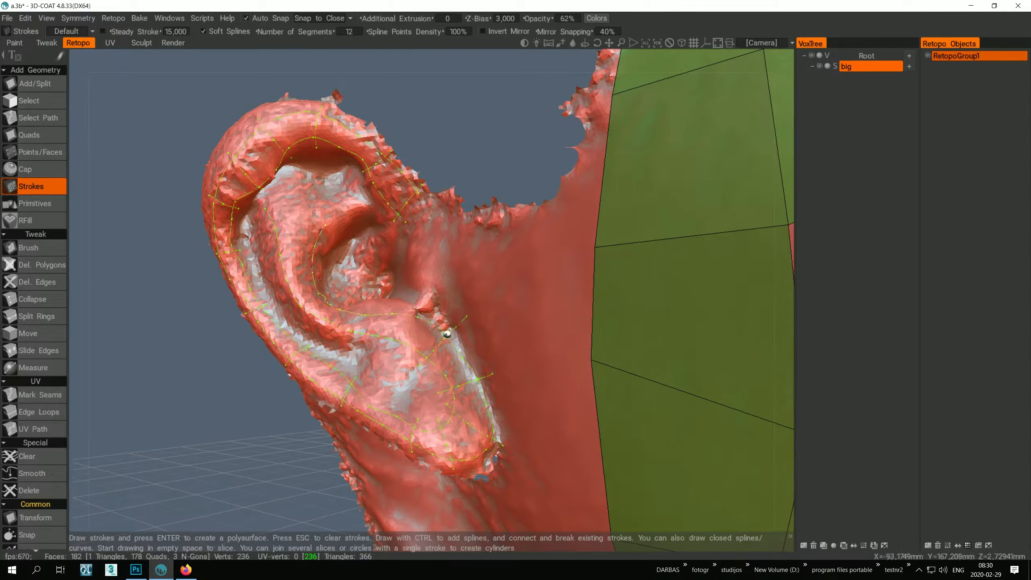
pyautogui.moveTo(399, 308); pyautogui.dragTo(399, 350)
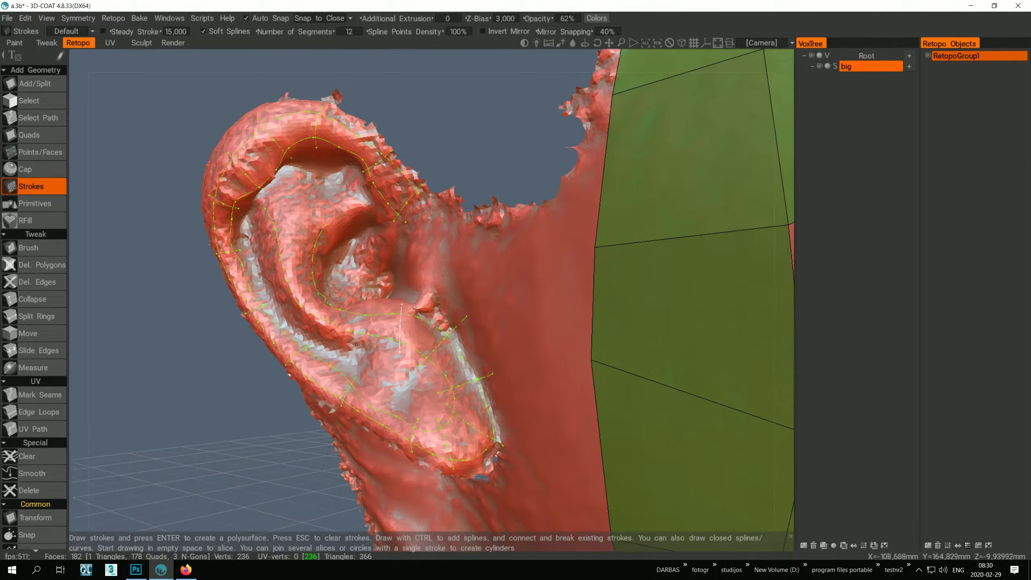
pyautogui.keyDown('alt'); pyautogui.moveTo(345, 298); pyautogui.dragTo(346, 312); pyautogui.keyUp('alt')
pyautogui.moveTo(338, 299); pyautogui.dragTo(331, 335)
pyautogui.moveTo(327, 293); pyautogui.dragTo(304, 320)
pyautogui.moveTo(325, 278); pyautogui.dragTo(281, 292)
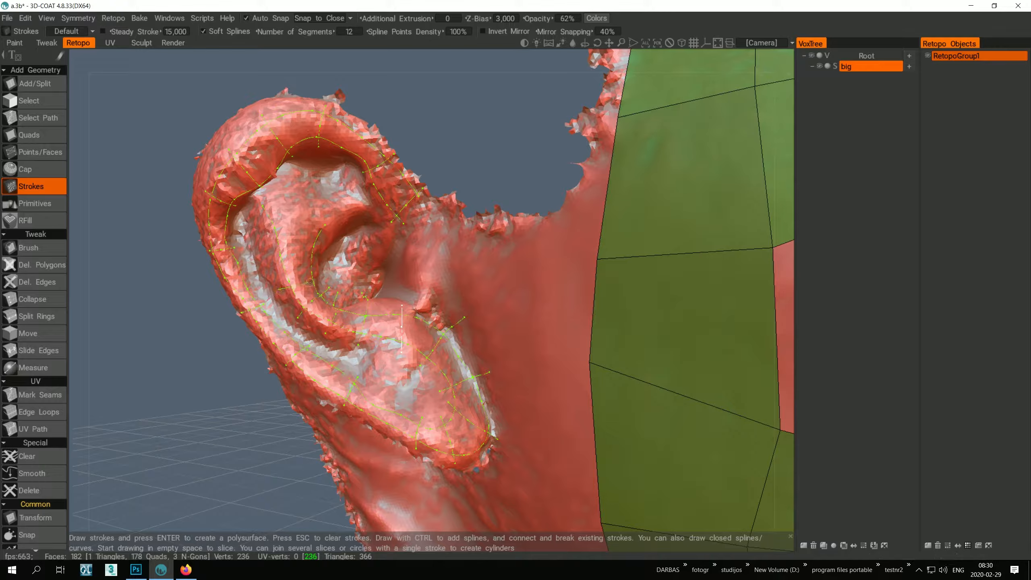
# Step: Add guide strokes over the upper edge of the ear's inner bowl and forward from the ear canal
pyautogui.moveTo(250, 258)
pyautogui.keyDown('alt'); pyautogui.mouseDown()
pyautogui.moveTo(255, 293)
pyautogui.moveTo(266, 237)
pyautogui.moveTo(300, 172)
pyautogui.moveTo(333, 190)
pyautogui.mouseUp(); pyautogui.keyUp('alt')
pyautogui.moveTo(322, 224)
pyautogui.keyDown('ctrl'); pyautogui.mouseDown()
pyautogui.moveTo(395, 233)
pyautogui.moveTo(411, 219)
pyautogui.moveTo(379, 240)
pyautogui.moveTo(324, 203)
pyautogui.mouseUp(); pyautogui.keyUp('ctrl')
pyautogui.keyDown('alt'); pyautogui.moveTo(349, 252); pyautogui.dragTo(390, 268); pyautogui.keyUp('alt')
pyautogui.scroll(3, 353, 284)
pyautogui.moveTo(357, 324)
pyautogui.keyDown('alt'); pyautogui.mouseDown()
pyautogui.moveTo(284, 293)
pyautogui.moveTo(344, 321)
pyautogui.mouseUp(); pyautogui.keyUp('alt')
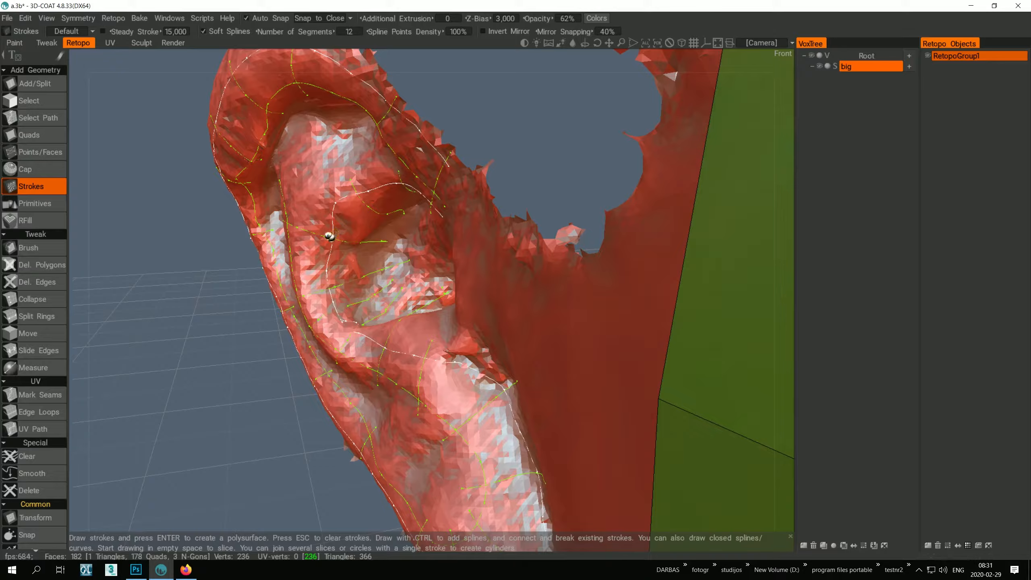
pyautogui.moveTo(336, 231)
pyautogui.keyDown('alt'); pyautogui.mouseDown()
pyautogui.moveTo(434, 206)
pyautogui.moveTo(403, 211)
pyautogui.moveTo(366, 196)
pyautogui.moveTo(409, 222)
pyautogui.moveTo(366, 253)
pyautogui.moveTo(371, 315)
pyautogui.mouseUp(); pyautogui.keyUp('alt')
pyautogui.moveTo(417, 203); pyautogui.dragTo(403, 233)
pyautogui.moveTo(434, 209); pyautogui.dragTo(414, 241)
pyautogui.moveTo(422, 249)
pyautogui.keyDown('alt'); pyautogui.mouseDown()
pyautogui.moveTo(453, 251)
pyautogui.moveTo(436, 259)
pyautogui.moveTo(546, 215)
pyautogui.mouseUp(); pyautogui.keyUp('alt')
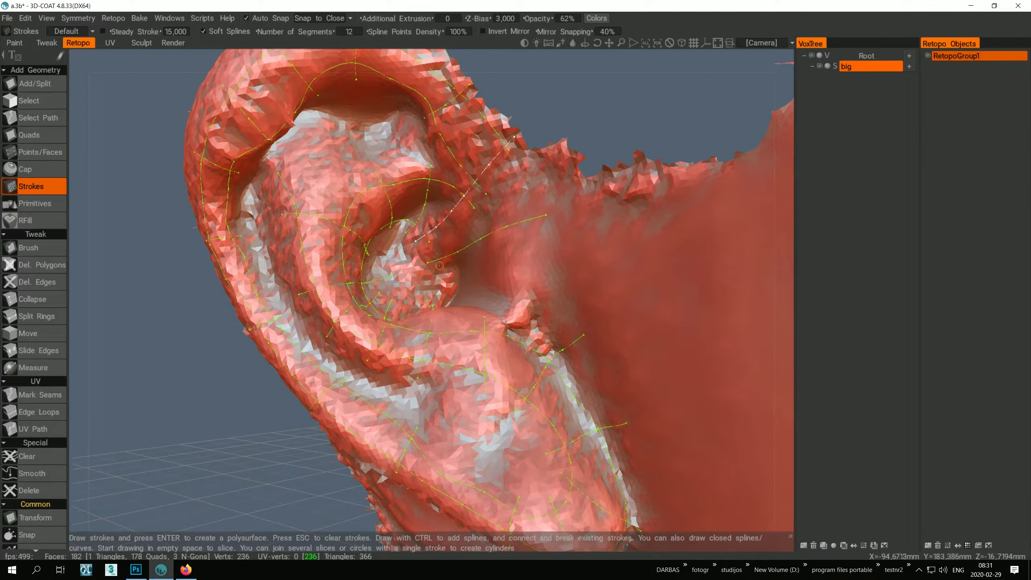
# Step: Draw short cross strokes linking the guide strokes at the front of the ear above the ear canal
pyautogui.moveTo(474, 208); pyautogui.dragTo(490, 245)
pyautogui.moveTo(486, 194); pyautogui.dragTo(509, 238)
pyautogui.moveTo(509, 149); pyautogui.dragTo(546, 228)
pyautogui.keyDown('alt'); pyautogui.moveTo(487, 251); pyautogui.dragTo(511, 264); pyautogui.keyUp('alt')
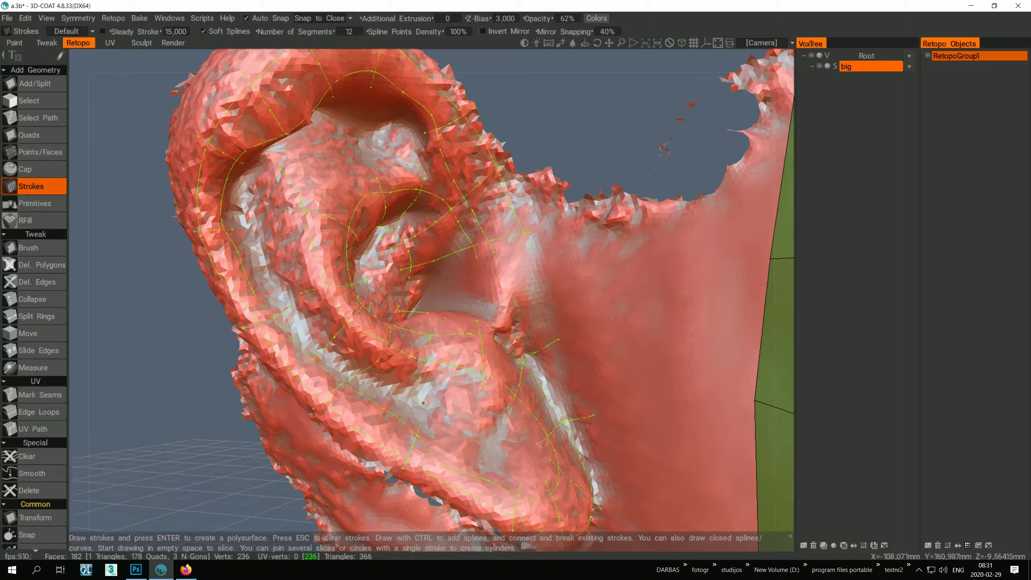
# Step: Draw long guide strokes down the groove and inner ridge of the ear, with a cross stroke above the lobe
pyautogui.moveTo(421, 392); pyautogui.dragTo(420, 428)
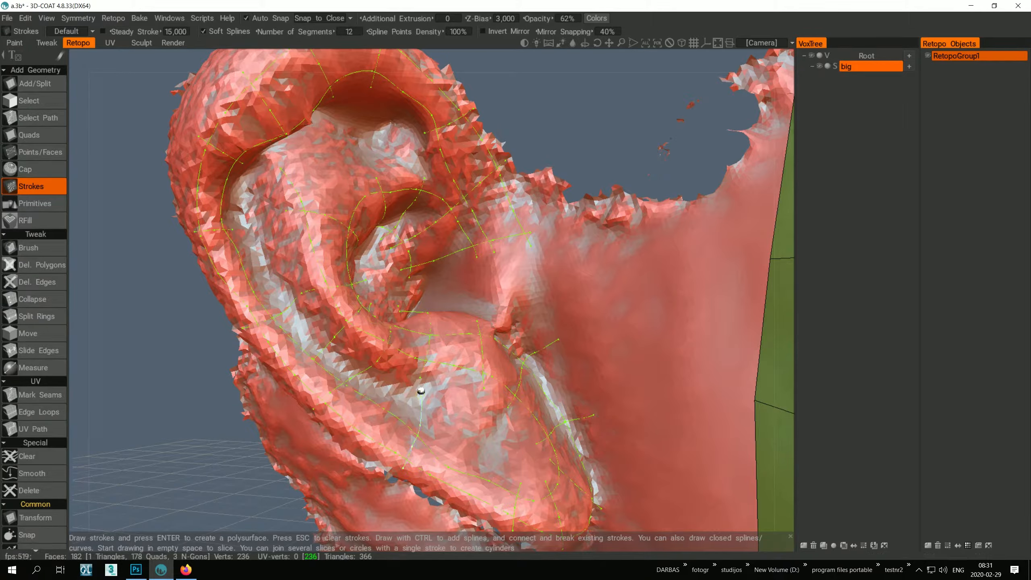
pyautogui.moveTo(252, 208)
pyautogui.mouseDown()
pyautogui.moveTo(285, 297)
pyautogui.moveTo(469, 421)
pyautogui.mouseUp()
pyautogui.moveTo(289, 305); pyautogui.dragTo(302, 292)
pyautogui.moveTo(266, 223)
pyautogui.mouseDown()
pyautogui.moveTo(282, 213)
pyautogui.moveTo(278, 174)
pyautogui.moveTo(298, 160)
pyautogui.moveTo(320, 148)
pyautogui.moveTo(365, 158)
pyautogui.moveTo(329, 148)
pyautogui.moveTo(469, 394)
pyautogui.mouseUp()
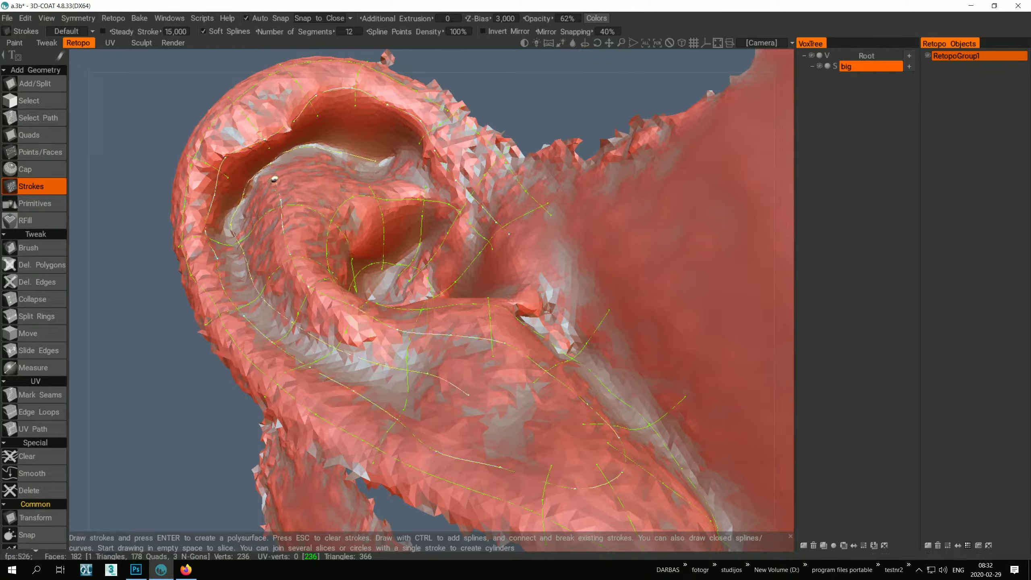
# Step: Draw cross strokes through the upper hollow of the ear, linking the inner ridge to the rim
pyautogui.moveTo(282, 174)
pyautogui.mouseDown()
pyautogui.moveTo(264, 192)
pyautogui.moveTo(229, 177)
pyautogui.mouseUp()
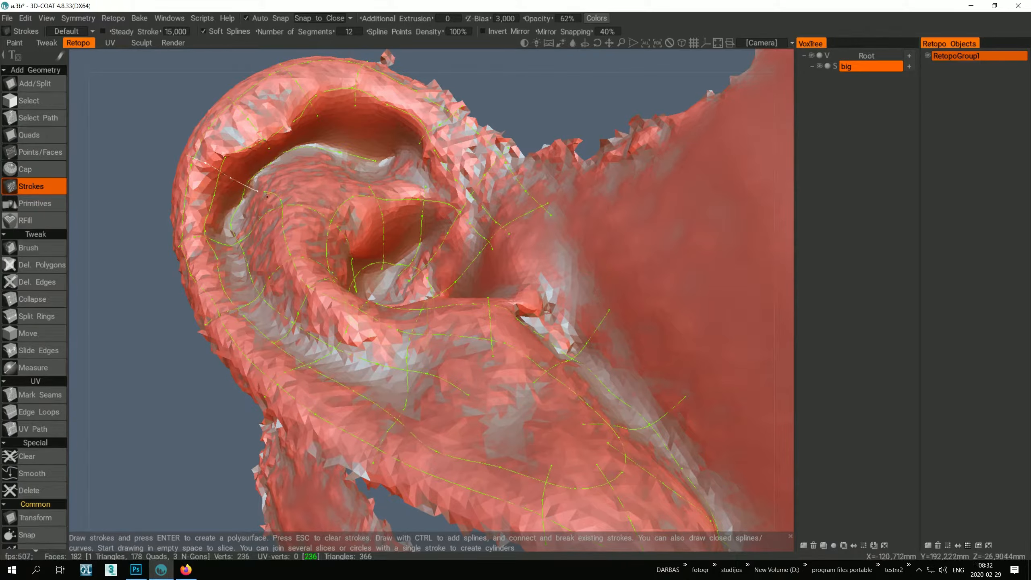
pyautogui.moveTo(269, 148); pyautogui.dragTo(289, 183)
pyautogui.keyDown('alt'); pyautogui.moveTo(365, 284); pyautogui.dragTo(329, 260); pyautogui.keyUp('alt')
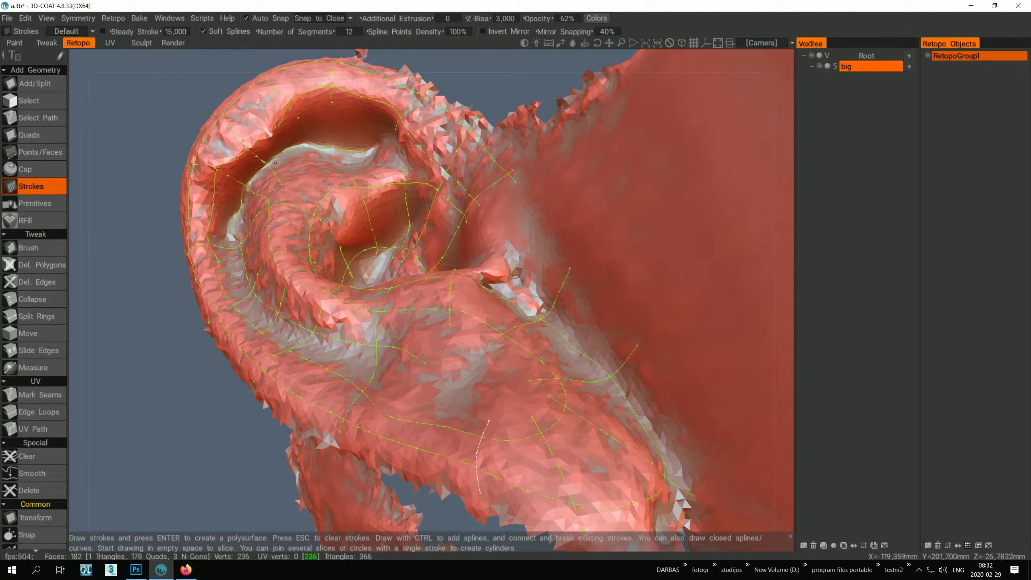
pyautogui.moveTo(261, 161)
pyautogui.mouseDown()
pyautogui.moveTo(279, 164)
pyautogui.moveTo(272, 140)
pyautogui.moveTo(296, 114)
pyautogui.mouseUp()
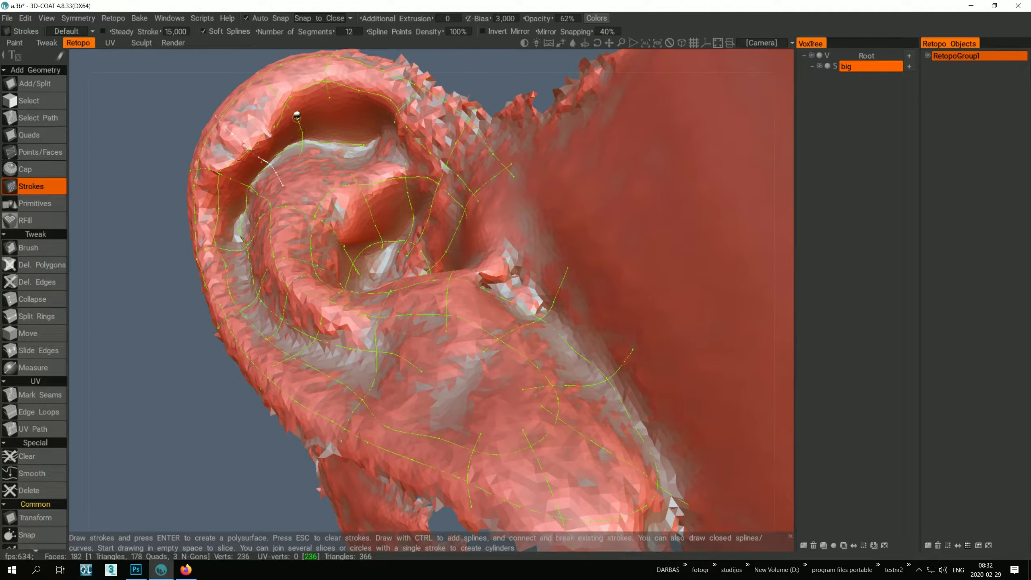
pyautogui.moveTo(333, 151); pyautogui.dragTo(329, 93)
pyautogui.keyDown('alt'); pyautogui.moveTo(354, 133); pyautogui.dragTo(364, 176); pyautogui.keyUp('alt')
pyautogui.keyDown('alt'); pyautogui.moveTo(364, 174); pyautogui.dragTo(345, 158); pyautogui.keyUp('alt')
pyautogui.moveTo(364, 168); pyautogui.dragTo(454, 124)
pyautogui.moveTo(381, 150); pyautogui.dragTo(420, 98)
pyautogui.moveTo(353, 234)
pyautogui.keyDown('alt'); pyautogui.mouseDown()
pyautogui.moveTo(341, 217)
pyautogui.moveTo(357, 273)
pyautogui.moveTo(338, 262)
pyautogui.moveTo(349, 231)
pyautogui.moveTo(325, 258)
pyautogui.moveTo(296, 191)
pyautogui.moveTo(294, 215)
pyautogui.mouseUp(); pyautogui.keyUp('alt')
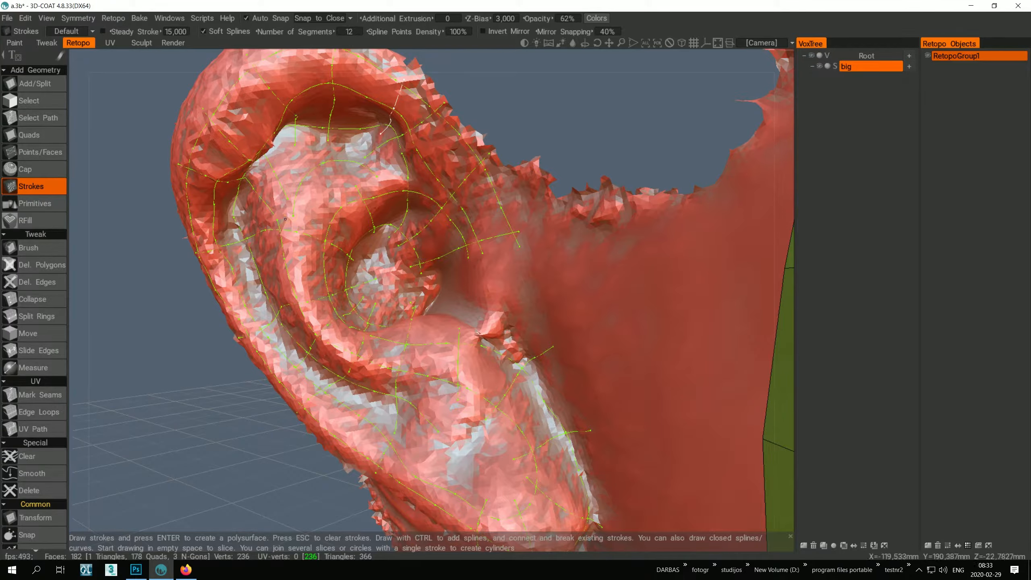
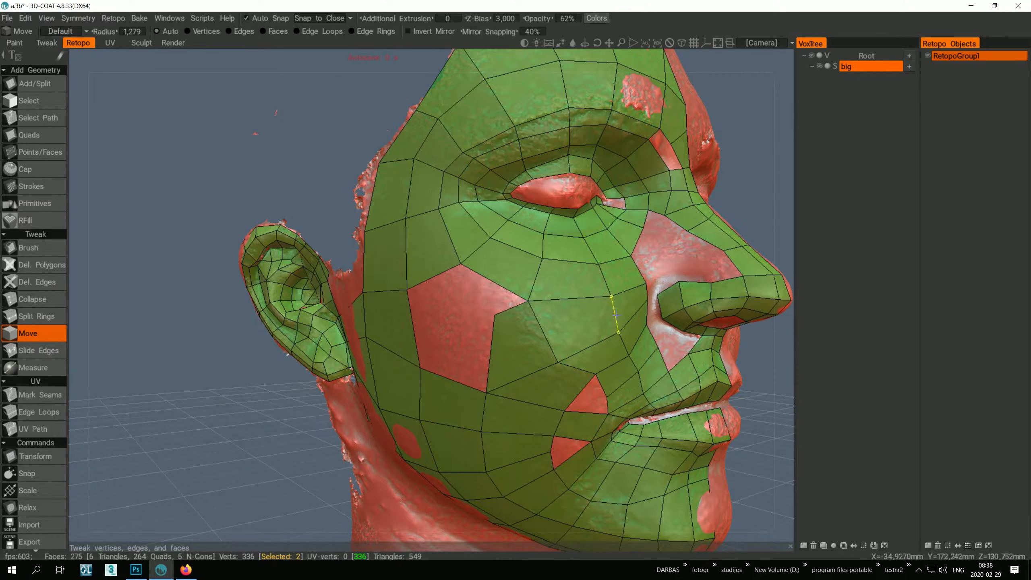
# Step: Use the Move tool to shift the vertex on the front edge of the cheek hole towards the ear
pyautogui.moveTo(556, 321)
pyautogui.keyDown('alt'); pyautogui.mouseDown()
pyautogui.moveTo(580, 299)
pyautogui.moveTo(546, 331)
pyautogui.mouseUp(); pyautogui.keyUp('alt')
pyautogui.moveTo(494, 312); pyautogui.dragTo(482, 325)
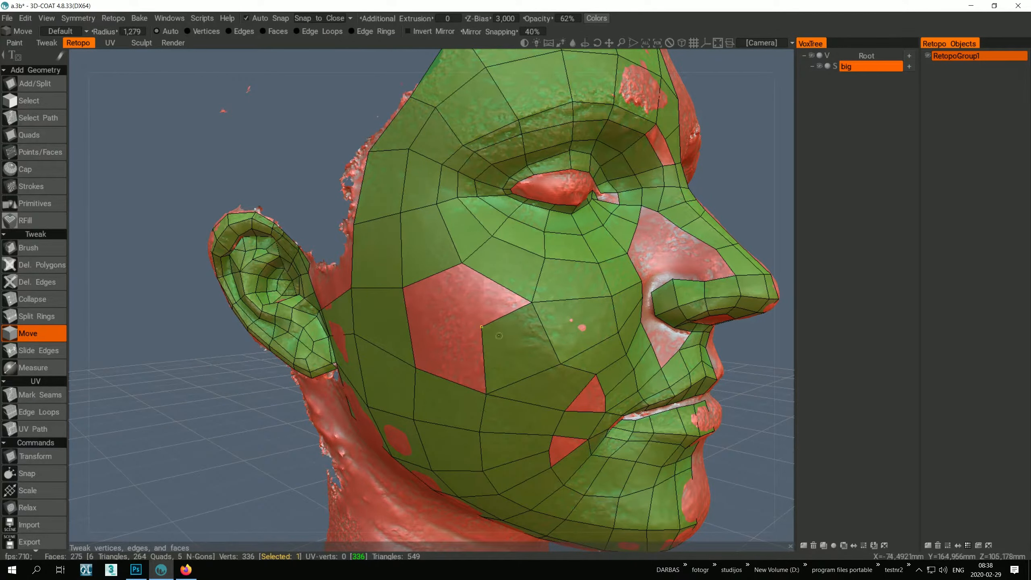
pyautogui.scroll(-5, 542, 407)
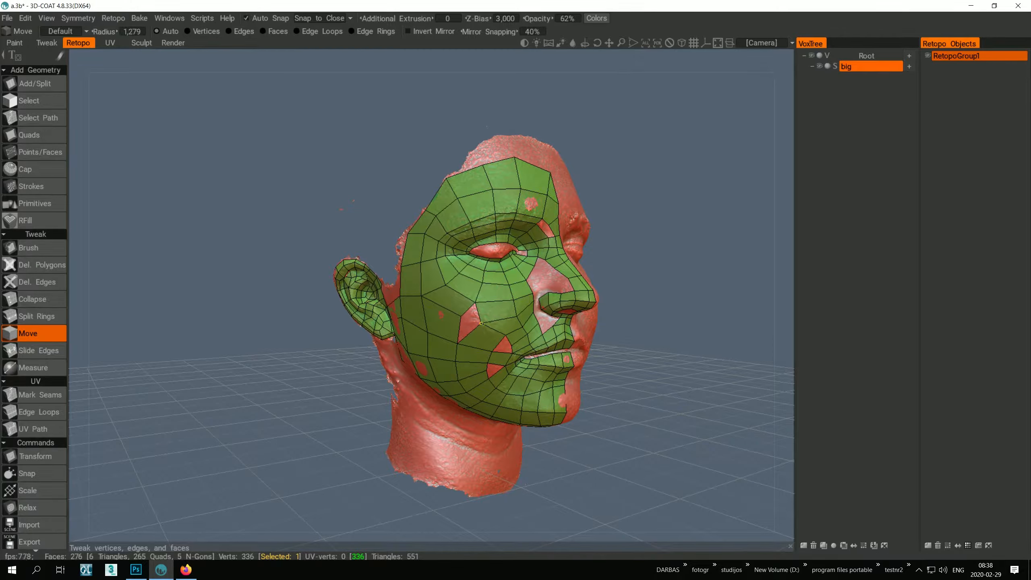
pyautogui.click(481, 323)
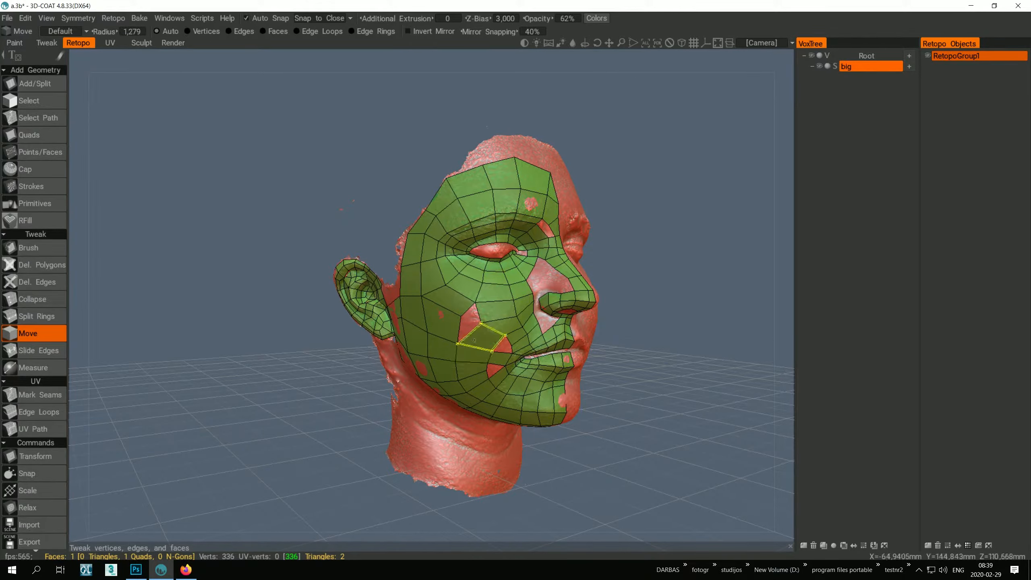
pyautogui.scroll(5, 478, 294)
# Step: Use Add/Split to cut a new edge line from the lower eyelid rim down through the cheek polygons
pyautogui.click(35, 83)
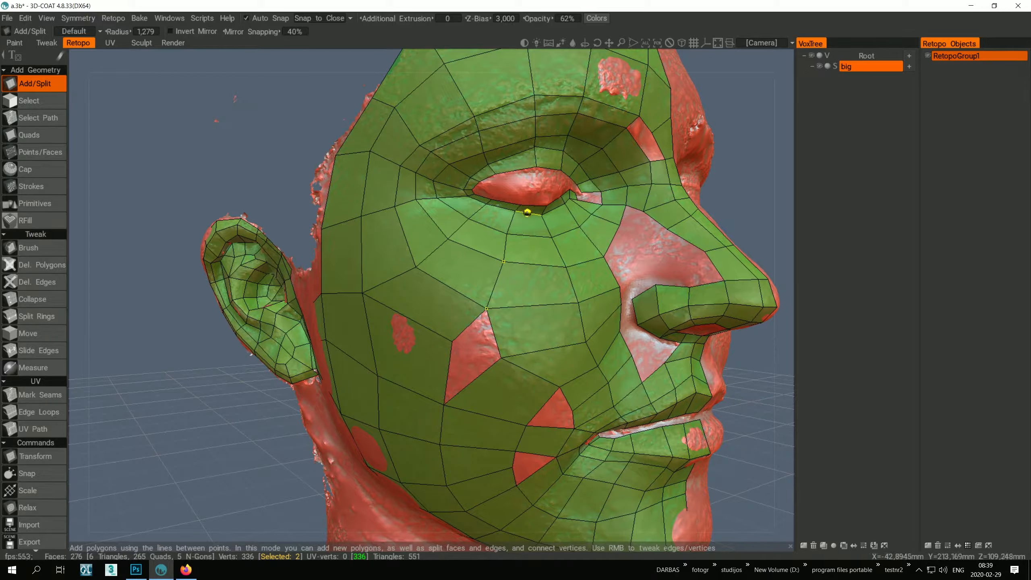
pyautogui.click(527, 212)
pyautogui.click(520, 234)
pyautogui.click(520, 261)
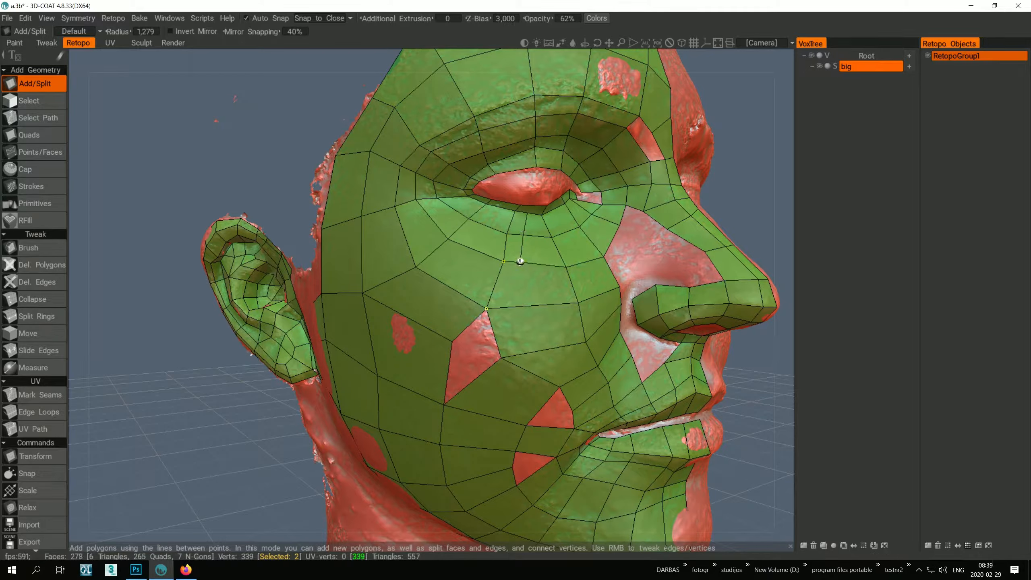
pyautogui.click(506, 307)
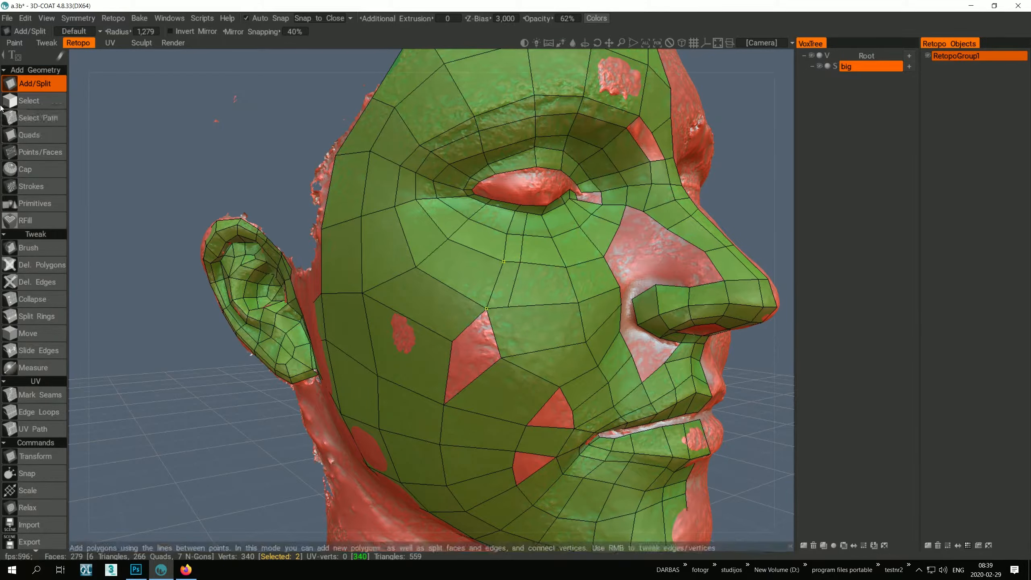
pyautogui.click(527, 213)
pyautogui.click(529, 205)
# Step: Move the vertices of the split columns below the eye to space them more evenly down to the cheek hole
pyautogui.click(28, 334)
pyautogui.moveTo(515, 211); pyautogui.dragTo(507, 209)
pyautogui.moveTo(507, 234); pyautogui.dragTo(488, 258)
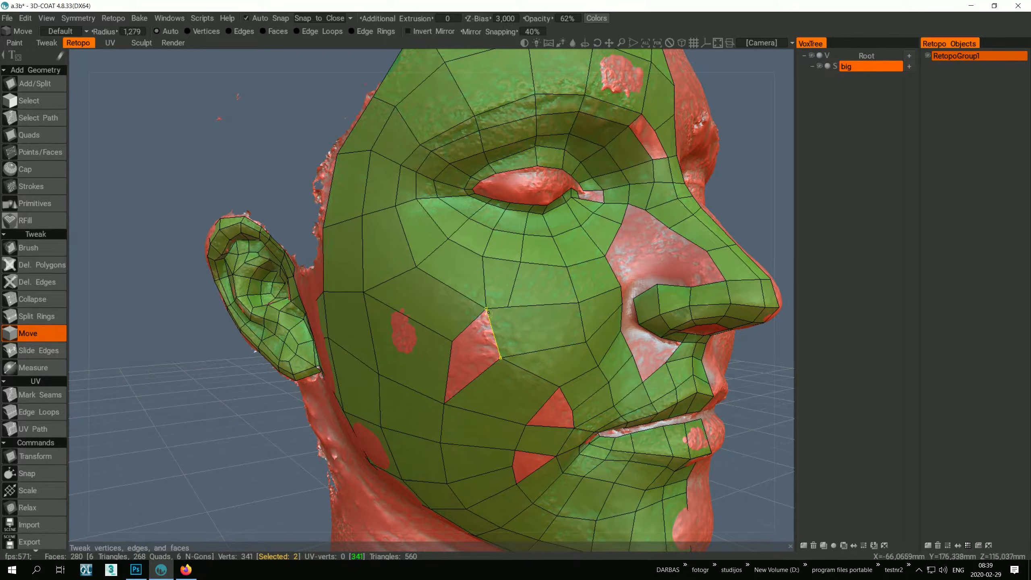
pyautogui.moveTo(487, 308); pyautogui.dragTo(520, 307)
pyautogui.keyDown('alt'); pyautogui.moveTo(515, 325); pyautogui.dragTo(528, 323); pyautogui.keyUp('alt')
# Step: Split the polygon beside the cheek hole from its top edge to the hole's front corner and delete the cut-off triangle
pyautogui.click(36, 83)
pyautogui.click(521, 307)
pyautogui.click(500, 356)
pyautogui.click(41, 265)
pyautogui.click(496, 323)
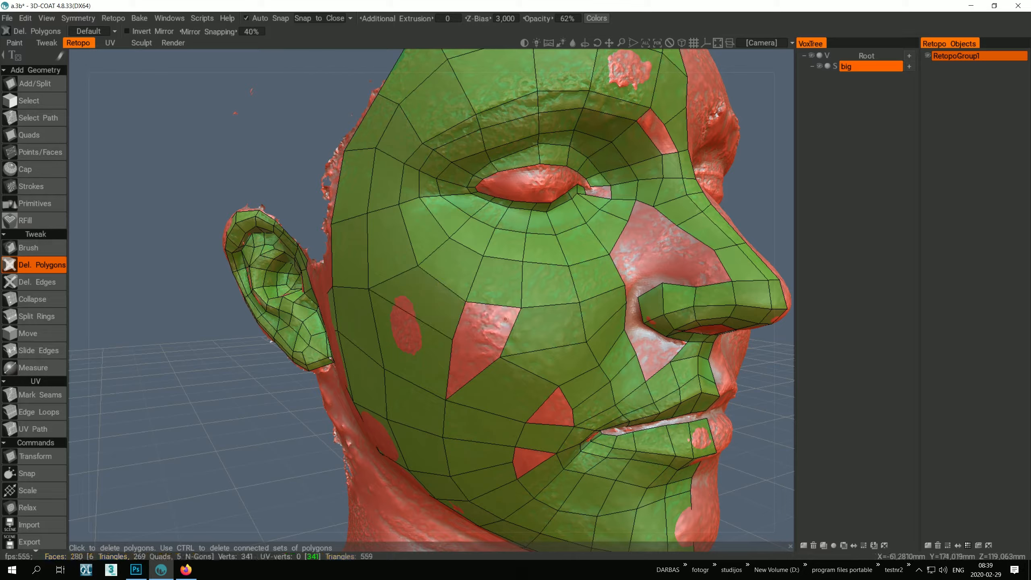
# Step: Use the Quads tool to close the cheek hole with a quad in the upper part and a triangle below it
pyautogui.click(42, 137)
pyautogui.click(459, 321)
pyautogui.click(500, 357)
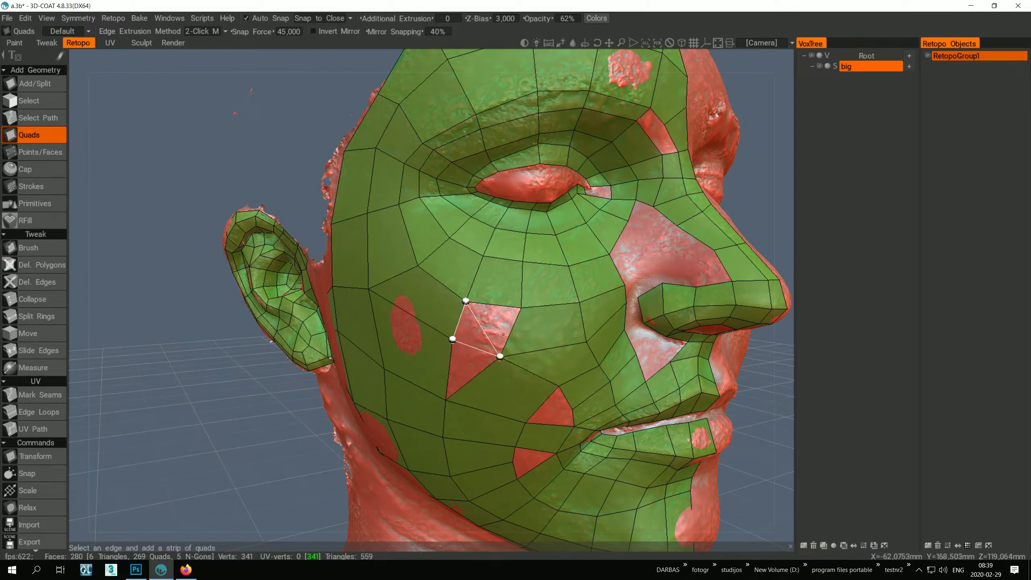
pyautogui.click(520, 308)
pyautogui.click(478, 349)
pyautogui.click(446, 399)
pyautogui.scroll(-4, 458, 365)
pyautogui.keyDown('alt'); pyautogui.moveTo(467, 357); pyautogui.dragTo(488, 337); pyautogui.keyUp('alt')
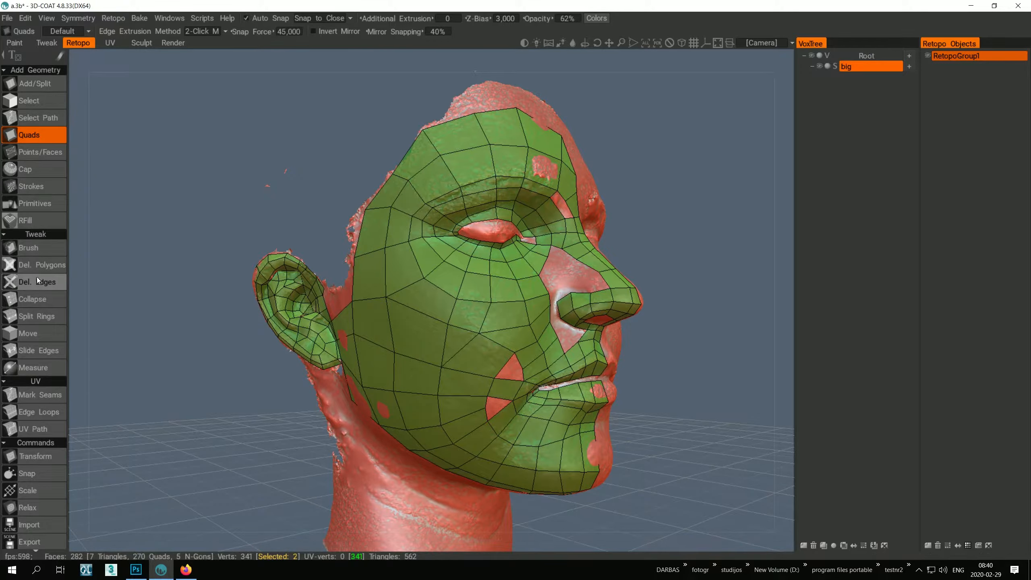
# Step: Delete three polygons on the lower cheek around the small gap near the mouth corner
pyautogui.click(37, 265)
pyautogui.click(481, 355)
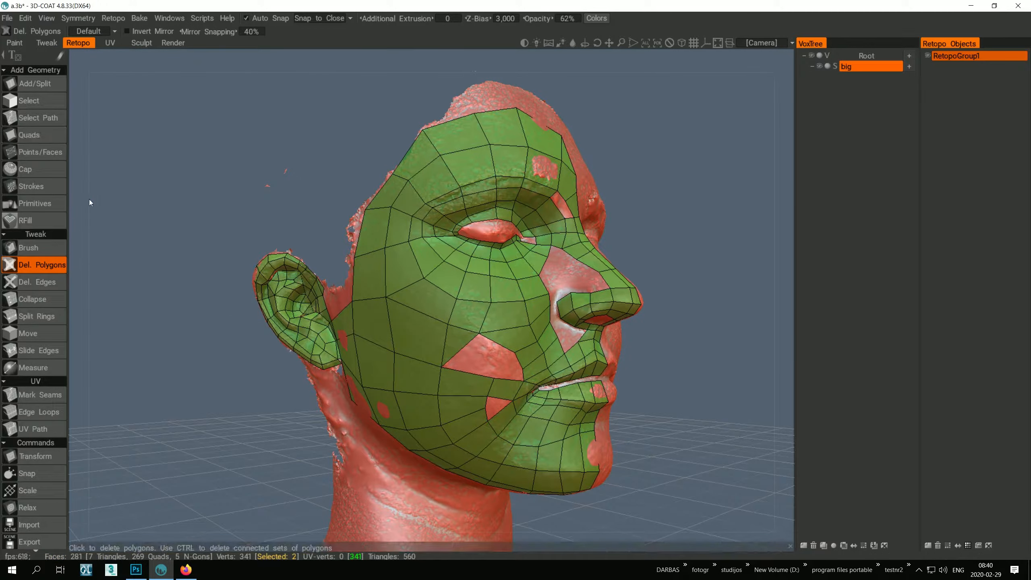
pyautogui.click(459, 346)
pyautogui.click(507, 338)
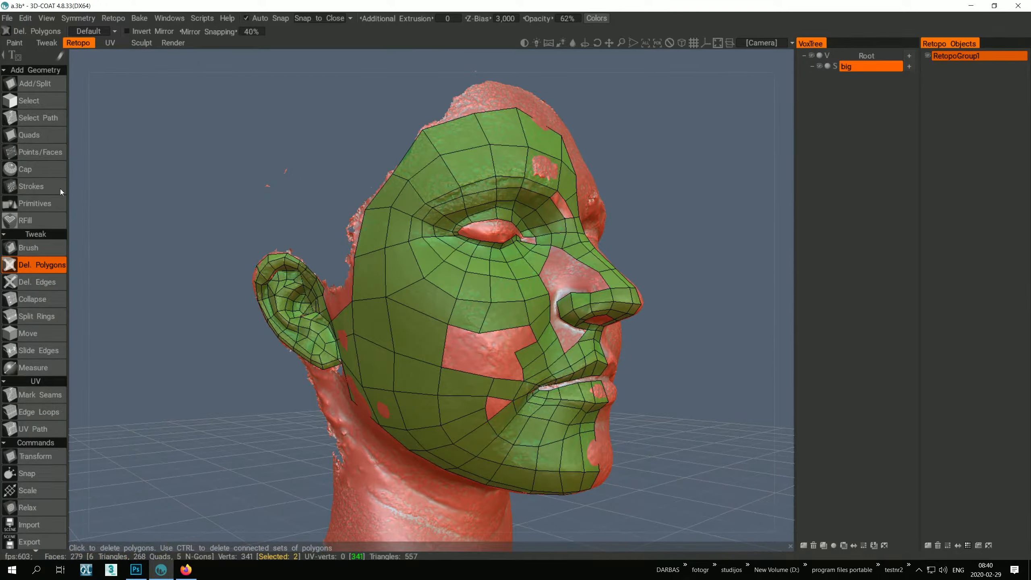
# Step: Fill the upper front part of the lower-cheek opening with a quad
pyautogui.click(38, 138)
pyautogui.click(507, 330)
pyautogui.click(499, 344)
pyautogui.keyDown('alt'); pyautogui.moveTo(497, 349); pyautogui.dragTo(491, 354); pyautogui.keyUp('alt')
pyautogui.click(38, 265)
pyautogui.click(29, 134)
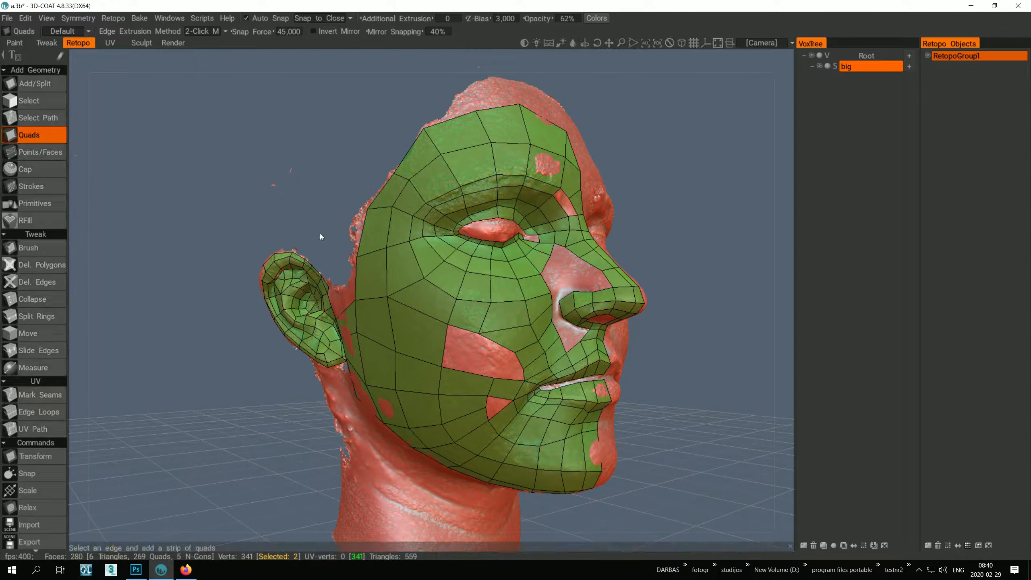
# Step: Fill the rest of the lower-cheek opening with two quads, leaving the small gap beside the mouth corner
pyautogui.click(467, 372)
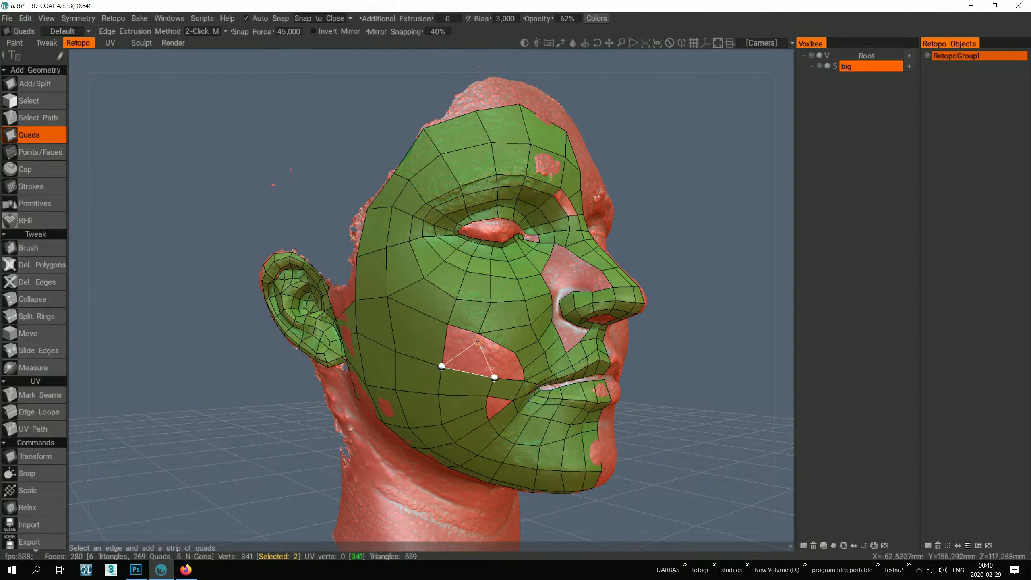
pyautogui.click(478, 334)
pyautogui.click(447, 325)
pyautogui.click(486, 355)
pyautogui.click(515, 352)
pyautogui.click(524, 369)
pyautogui.keyDown('alt'); pyautogui.moveTo(497, 358); pyautogui.dragTo(491, 363); pyautogui.keyUp('alt')
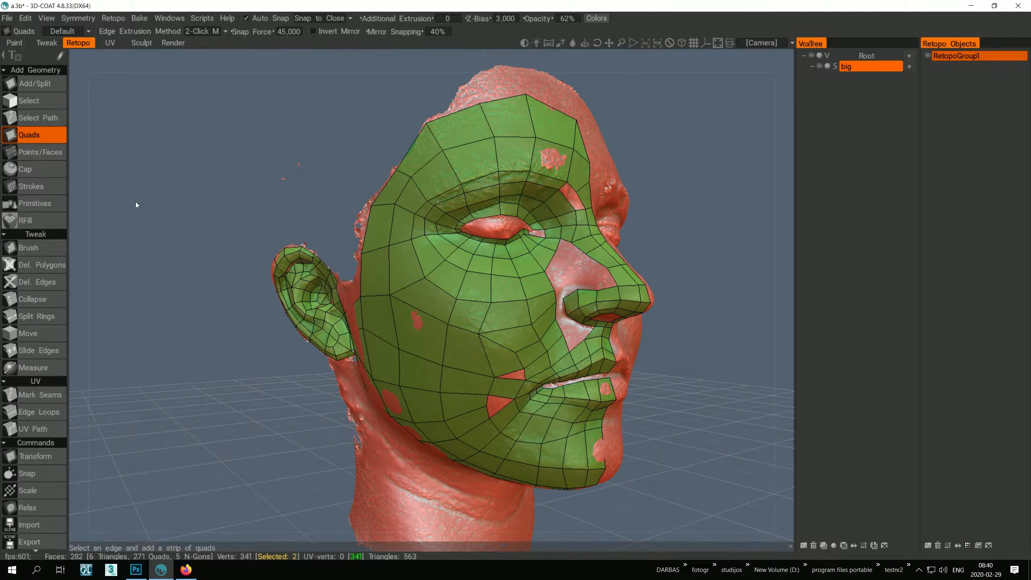
# Step: Split the quad above the small gap near the mouth corner and delete the piece bordering the gap
pyautogui.click(28, 333)
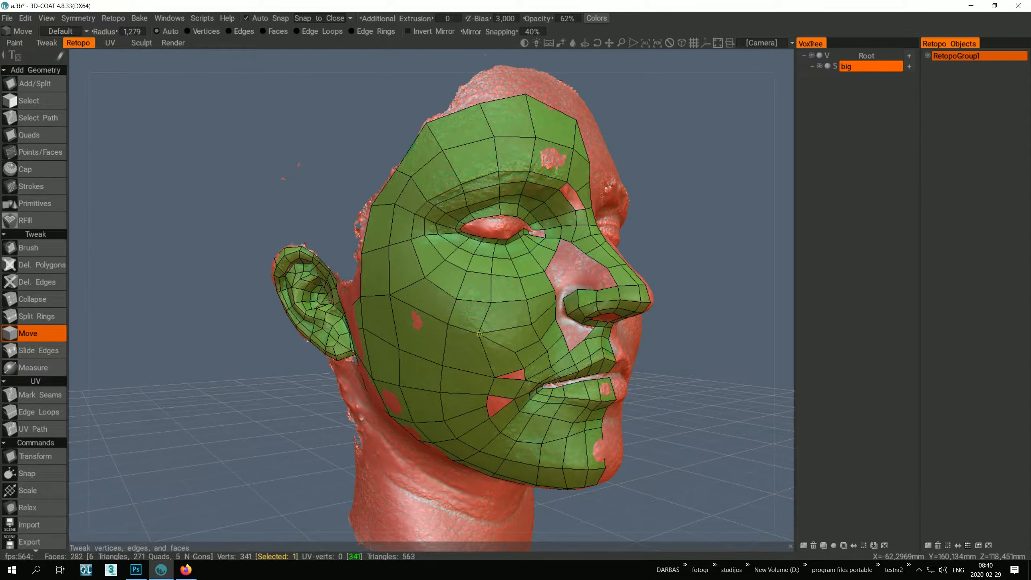
pyautogui.keyDown('alt'); pyautogui.moveTo(519, 360); pyautogui.dragTo(489, 332); pyautogui.keyUp('alt')
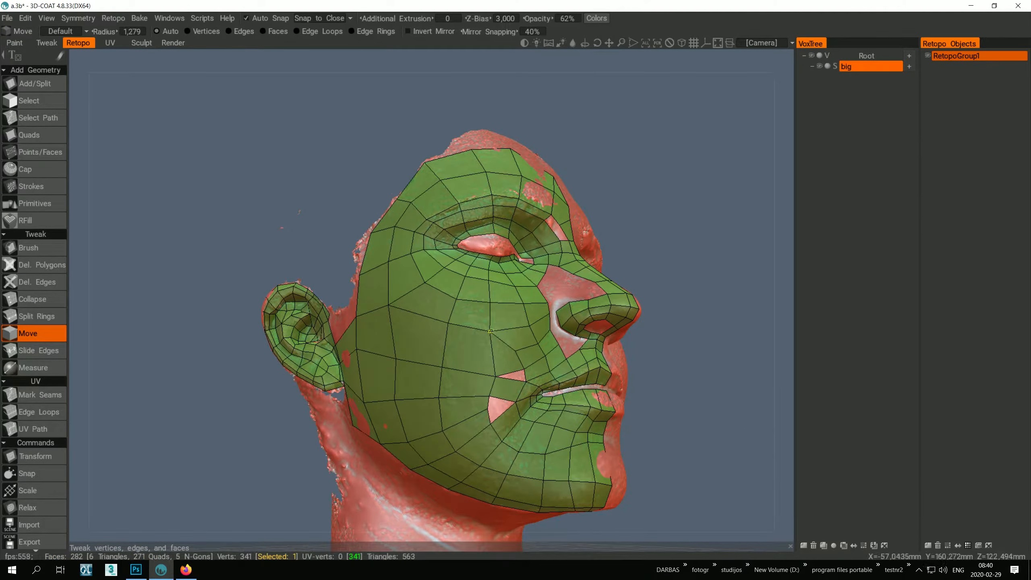
pyautogui.click(35, 84)
pyautogui.click(496, 376)
pyautogui.click(516, 351)
pyautogui.click(42, 264)
pyautogui.click(512, 366)
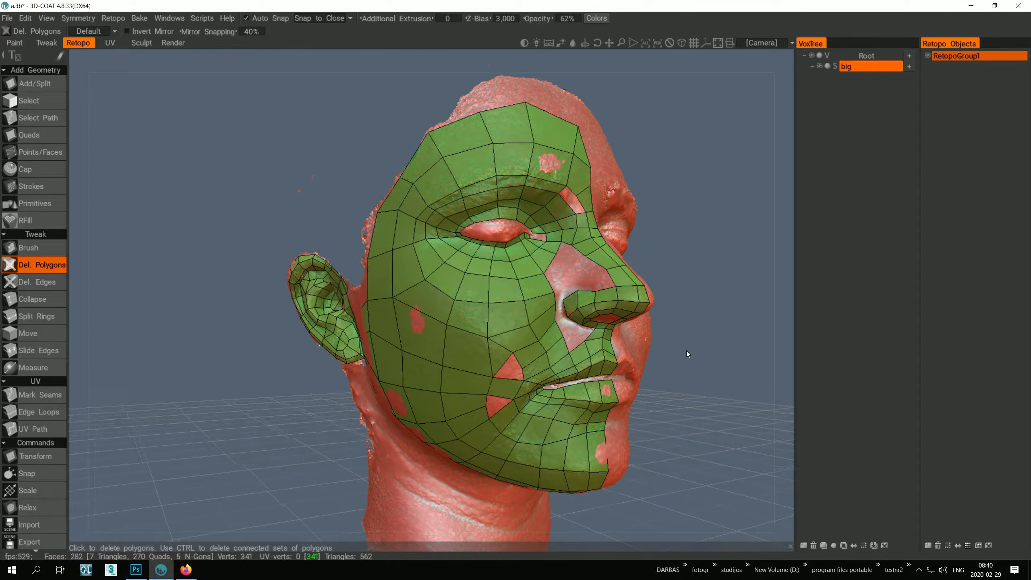
# Step: Check the two small openings around the mouth corner and save the scene
pyautogui.keyDown('alt'); pyautogui.moveTo(687, 351); pyautogui.dragTo(662, 356); pyautogui.keyUp('alt')
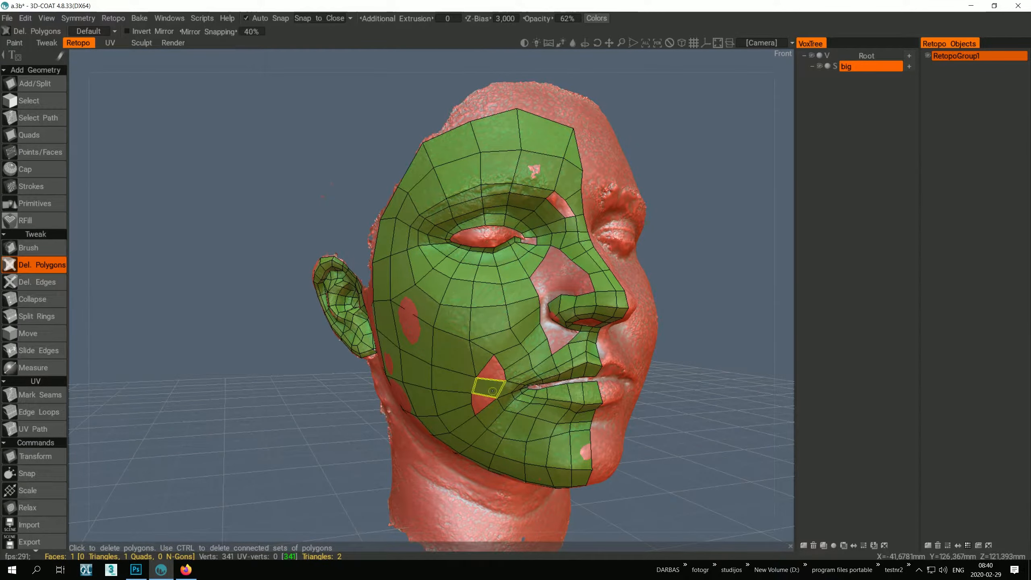
pyautogui.scroll(4, 483, 436)
pyautogui.keyDown('alt'); pyautogui.moveTo(507, 369); pyautogui.dragTo(537, 364); pyautogui.keyUp('alt')
pyautogui.scroll(-6, 528, 370)
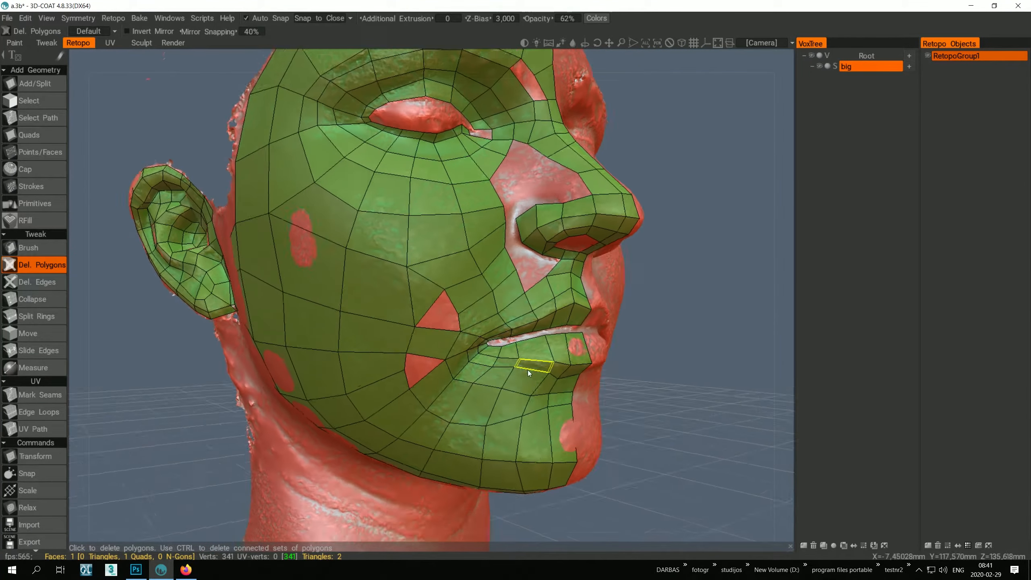
pyautogui.hotkey('ctrl', 's')
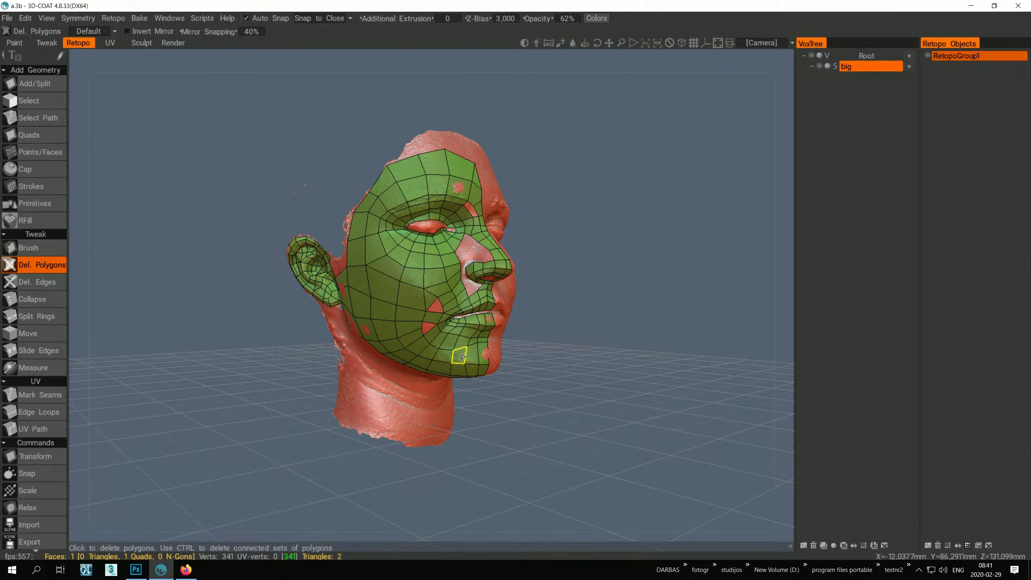
# Step: Use Add/Split to close the narrow gap between the inner brow and the nose bridge
pyautogui.keyDown('alt'); pyautogui.moveTo(554, 327); pyautogui.dragTo(488, 326); pyautogui.keyUp('alt')
pyautogui.click(35, 84)
pyautogui.click(467, 156)
pyautogui.click(517, 120)
pyautogui.keyDown('alt'); pyautogui.moveTo(517, 120); pyautogui.dragTo(443, 163); pyautogui.keyUp('alt')
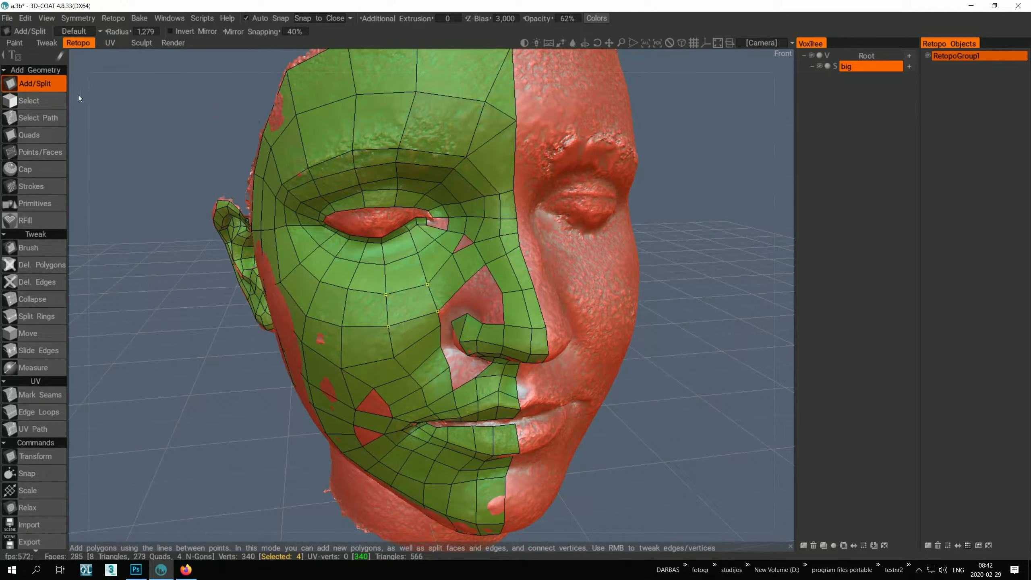
# Step: Move the forehead and brow vertices above the eye and the forehead's upper edge to even out the quads
pyautogui.click(44, 333)
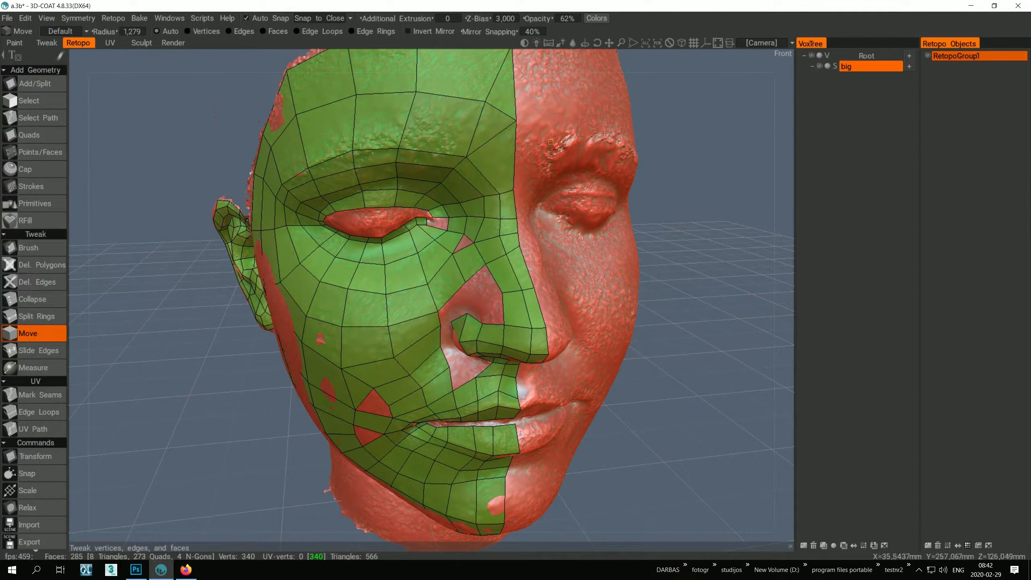
pyautogui.moveTo(485, 101); pyautogui.dragTo(516, 121, button='right')
pyautogui.moveTo(416, 92); pyautogui.dragTo(439, 97)
pyautogui.moveTo(398, 149); pyautogui.dragTo(415, 150)
pyautogui.moveTo(396, 162); pyautogui.dragTo(413, 163)
pyautogui.keyDown('alt'); pyautogui.moveTo(439, 122); pyautogui.dragTo(437, 147); pyautogui.keyUp('alt')
pyautogui.moveTo(356, 167); pyautogui.dragTo(361, 149)
pyautogui.moveTo(356, 94); pyautogui.dragTo(390, 73)
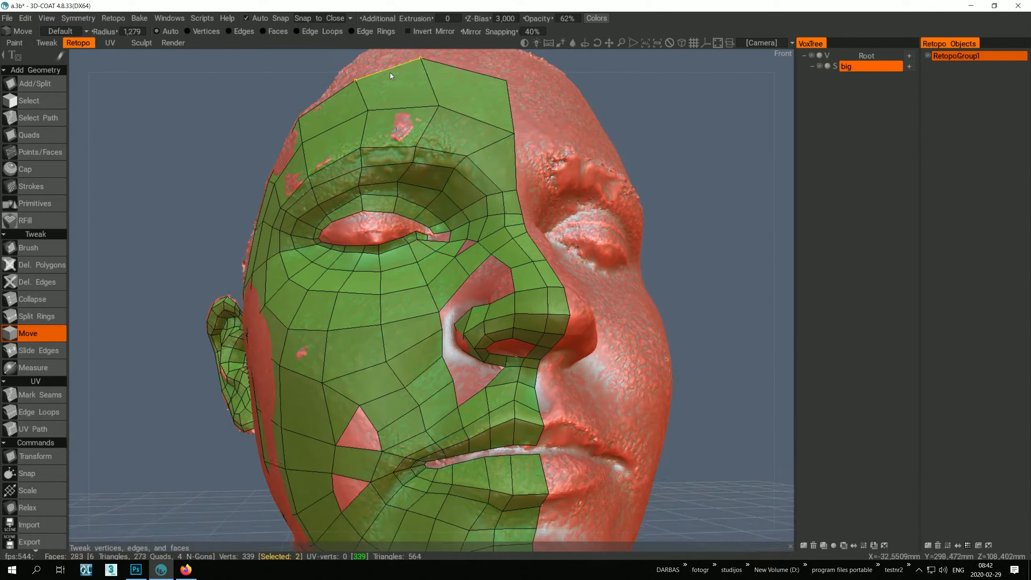